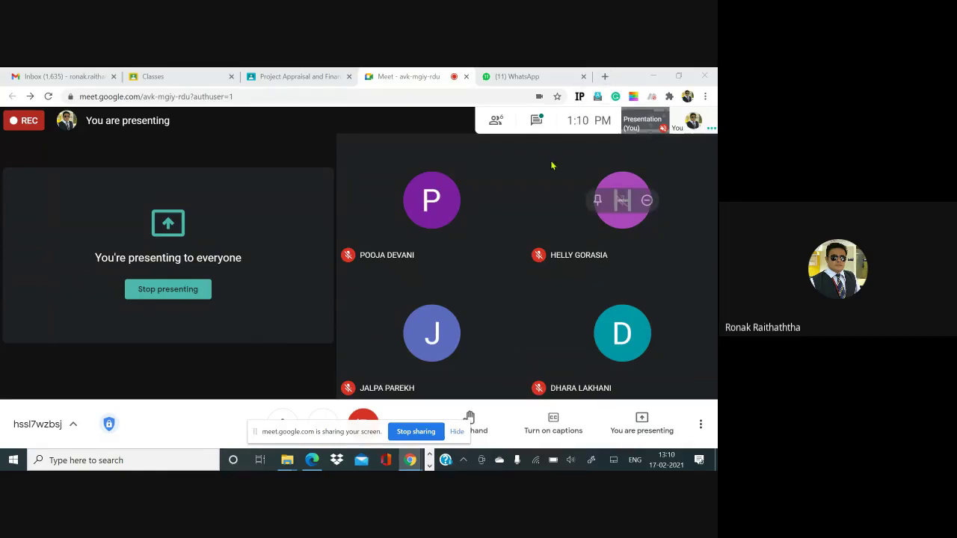
# - Open the Meet chat, then return to the PowerPoint deck at slide 19
pyautogui.click(536, 120)
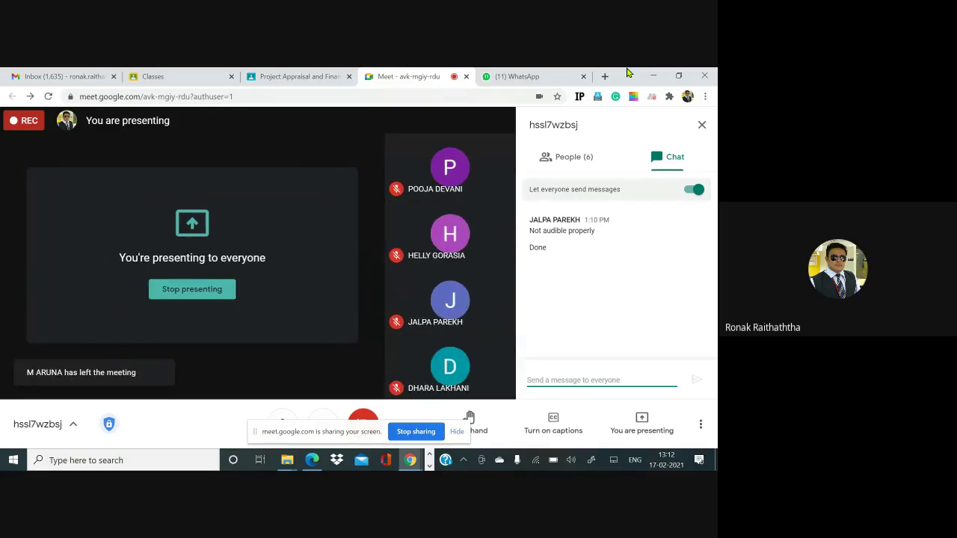
pyautogui.hotkey('alt', 'Tab')
pyautogui.hotkey('alt', 'Tab')
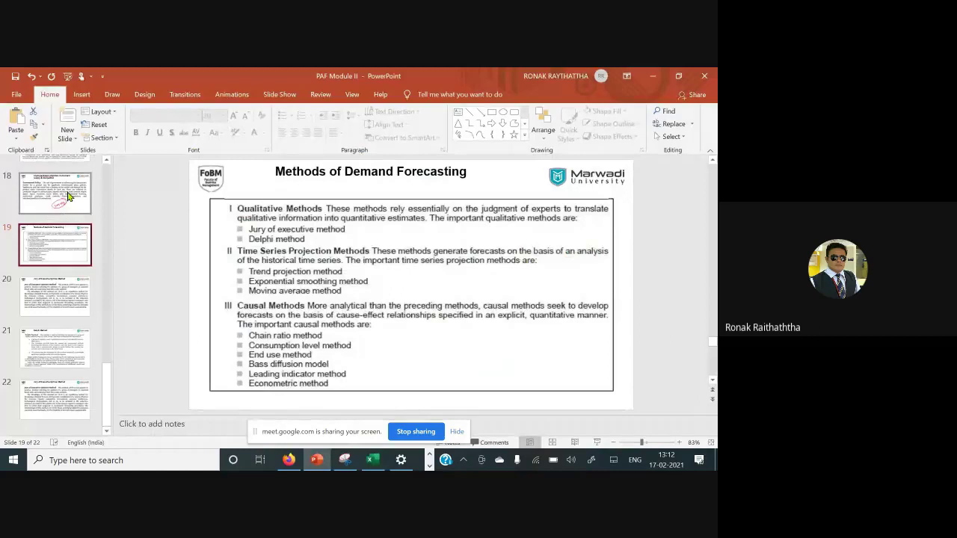
# - Jump to slide 18, 'Characterization of Market- Consumers, Supply & Competition'
pyautogui.click(68, 195)
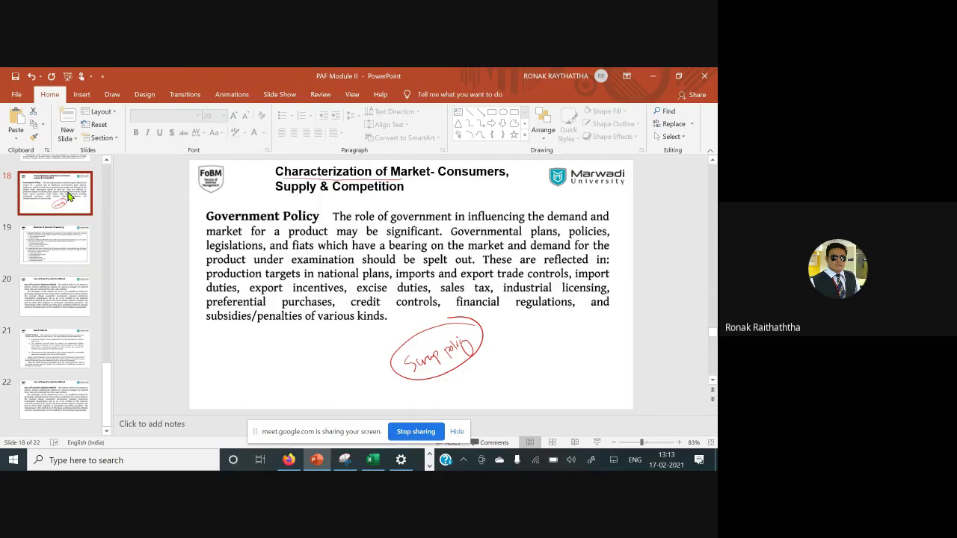
# - Move back up to slide 14, the 'Characterization of Market' factor list
pyautogui.press('Up')
pyautogui.press('Up')
pyautogui.press('Up')
pyautogui.press('Up')
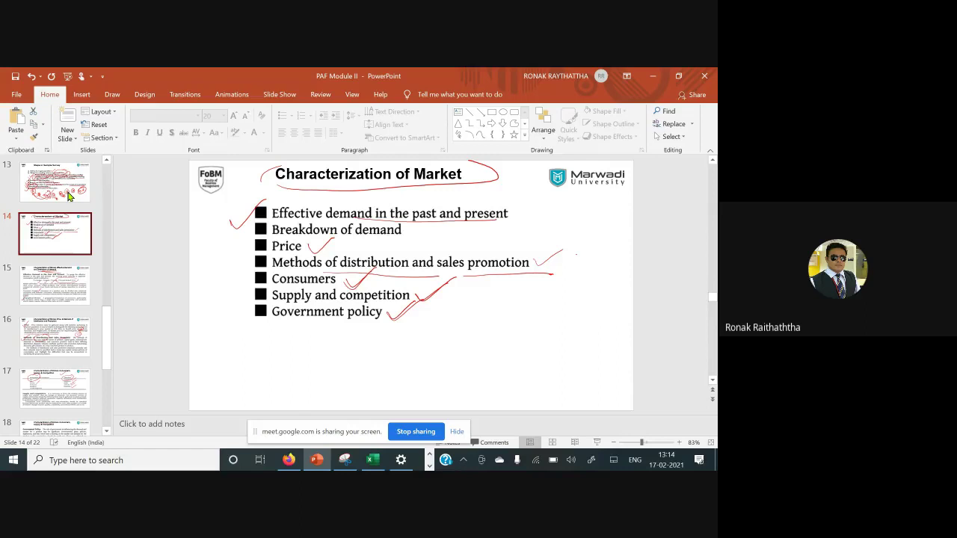
# - Browse slides 15 onward, settle on slide 19 and launch the show from it
pyautogui.press('Down')
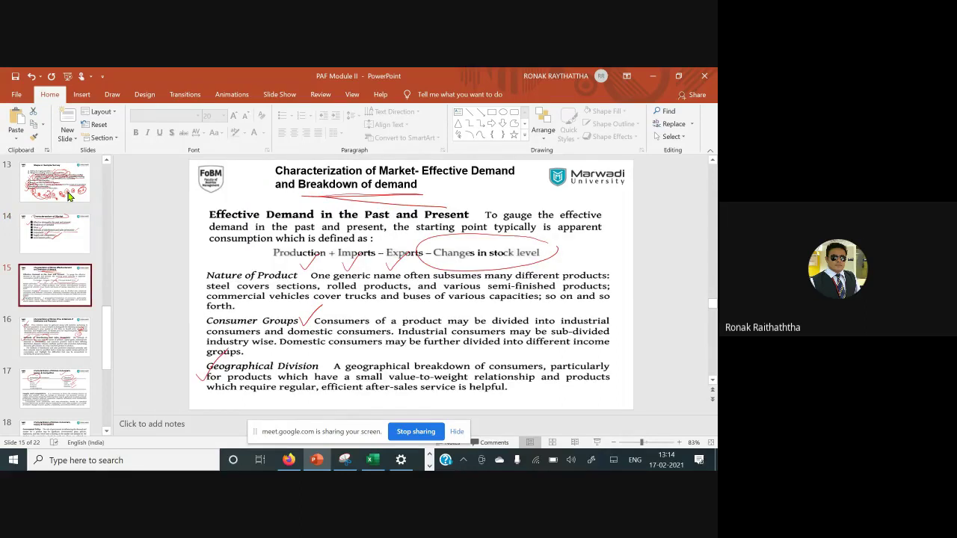
pyautogui.press('Down')
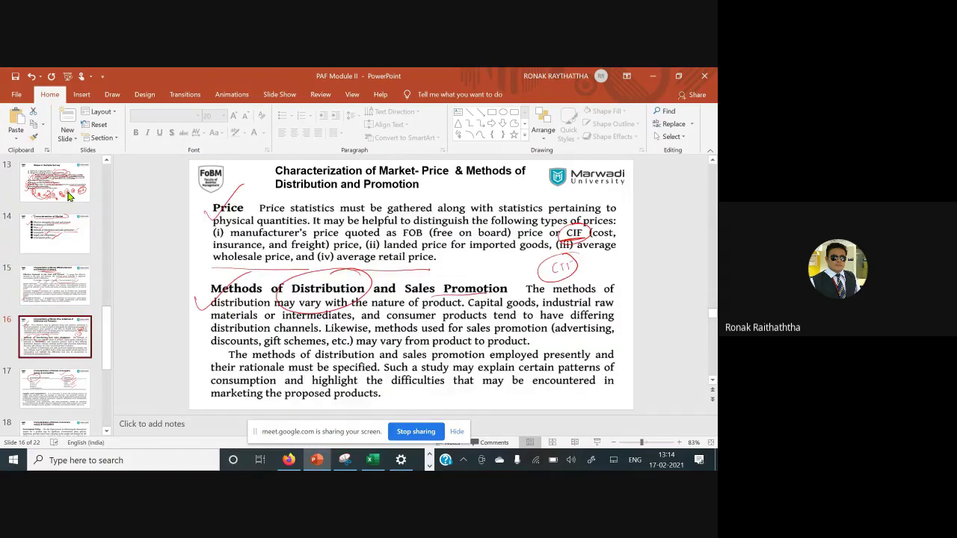
pyautogui.press('Down')
pyautogui.press('Down')
pyautogui.press('Down')
pyautogui.press('Down')
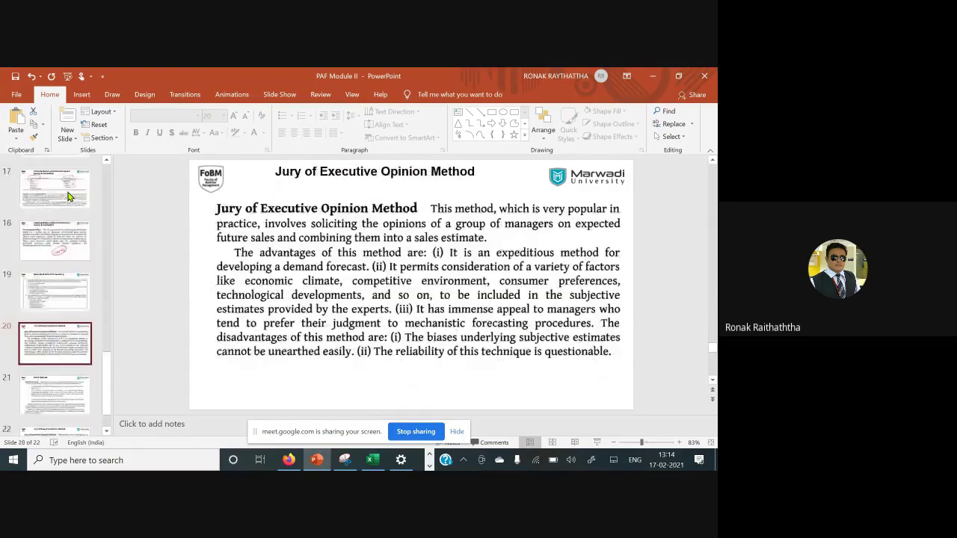
pyautogui.press('Down')
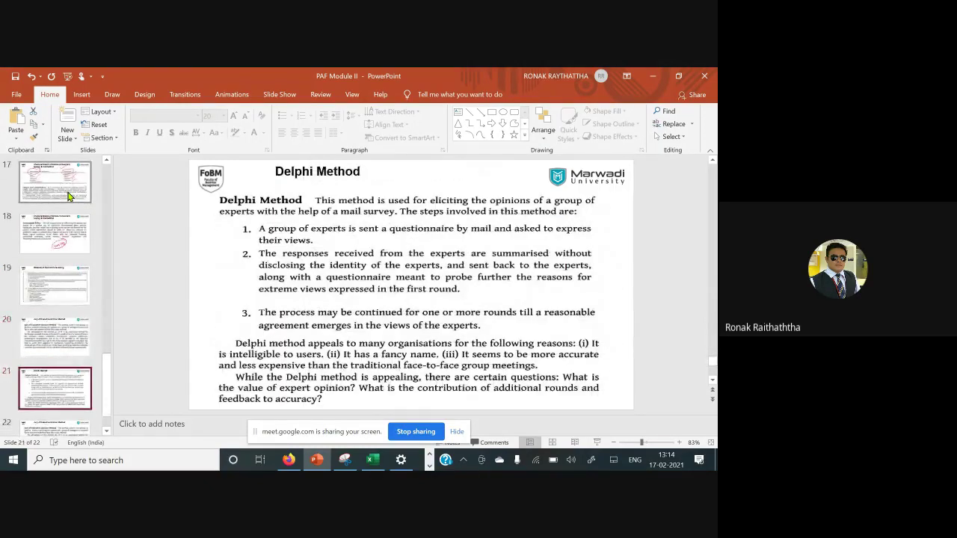
pyautogui.press('Up')
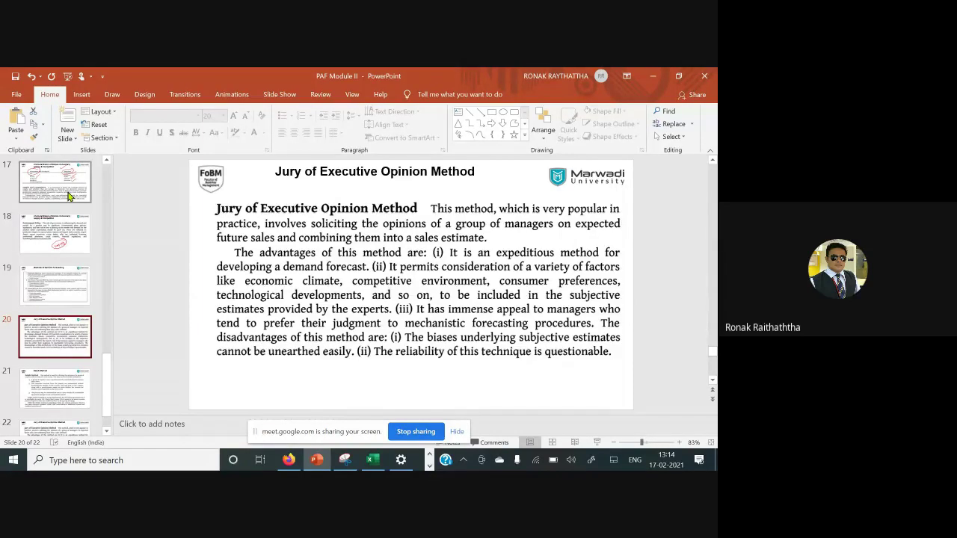
pyautogui.press('Up')
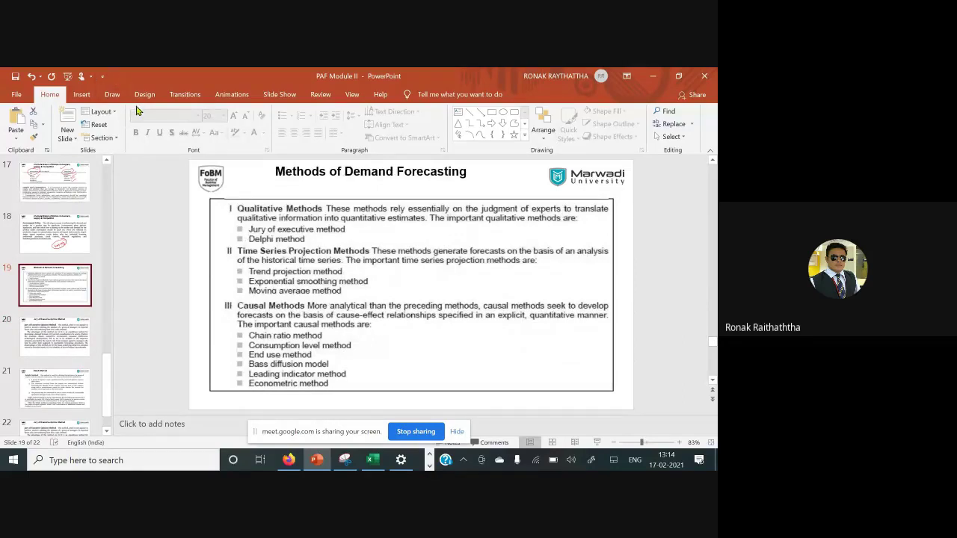
pyautogui.click(278, 97)
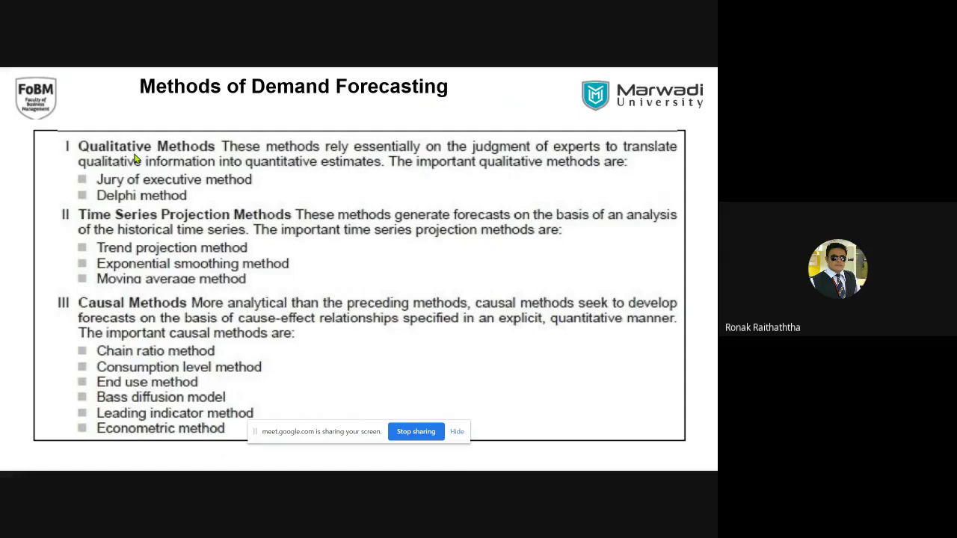
# - Tick Jury of executive and Trend projection in red, and bracket sections I and II
pyautogui.moveTo(61, 181); pyautogui.dragTo(117, 153)
pyautogui.moveTo(41, 241); pyautogui.dragTo(112, 216)
pyautogui.moveTo(66, 118); pyautogui.dragTo(98, 229)
pyautogui.moveTo(689, 106); pyautogui.dragTo(640, 205)
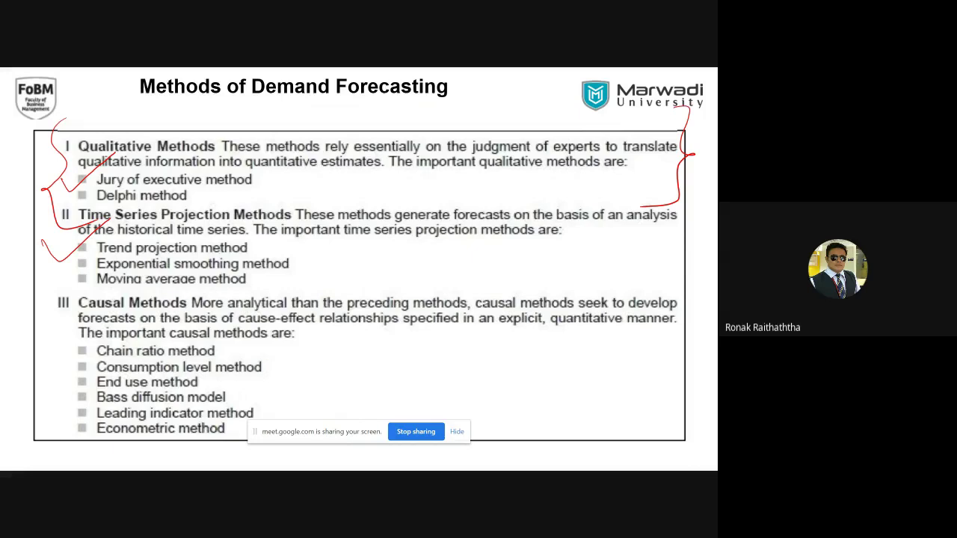
# - Brace Causal Methods, tick its first three methods, then advance and switch windows
pyautogui.moveTo(64, 284); pyautogui.dragTo(83, 417)
pyautogui.moveTo(286, 346); pyautogui.dragTo(356, 359)
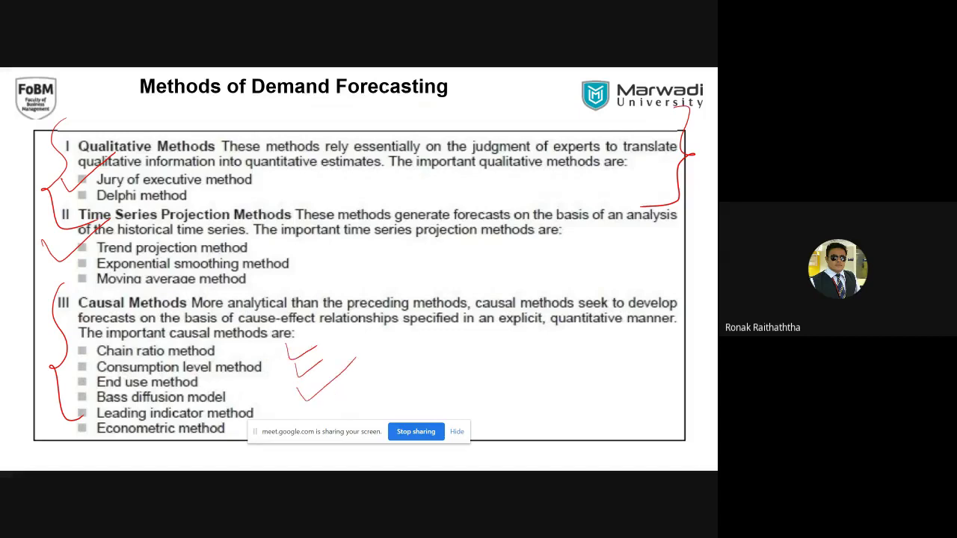
pyautogui.press('Right')
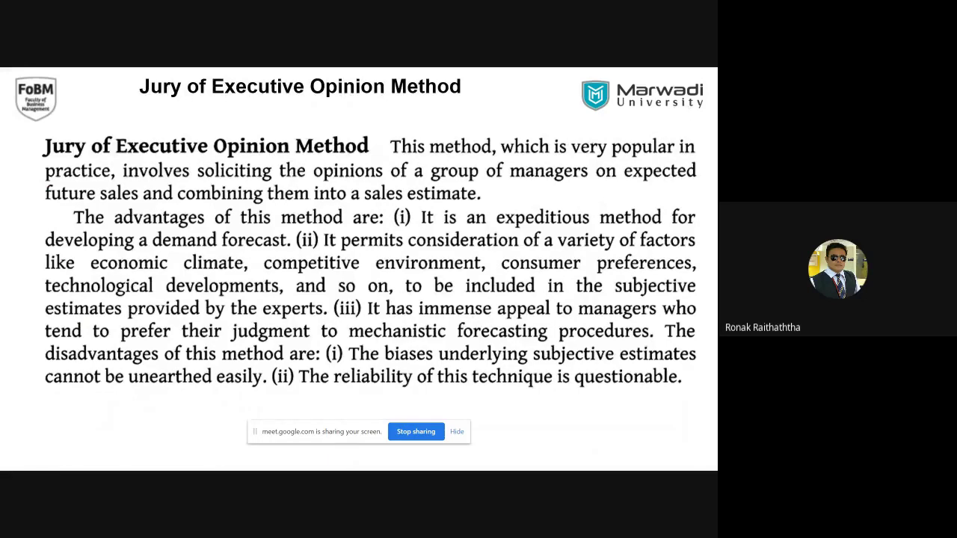
pyautogui.hotkey('alt', 'Tab')
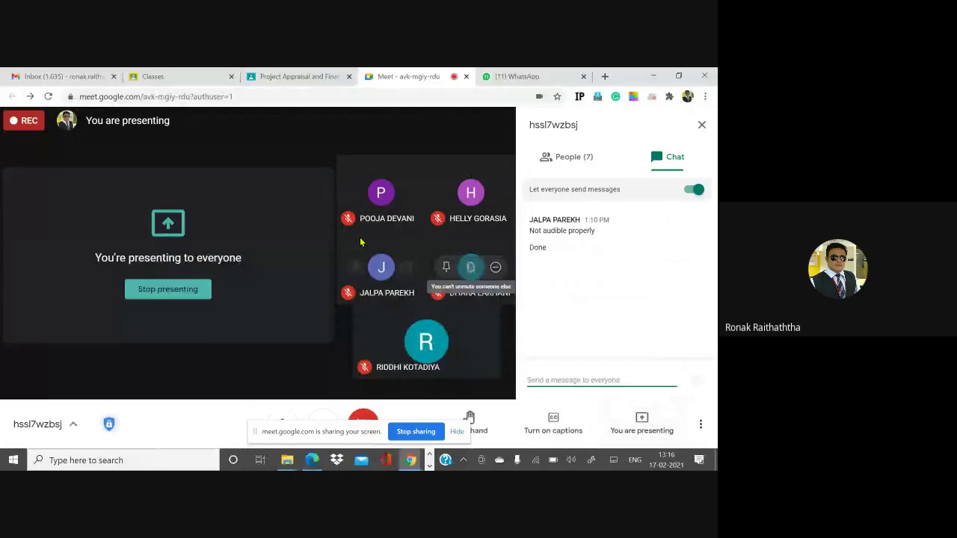
# - Switch from Google Meet back to the full-screen Jury of Executive Opinion Method slide
pyautogui.hotkey('alt', 'Tab')
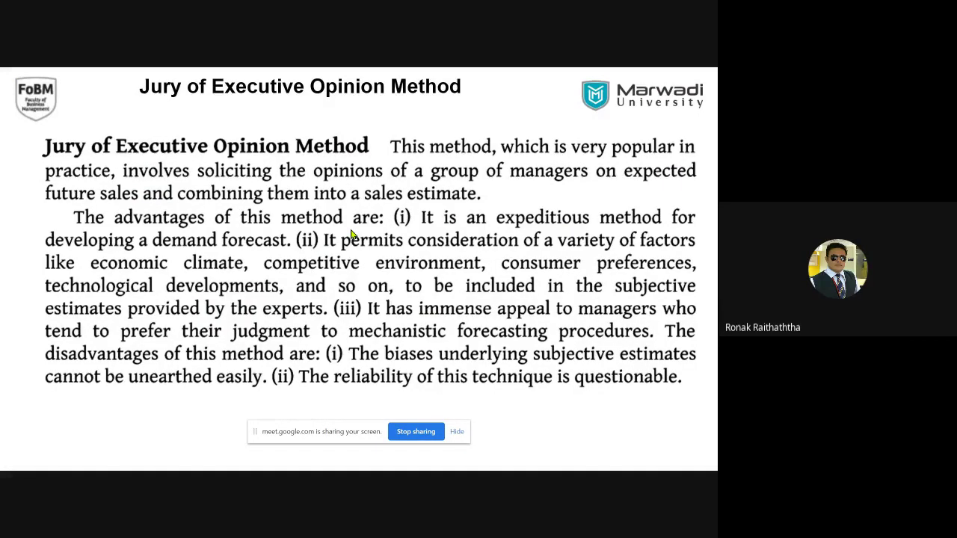
# - Draw a red underline beneath 'Opinion Method' in the slide heading
pyautogui.moveTo(241, 162)
pyautogui.mouseDown()
pyautogui.moveTo(372, 155)
pyautogui.moveTo(262, 165)
pyautogui.mouseUp()
pyautogui.moveTo(80, 121)
pyautogui.mouseDown()
pyautogui.moveTo(54, 126)
pyautogui.moveTo(65, 127)
pyautogui.mouseUp()
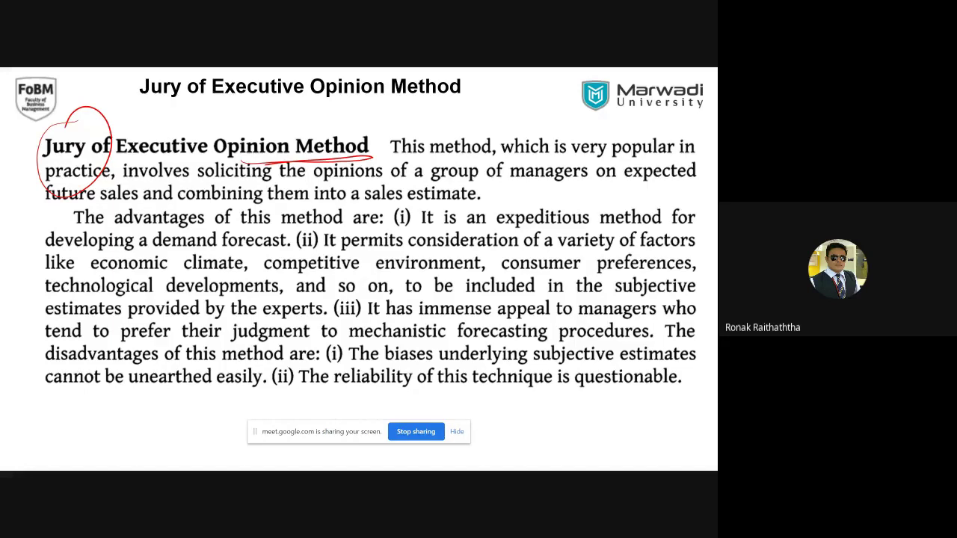
# - On the Delphi Method slide, tick the heading and underline 'sent a questionnaire by' and 'experts are'
pyautogui.press('Right')
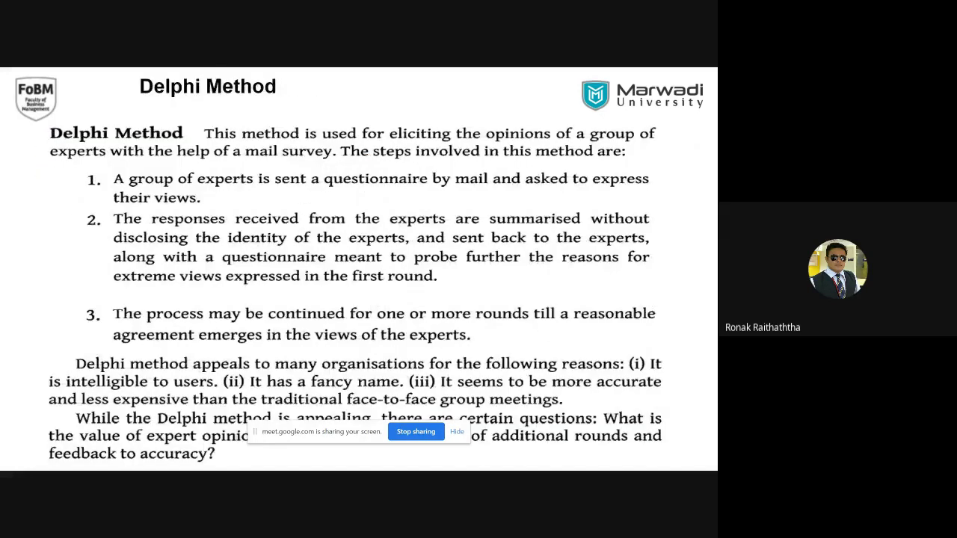
pyautogui.moveTo(30, 156); pyautogui.dragTo(89, 129)
pyautogui.moveTo(296, 188); pyautogui.dragTo(441, 185)
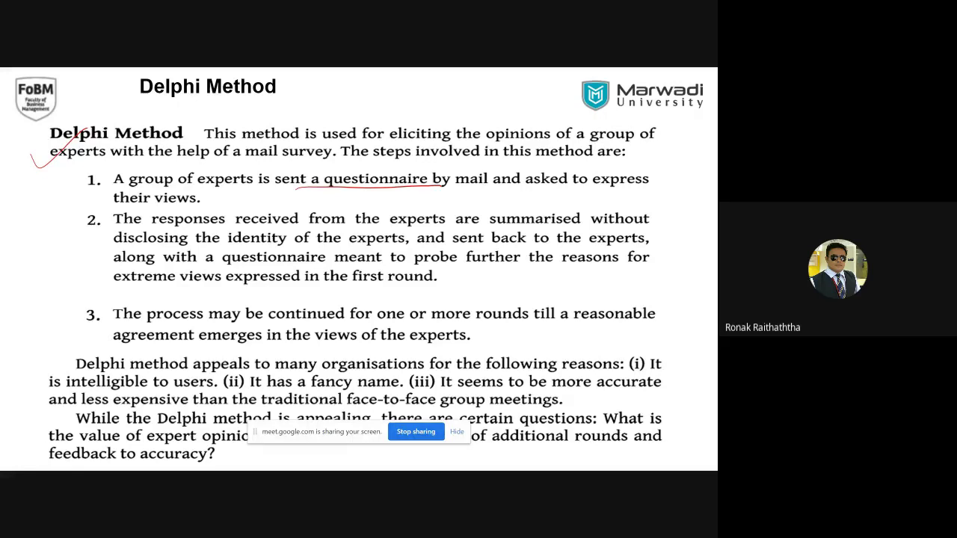
pyautogui.moveTo(402, 228); pyautogui.dragTo(487, 227)
# - Step past the last slide and back to the Jury slide, then bring up the window switcher
pyautogui.press('Right')
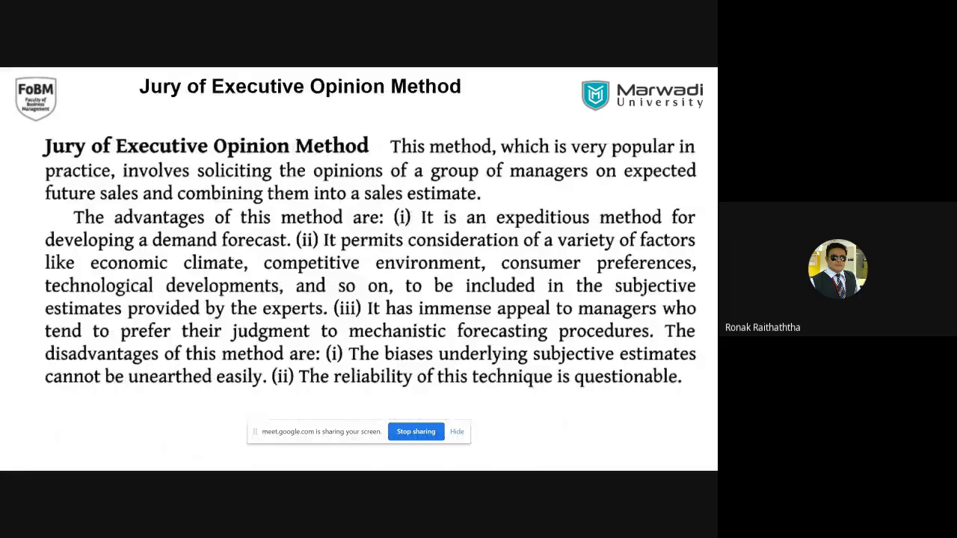
pyautogui.press('Right')
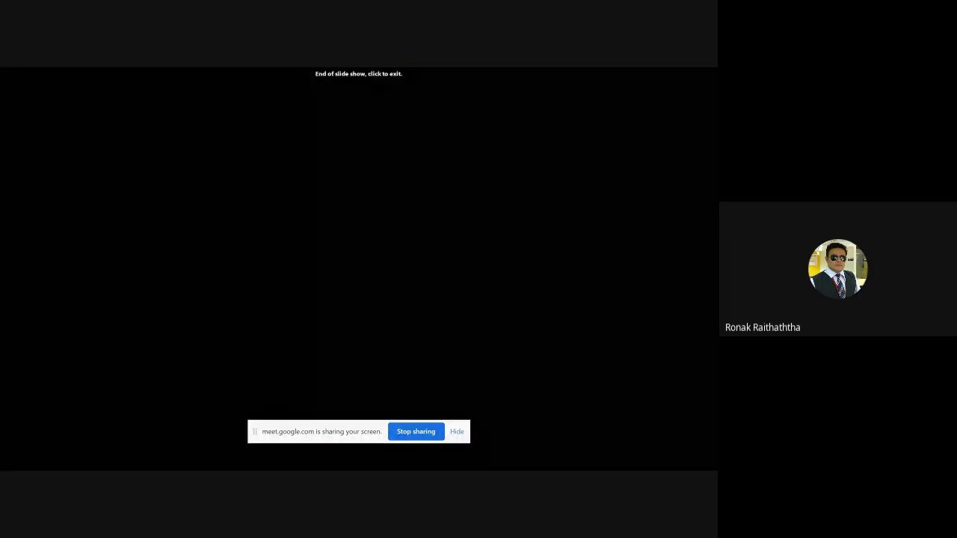
pyautogui.press('Left')
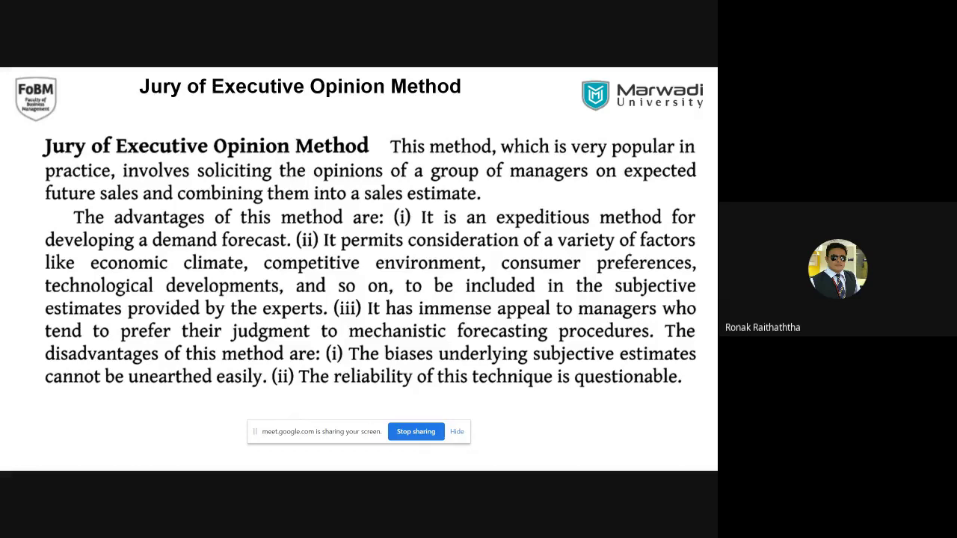
pyautogui.hotkey('alt', 'Tab')
# - Bring up Excel's Trend Projection Method sheet and magnify the screen to 200% with Magnifier
pyautogui.hotkey('alt', 'Tab')
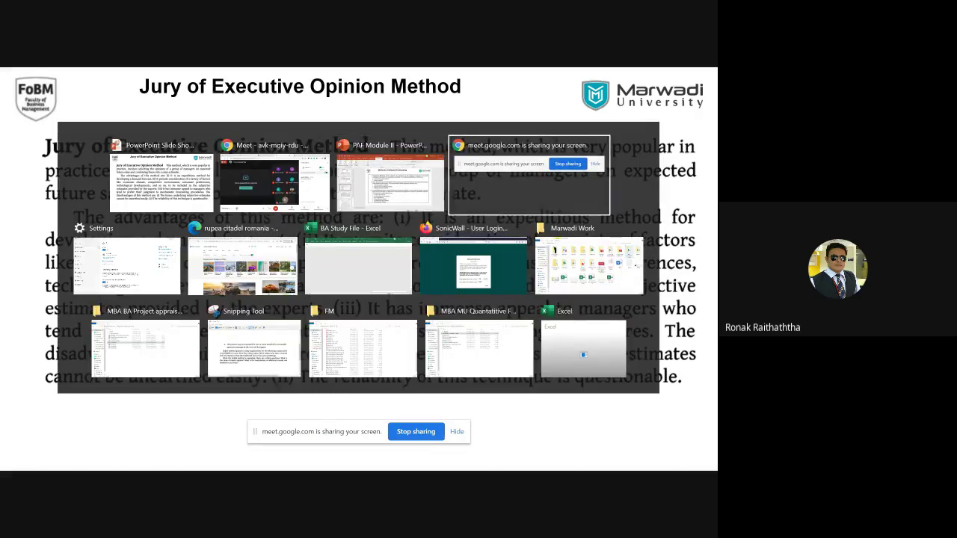
pyautogui.hotkey('alt', 'Tab')
pyautogui.hotkey('alt', 'Tab')
pyautogui.hotkey('alt', 'Tab')
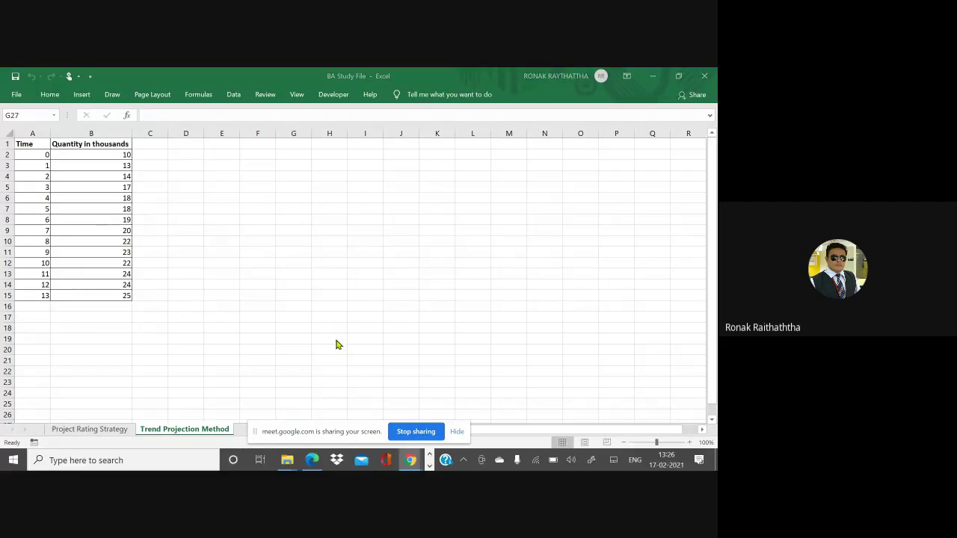
pyautogui.click(123, 460)
pyautogui.write('ma')
pyautogui.write('gn')
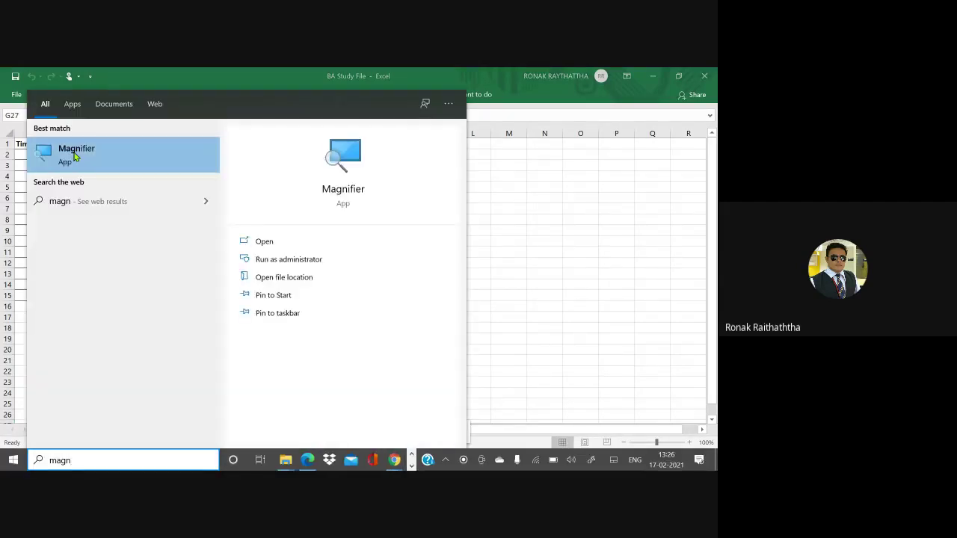
pyautogui.click(74, 153)
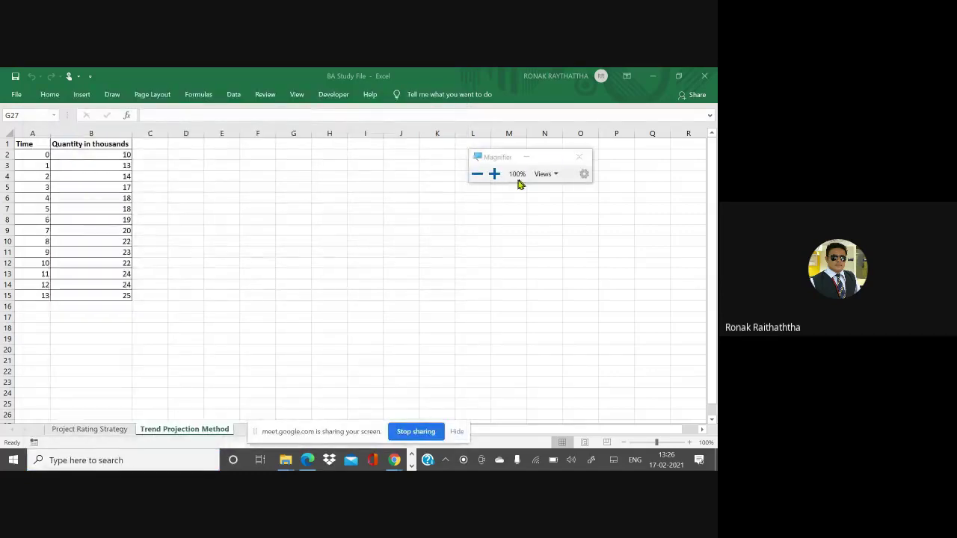
pyautogui.click(493, 175)
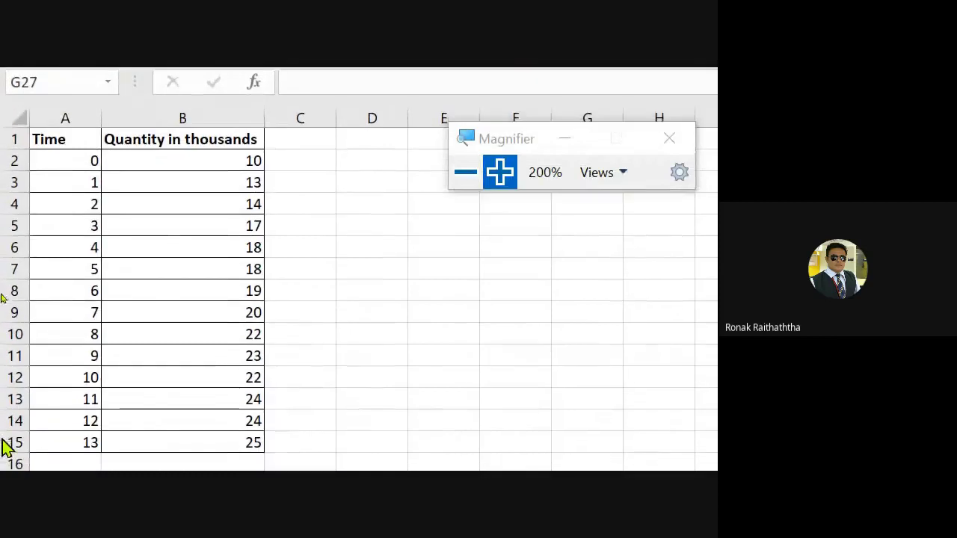
# - Enter 0 in D2 and the formula =D2+1 in D3
pyautogui.click(120, 161)
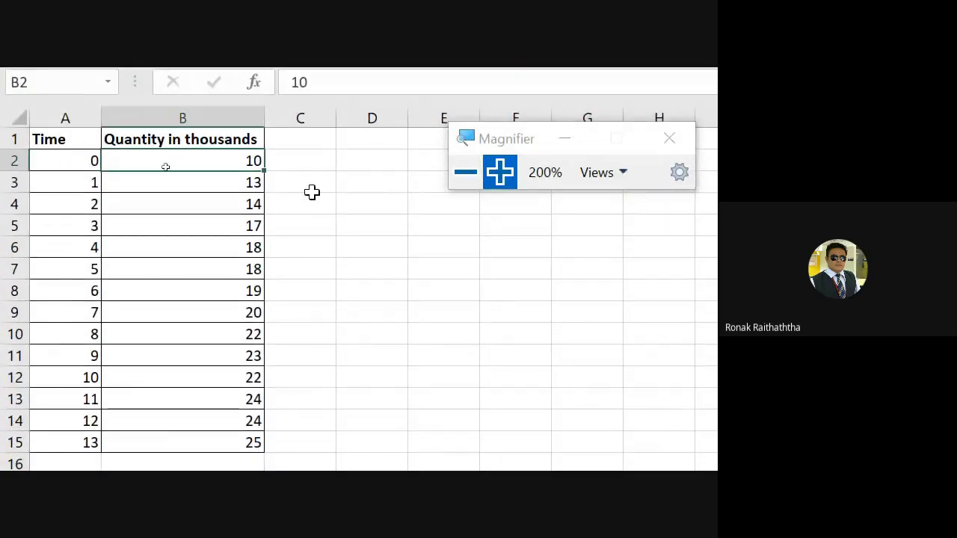
pyautogui.click(354, 164)
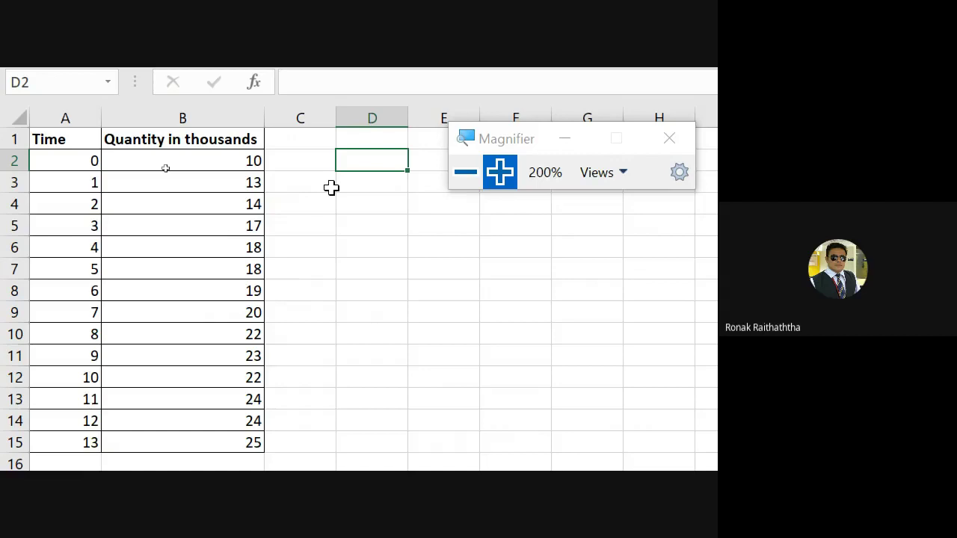
pyautogui.write('0')
pyautogui.press('Return')
pyautogui.write('=')
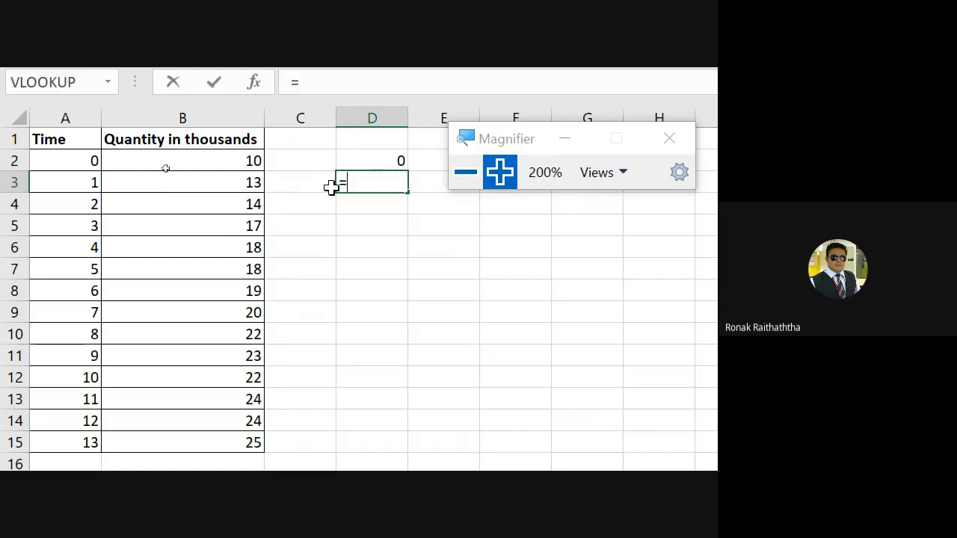
pyautogui.press('Up')
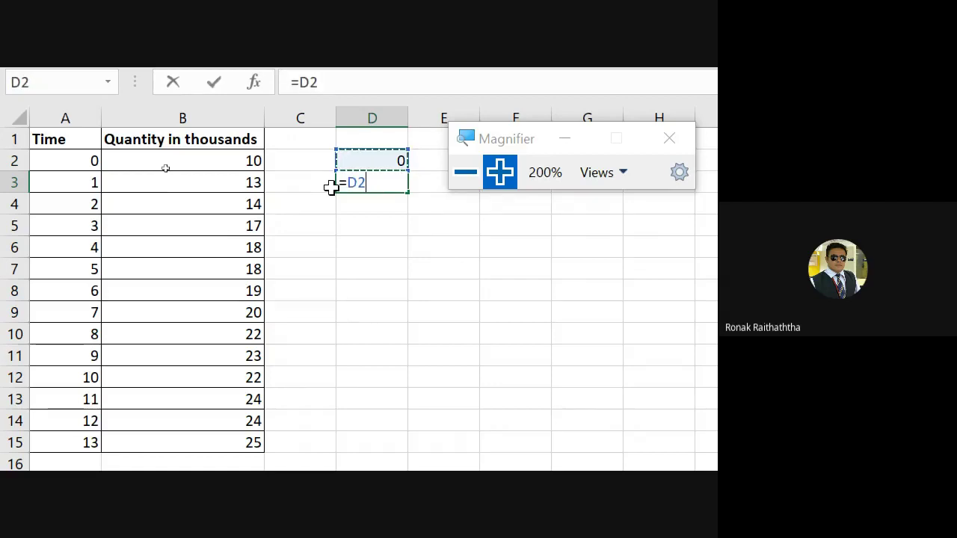
pyautogui.write('+')
pyautogui.write('1')
pyautogui.press('Return')
# - Copy the D3 formula into D4:D15 so column D counts 0 to 13, then return to PowerPoint
pyautogui.press('Up')
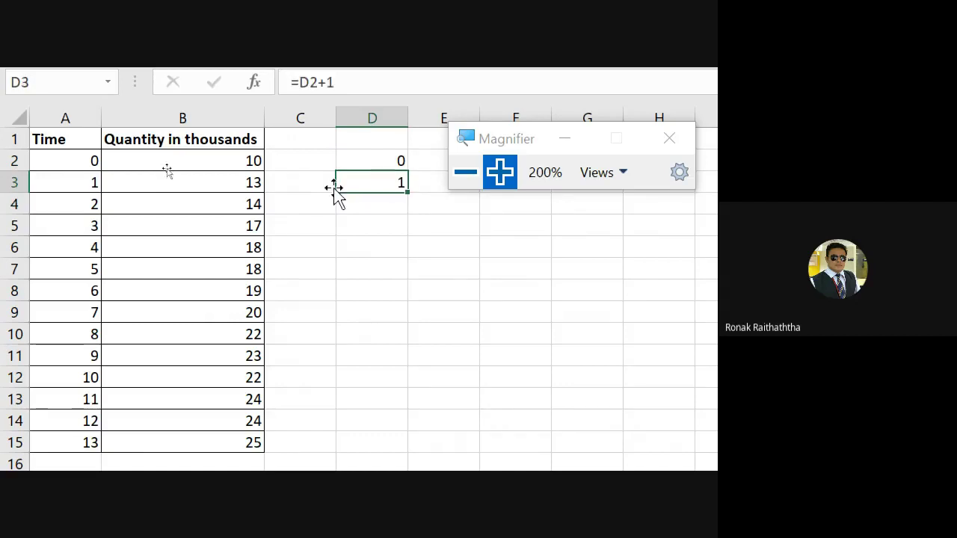
pyautogui.hotkey('ctrl', 'c')
pyautogui.press('Down')
pyautogui.hotkey('shift', 'Down')
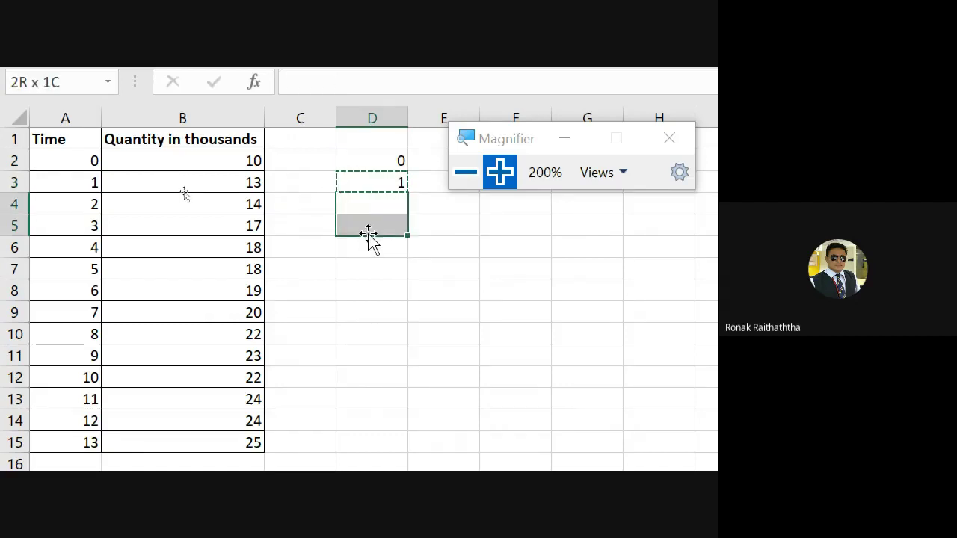
pyautogui.hotkey('shift', 'Down')
pyautogui.hotkey('shift', 'Down')
pyautogui.hotkey('shift', 'Down')
pyautogui.hotkey('shift', 'Down')
pyautogui.hotkey('shift', 'Down')
pyautogui.hotkey('shift', 'Down')
pyautogui.hotkey('shift', 'Down')
pyautogui.hotkey('shift', 'Down')
pyautogui.hotkey('ctrl', 'v')
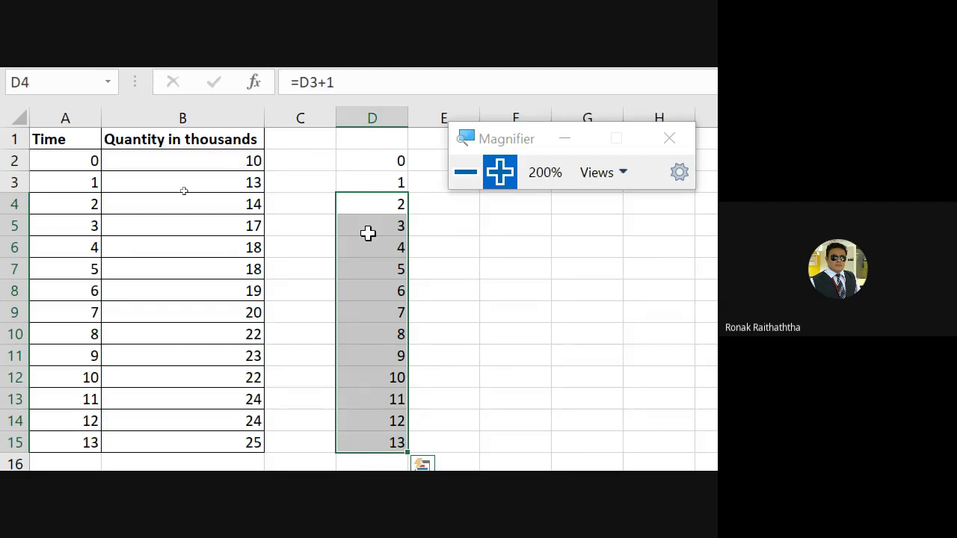
pyautogui.hotkey('alt', 'Tab')
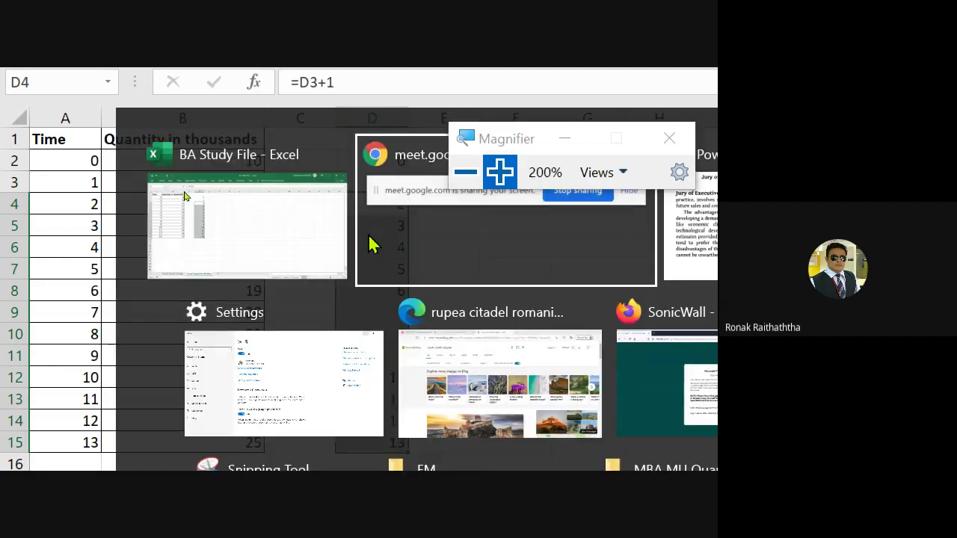
pyautogui.press('Tab')
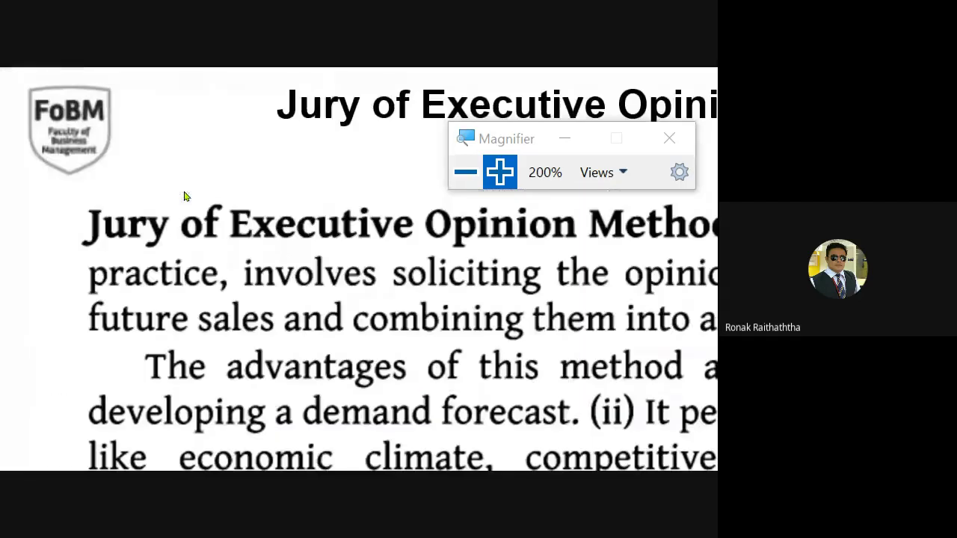
# - Reset screen magnification to 100% and bring the Google Meet call to the front
pyautogui.click(465, 172)
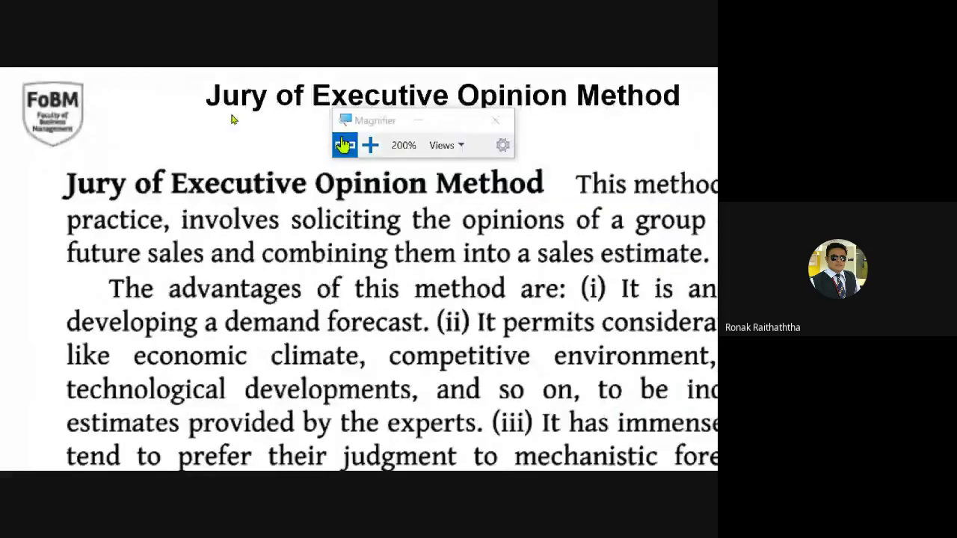
pyautogui.click(344, 144)
pyautogui.hotkey('alt', 'Tab')
pyautogui.press('Tab')
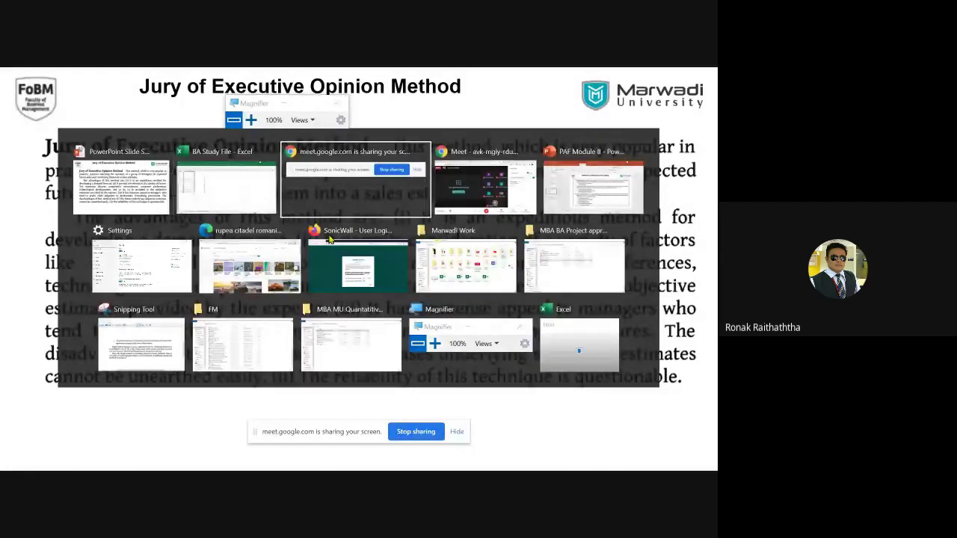
pyautogui.press('Tab')
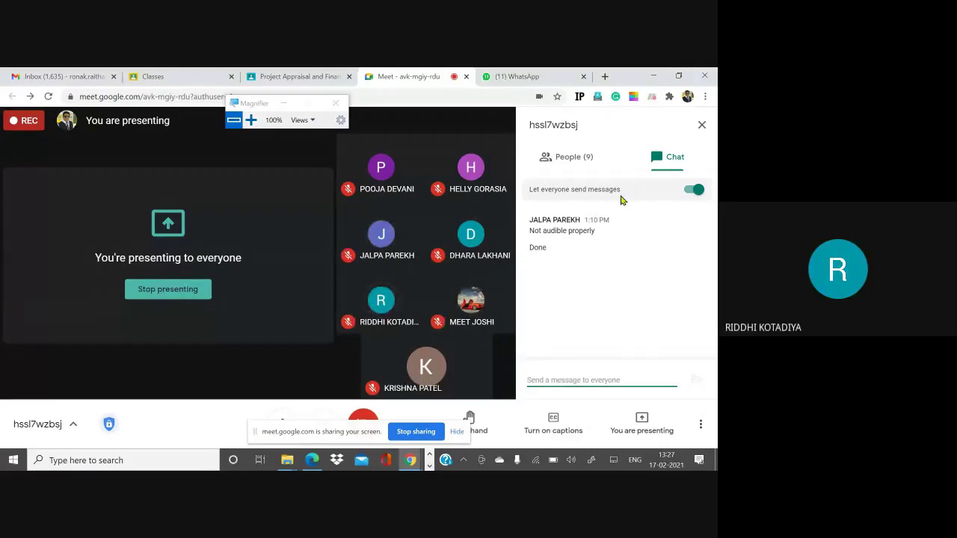
# - Advance past the last slide of the slide show and return to the Excel workbook
pyautogui.hotkey('alt', 'Tab')
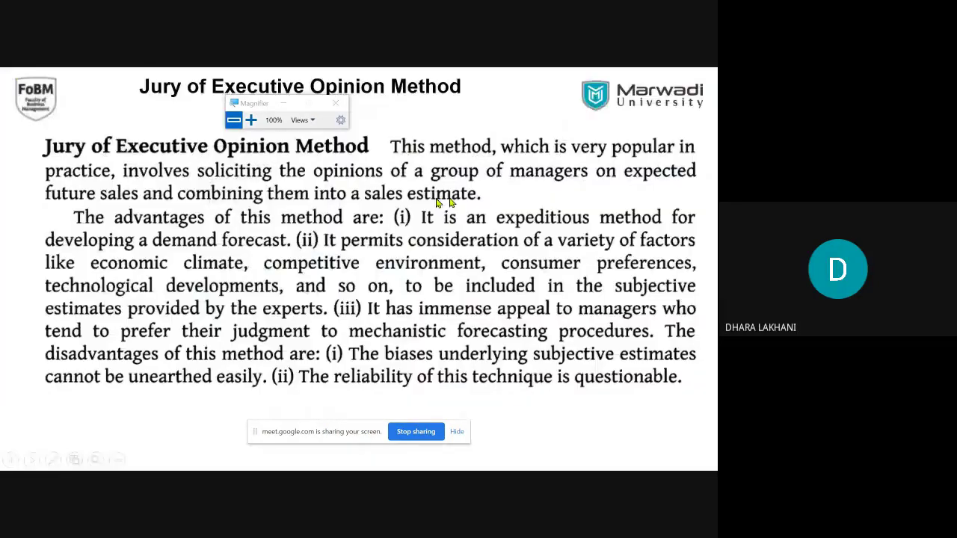
pyautogui.click(397, 208)
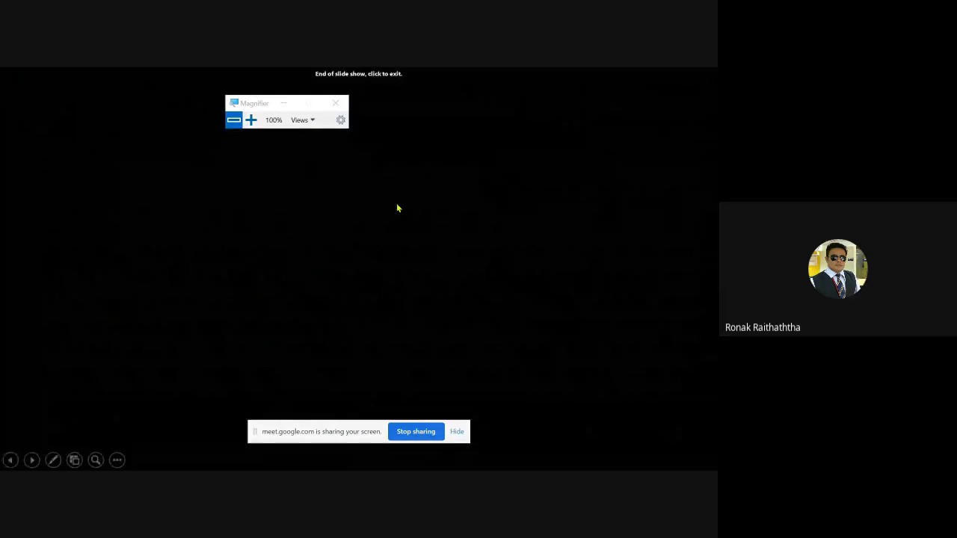
pyautogui.press('Left')
pyautogui.hotkey('alt', 'Tab')
pyautogui.hotkey('alt', 'Tab')
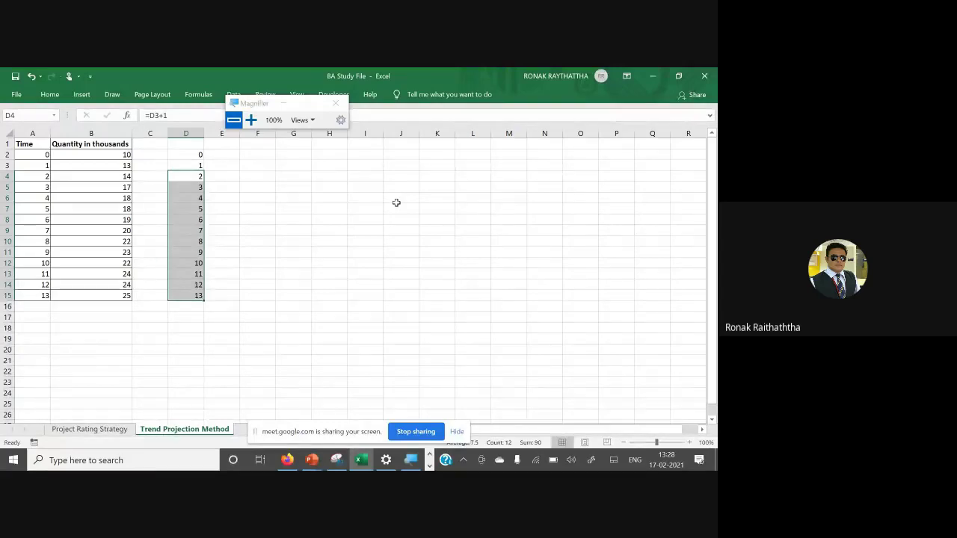
pyautogui.click(249, 121)
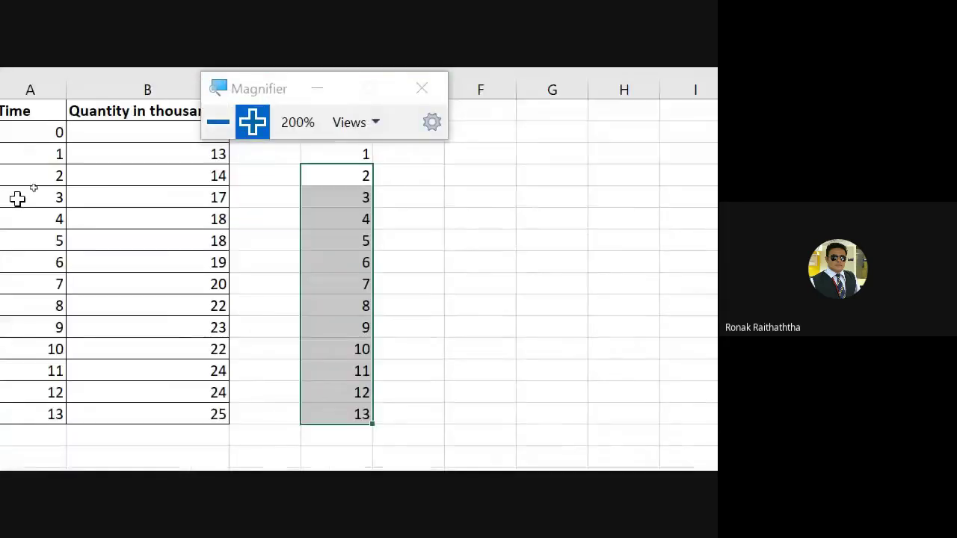
pyautogui.moveTo(282, 90); pyautogui.dragTo(471, 150)
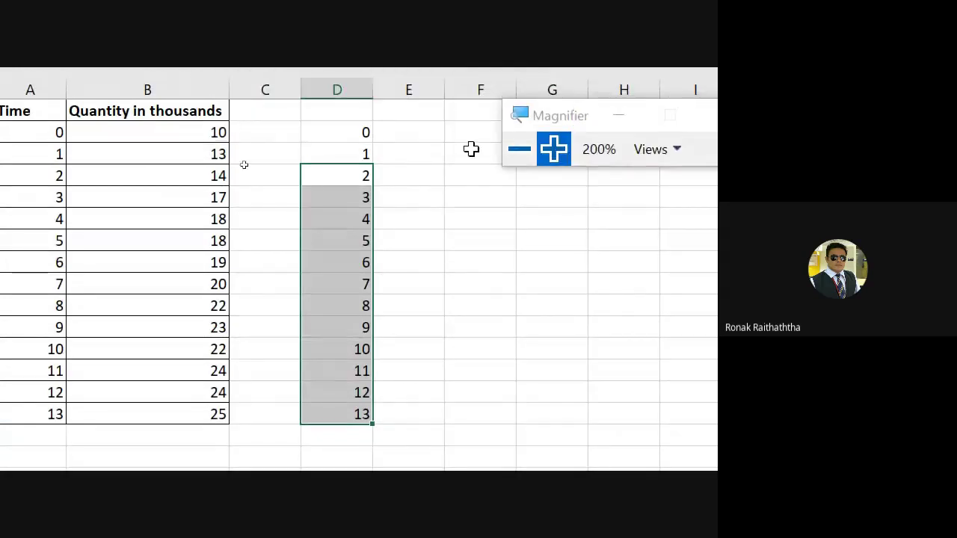
pyautogui.click(337, 130)
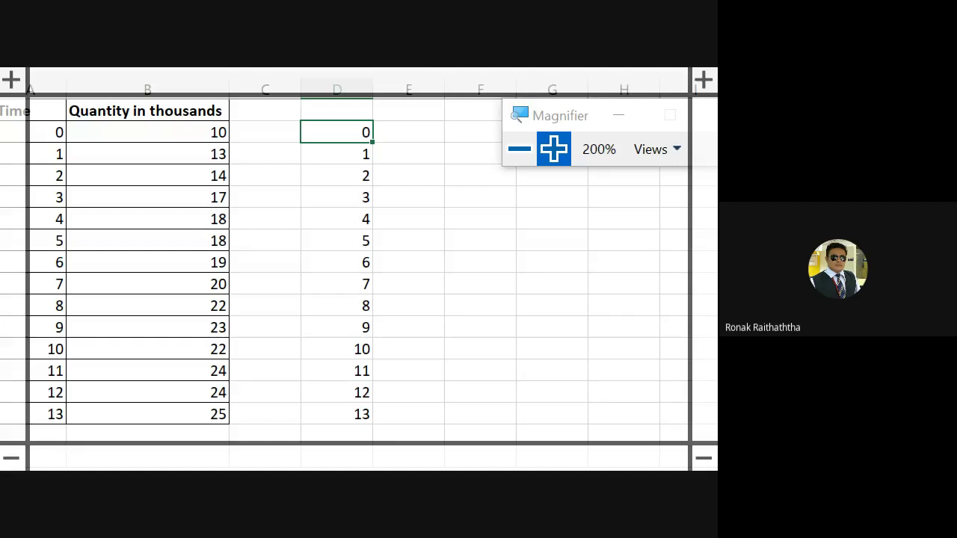
pyautogui.moveTo(173, 125); pyautogui.dragTo(149, 136)
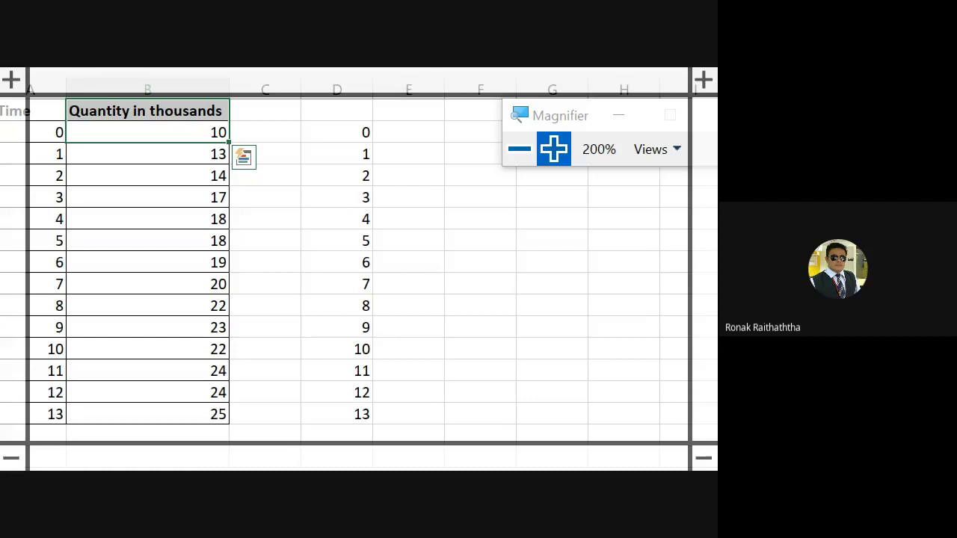
pyautogui.hotkey('ctrl', 'alt', 'f')
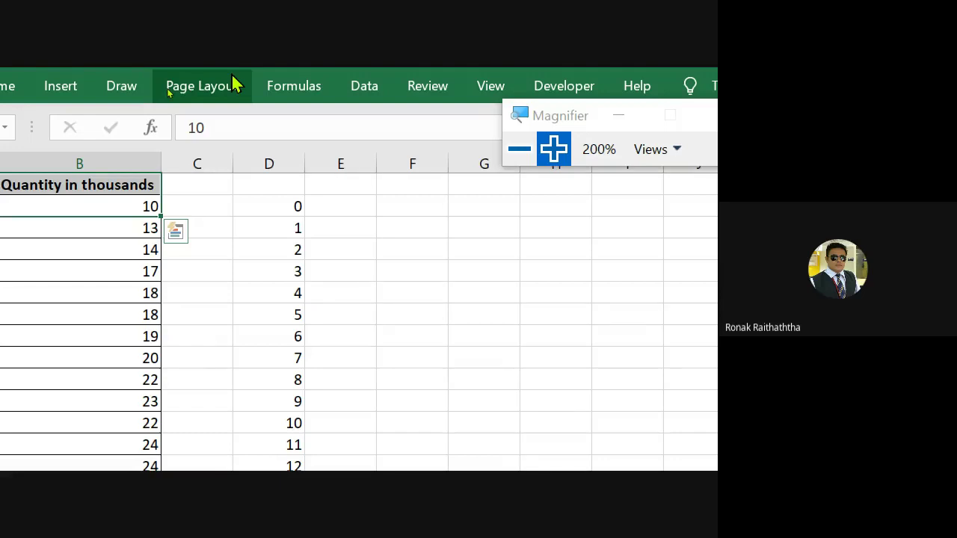
# - Select cells F3:F7 and pick the red pen from the Draw tools at 100% magnification
pyautogui.moveTo(408, 247); pyautogui.dragTo(485, 336)
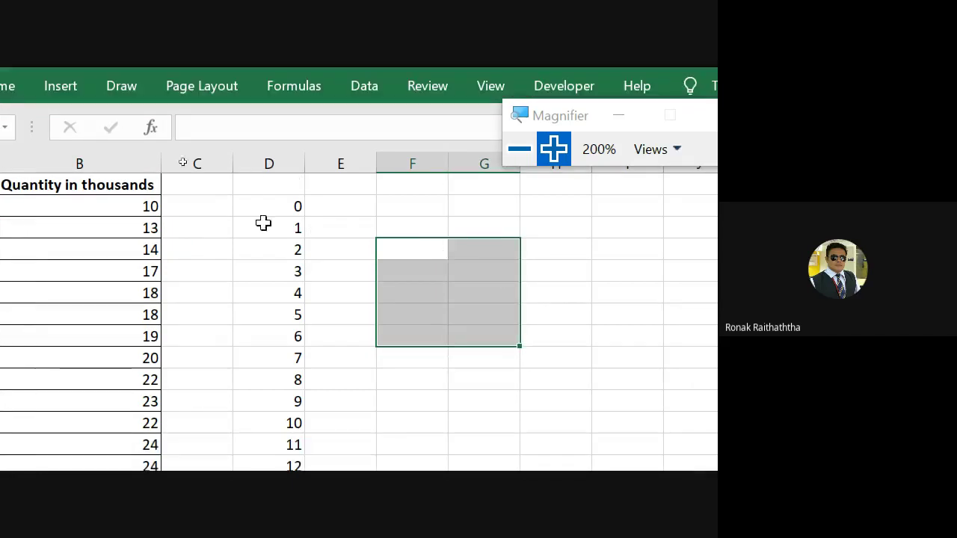
pyautogui.click(265, 185)
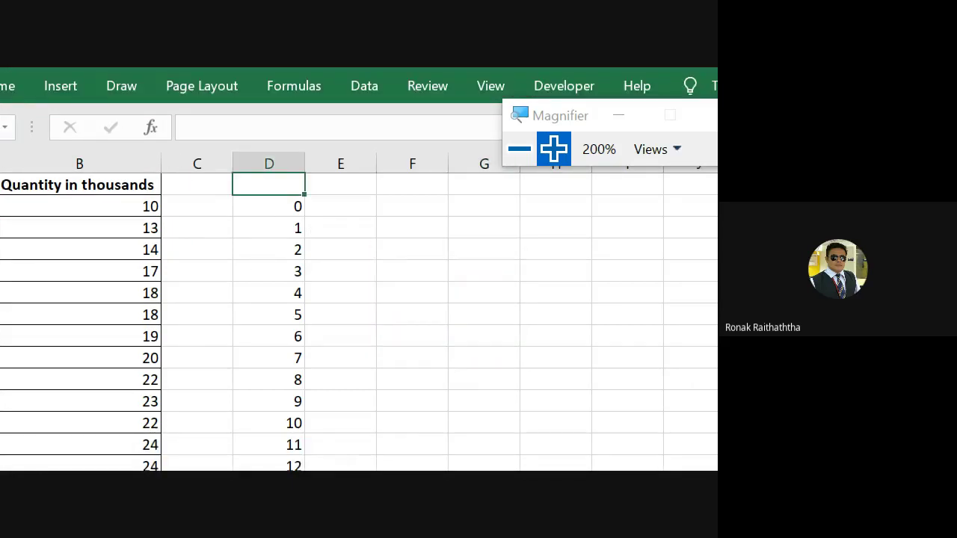
pyautogui.moveTo(411, 249); pyautogui.dragTo(395, 364)
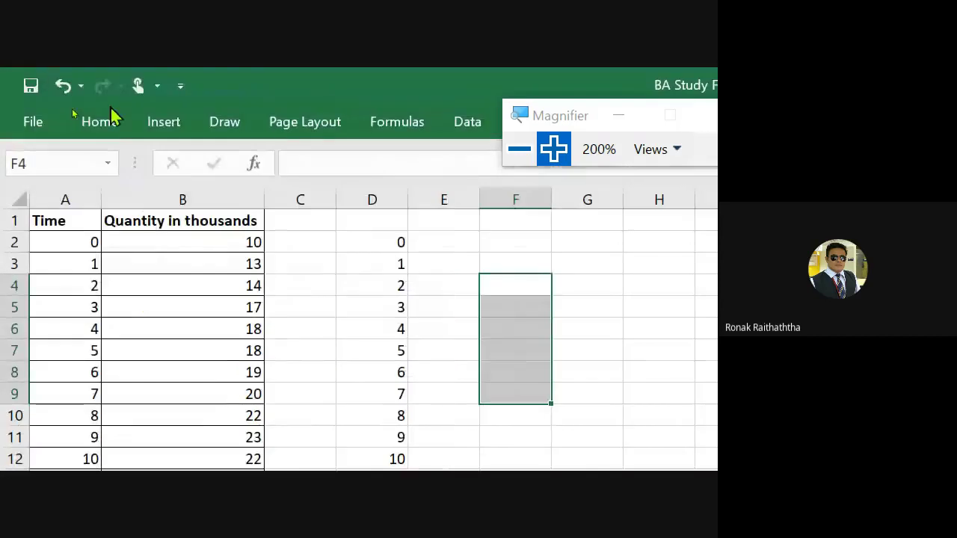
pyautogui.click(228, 126)
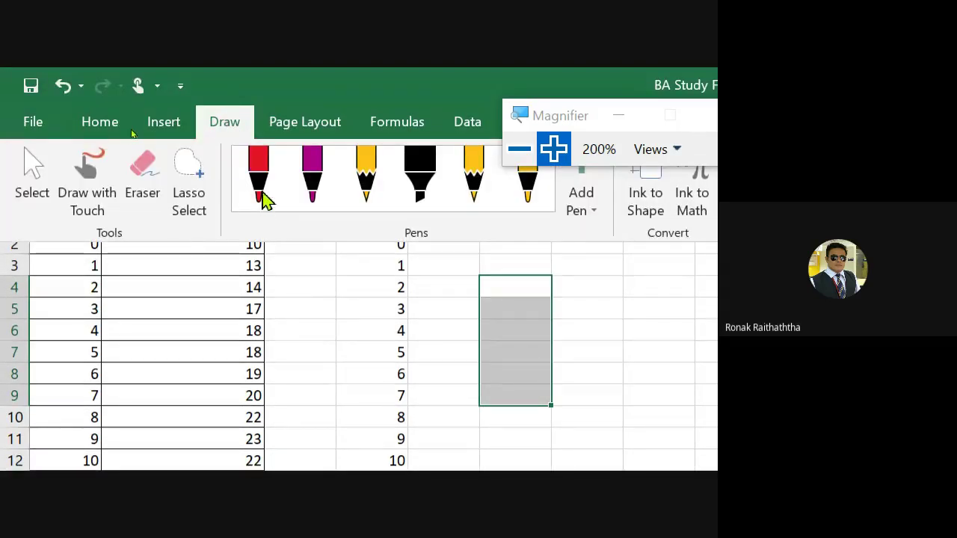
pyautogui.click(260, 196)
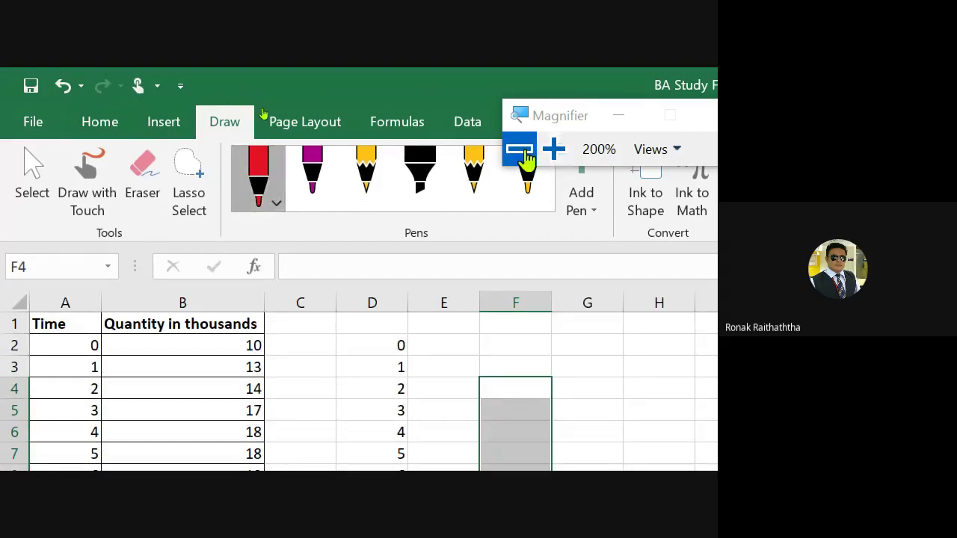
pyautogui.click(521, 152)
pyautogui.click(132, 128)
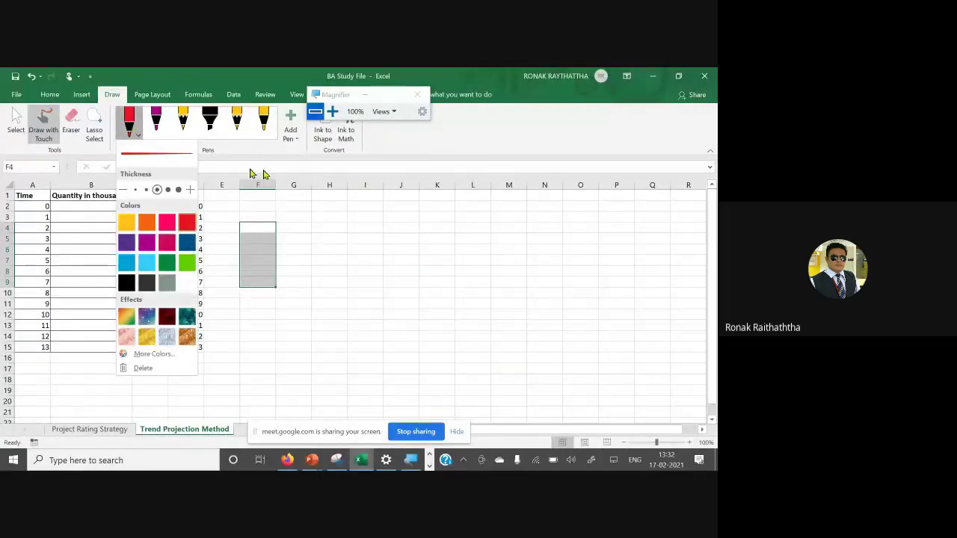
pyautogui.click(550, 132)
# - Sketch a red axis, a wavy curve and a straight trend line through the wave
pyautogui.moveTo(318, 237)
pyautogui.mouseDown()
pyautogui.moveTo(309, 325)
pyautogui.moveTo(453, 314)
pyautogui.mouseUp()
pyautogui.moveTo(321, 297)
pyautogui.mouseDown()
pyautogui.moveTo(458, 236)
pyautogui.moveTo(477, 258)
pyautogui.mouseUp()
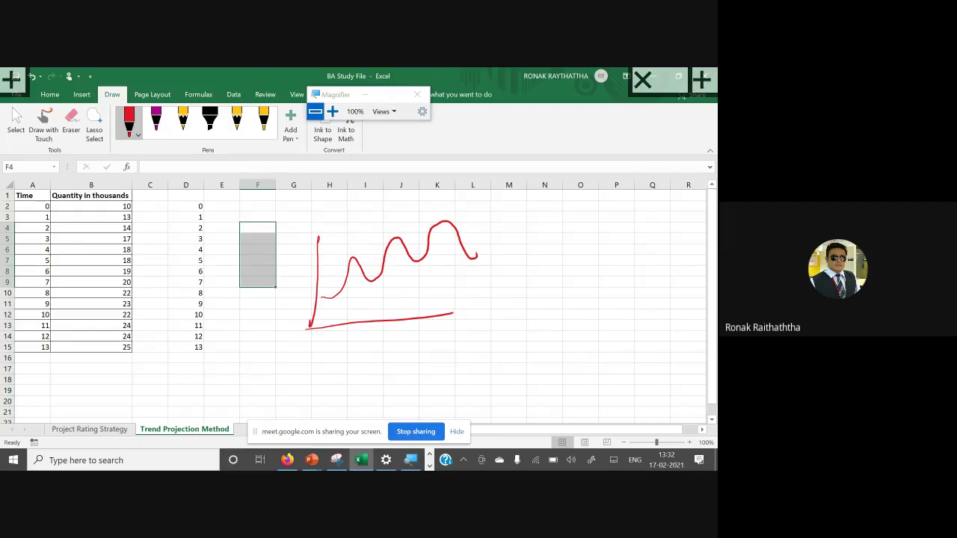
pyautogui.moveTo(338, 267); pyautogui.dragTo(453, 216)
pyautogui.moveTo(321, 296); pyautogui.dragTo(473, 218)
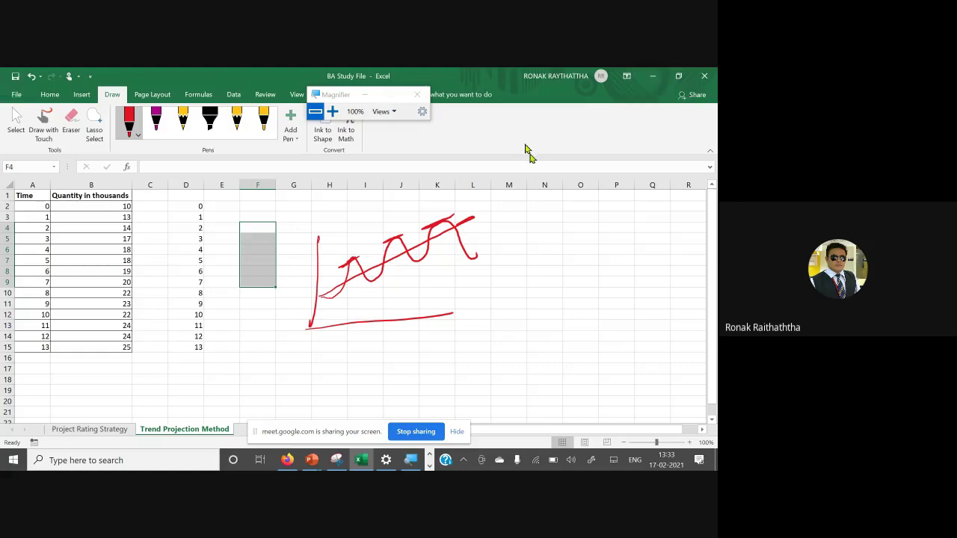
# - Select B2, bring up the Data tab's Data Analysis tools, then switch to the Google Meet chat
pyautogui.click(91, 206)
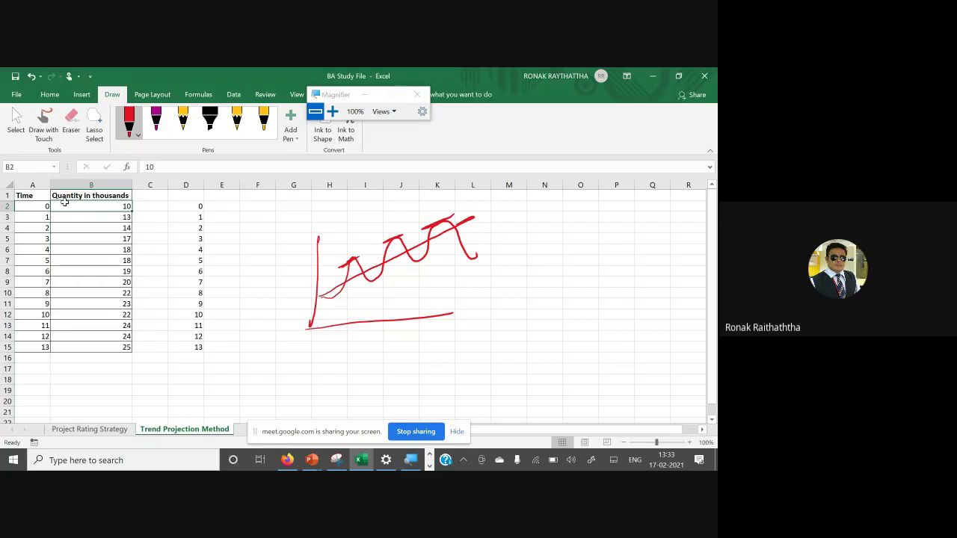
pyautogui.moveTo(344, 97); pyautogui.dragTo(576, 125)
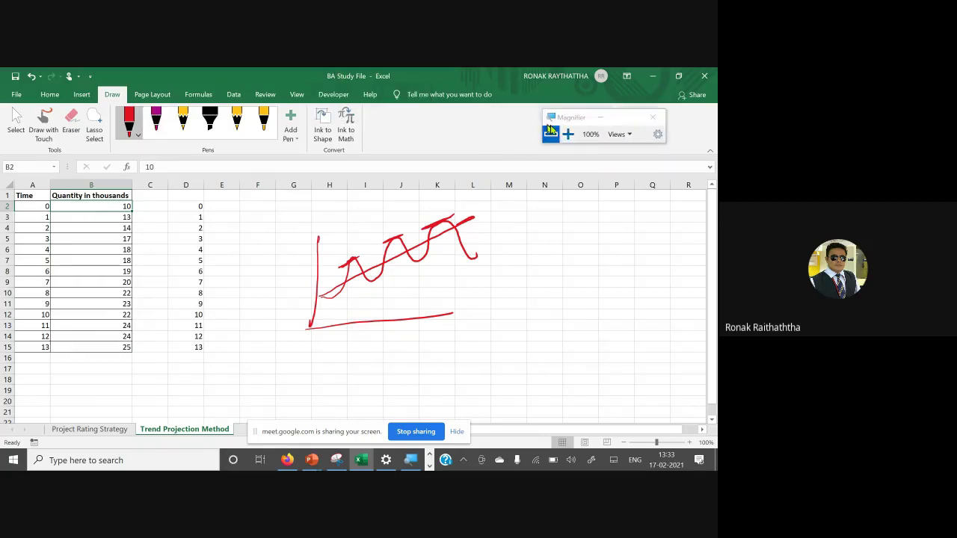
pyautogui.click(574, 139)
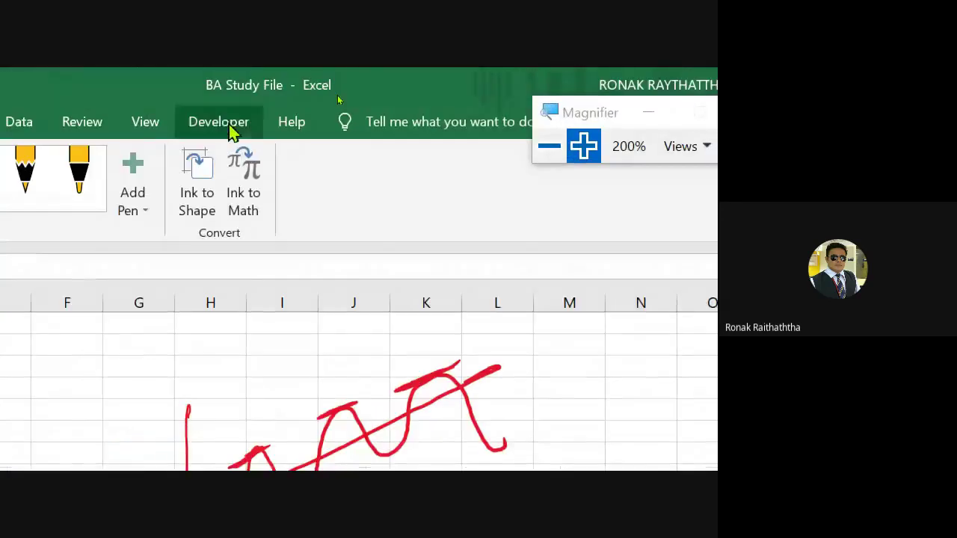
pyautogui.click(130, 121)
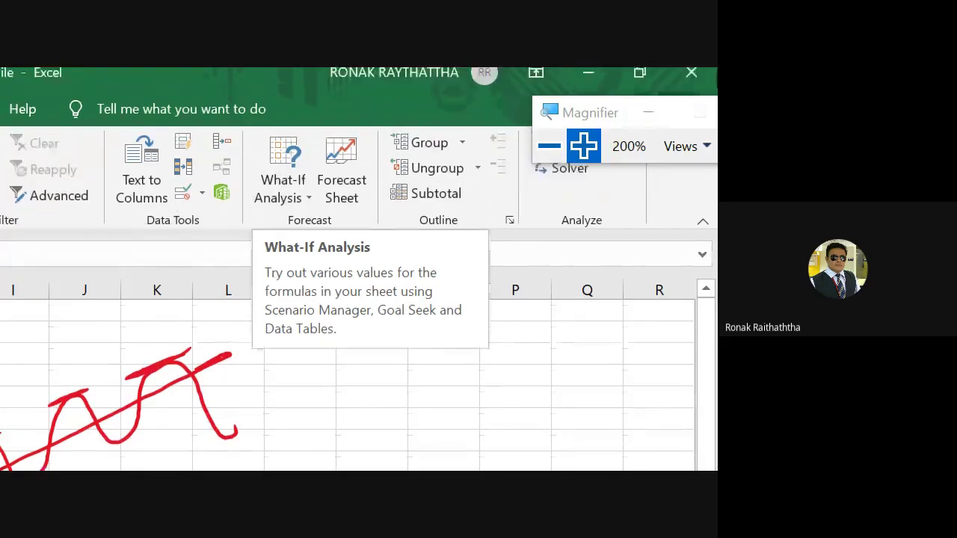
pyautogui.moveTo(549, 112); pyautogui.dragTo(72, 88)
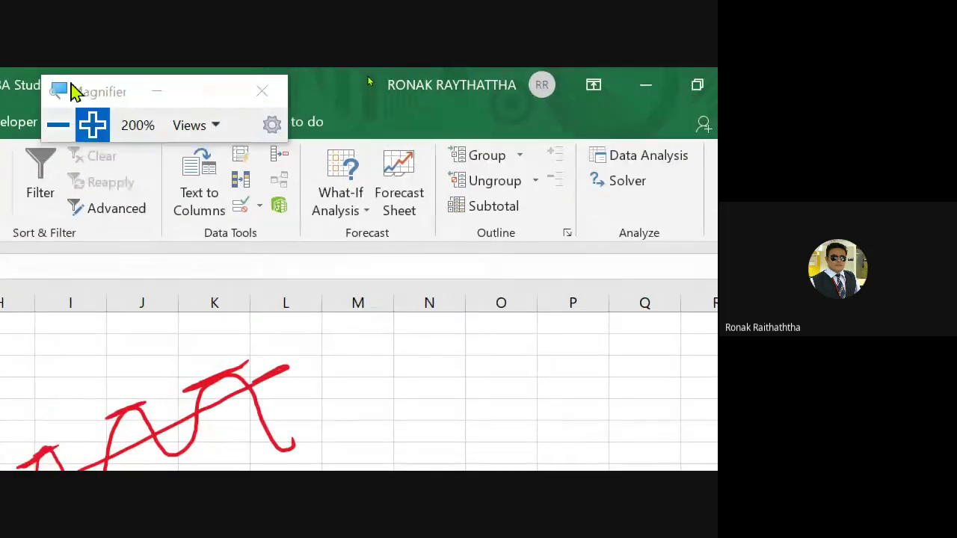
pyautogui.click(670, 164)
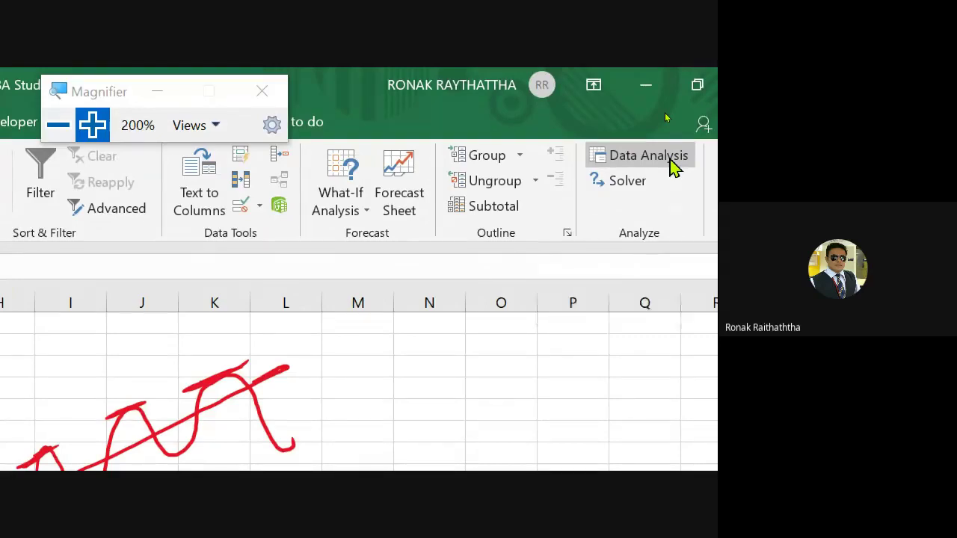
pyautogui.hotkey('alt', 'Tab')
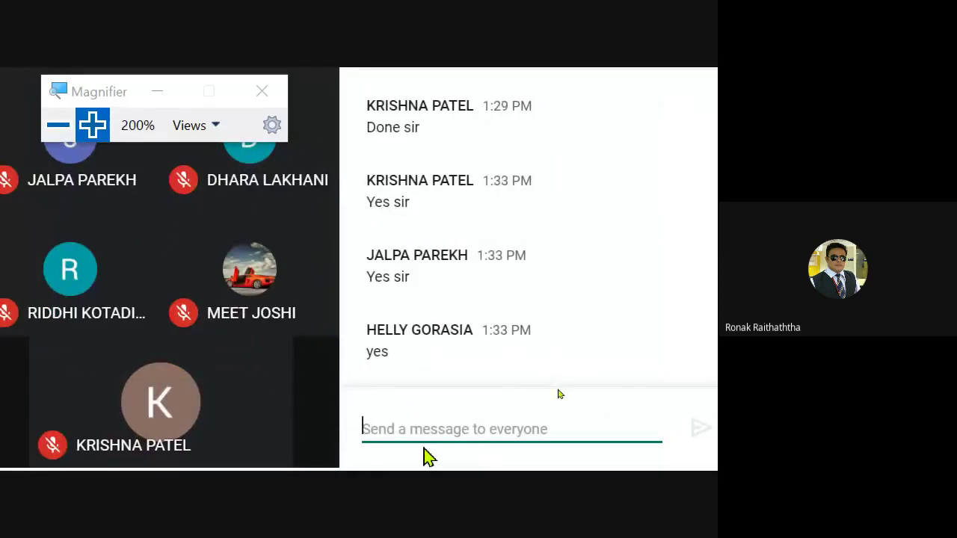
# - Return from the Meet chat to the Excel workbook with the red trend sketch
pyautogui.hotkey('alt', 'Tab')
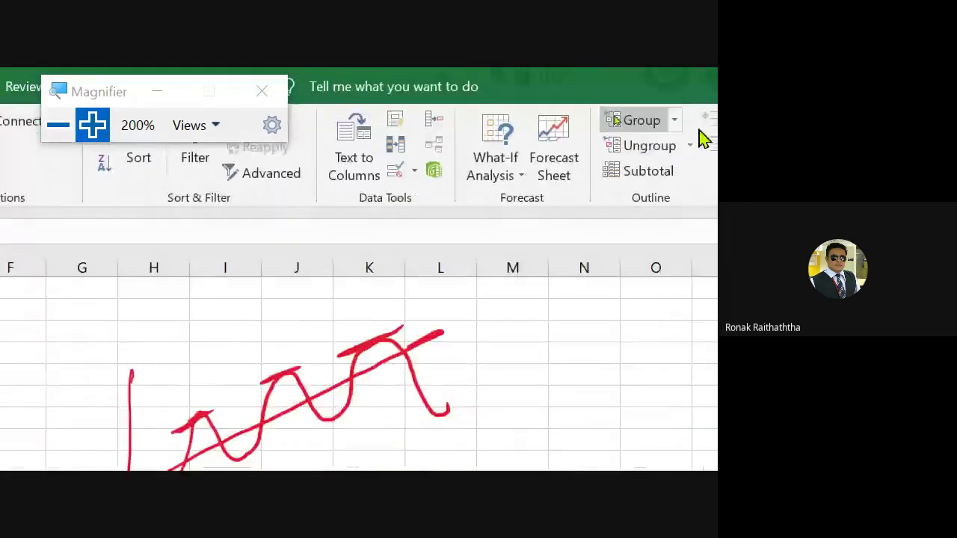
# - Open Excel's File backstage listing recent workbooks such as BA Study File
pyautogui.moveTo(79, 92); pyautogui.dragTo(363, 80)
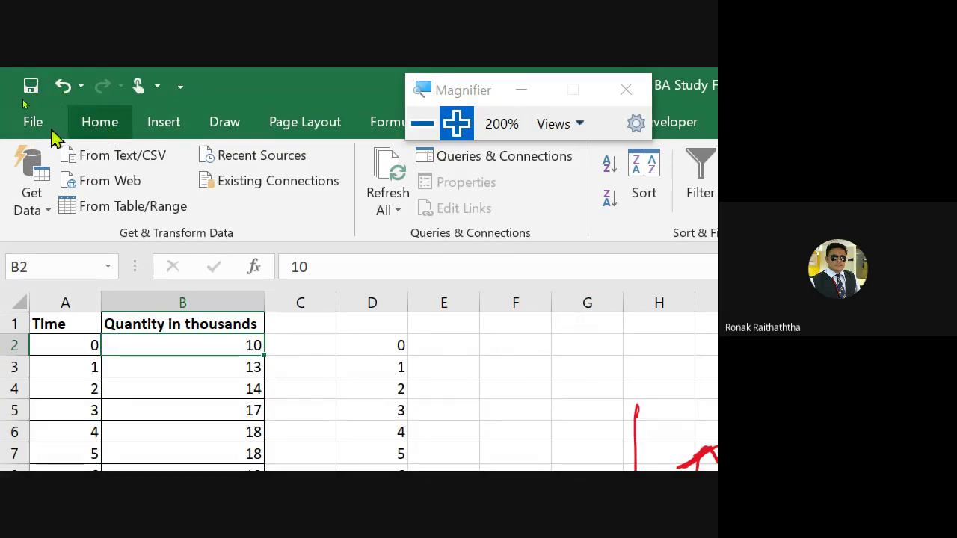
pyautogui.click(22, 125)
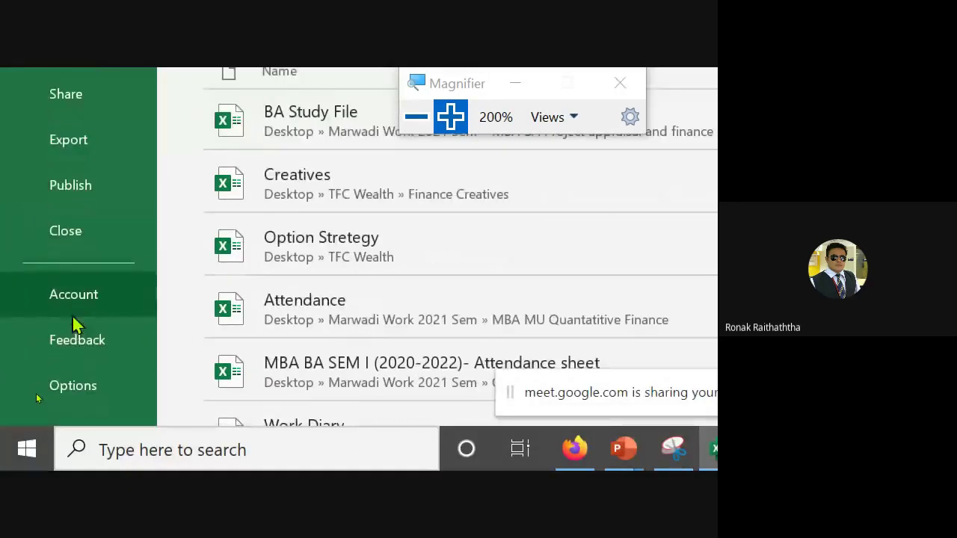
# - From Excel Options' Add-ins page, open the Excel Add-ins manager showing Analysis ToolPak ticked
pyautogui.click(89, 394)
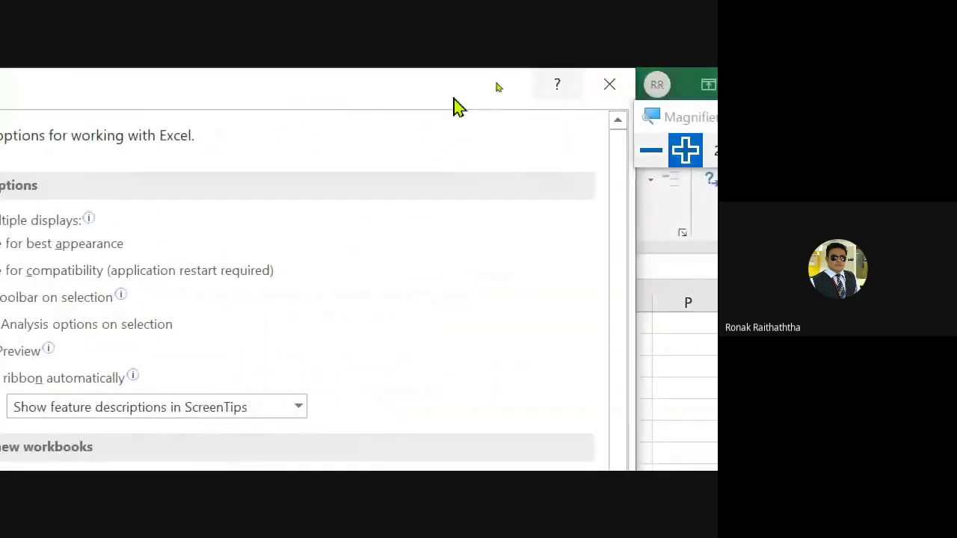
pyautogui.click(650, 151)
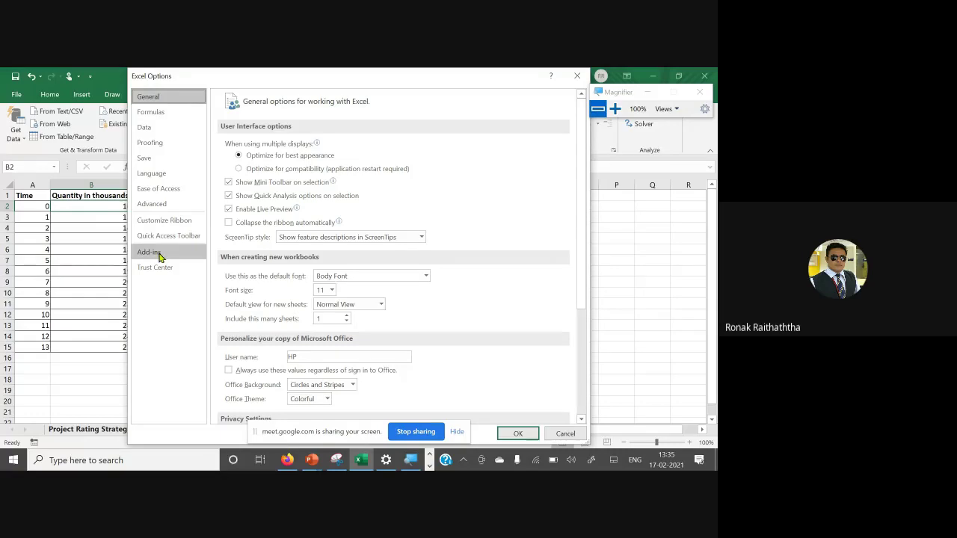
pyautogui.click(159, 258)
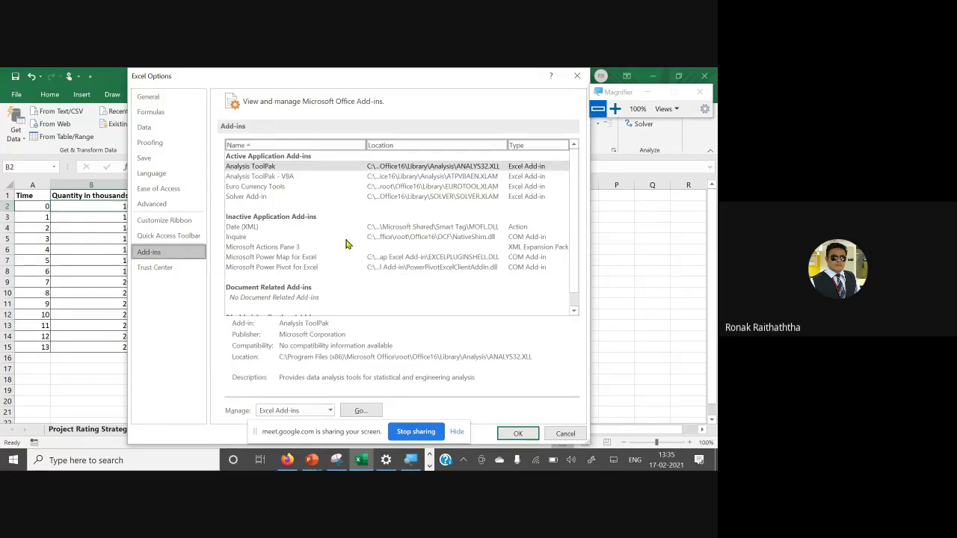
pyautogui.scroll(-1, 343, 247)
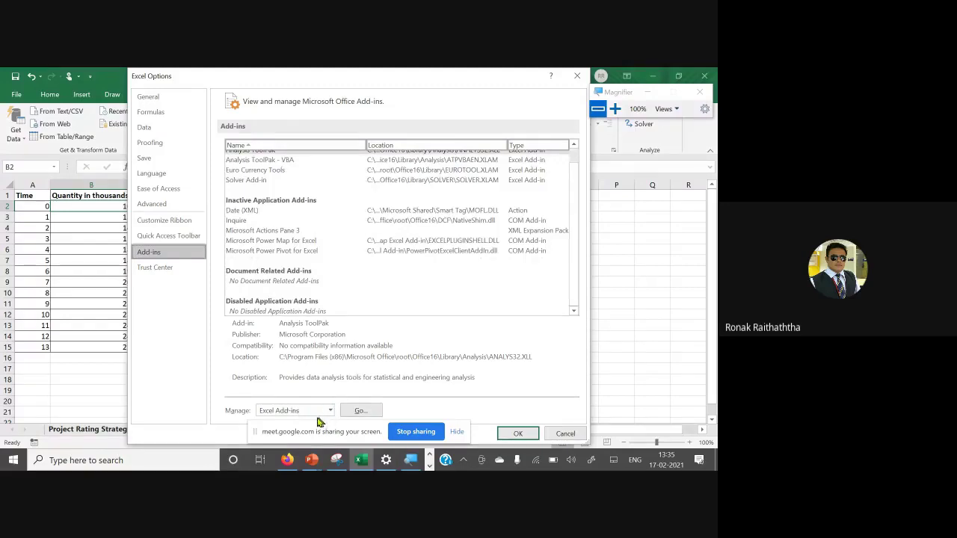
pyautogui.click(614, 108)
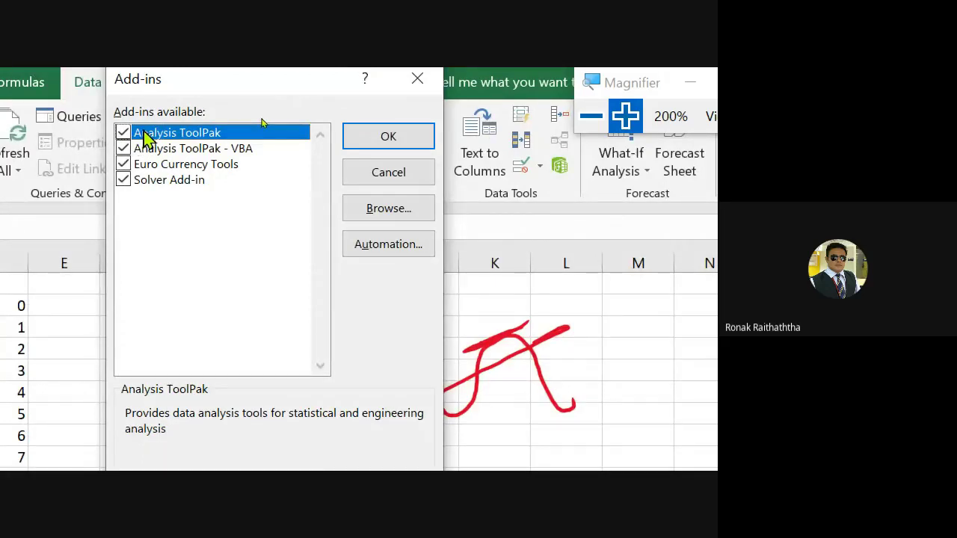
# - Confirm the ticked Analysis ToolPak and Solver add-ins with OK
pyautogui.click(387, 142)
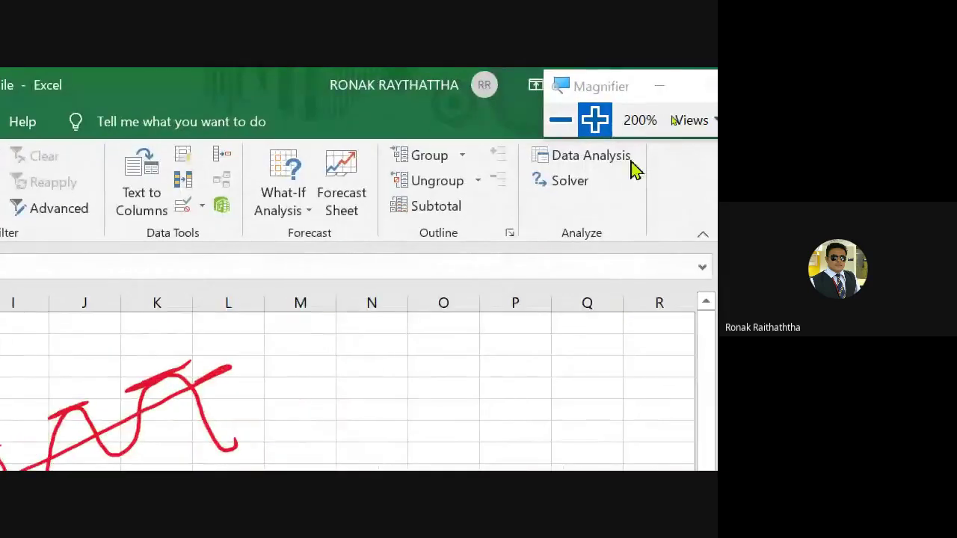
pyautogui.click(609, 168)
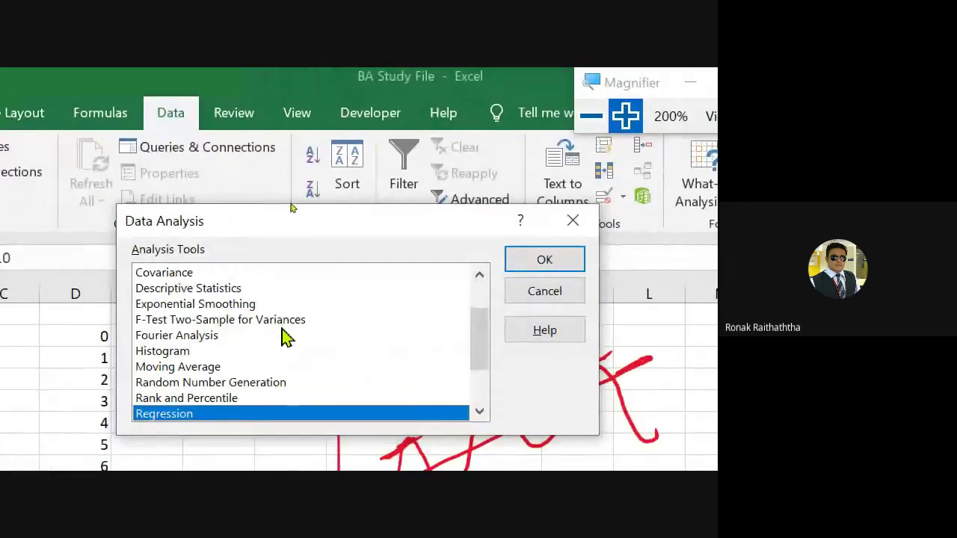
pyautogui.scroll(-2, 170, 384)
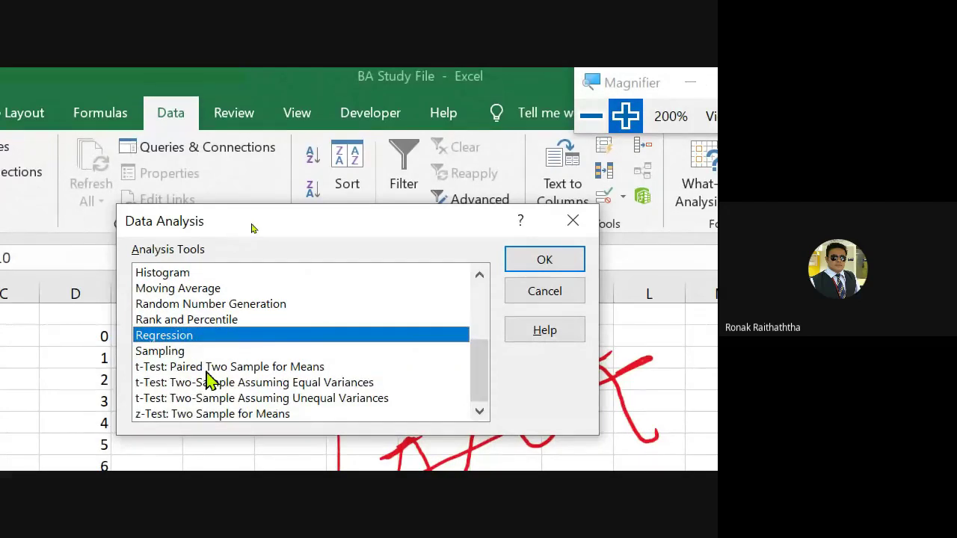
pyautogui.scroll(1, 209, 382)
pyautogui.scroll(1, 209, 381)
pyautogui.scroll(-2, 210, 381)
# - Choose Regression in Data Analysis to open its dialog with Y $B$2:$B$15 and X $A$2:$A$15
pyautogui.click(560, 261)
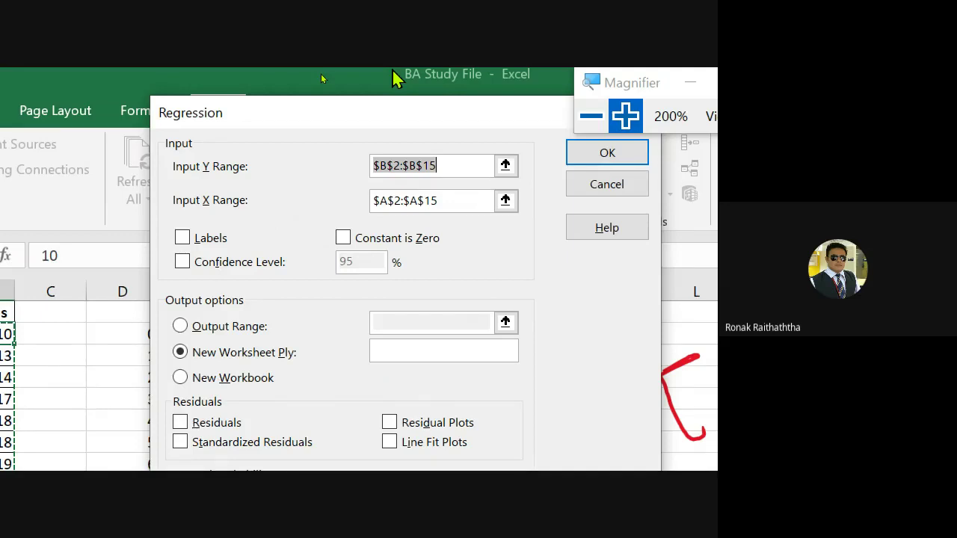
# - Reselect the Input Y Range as $B$1:$B$15, including the Quantity in thousands header
pyautogui.click(506, 165)
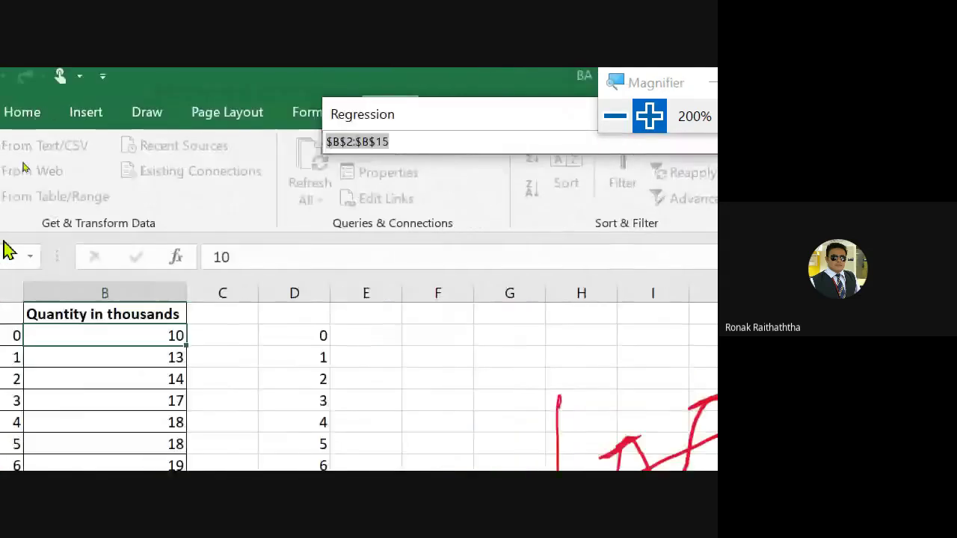
pyautogui.click(188, 307)
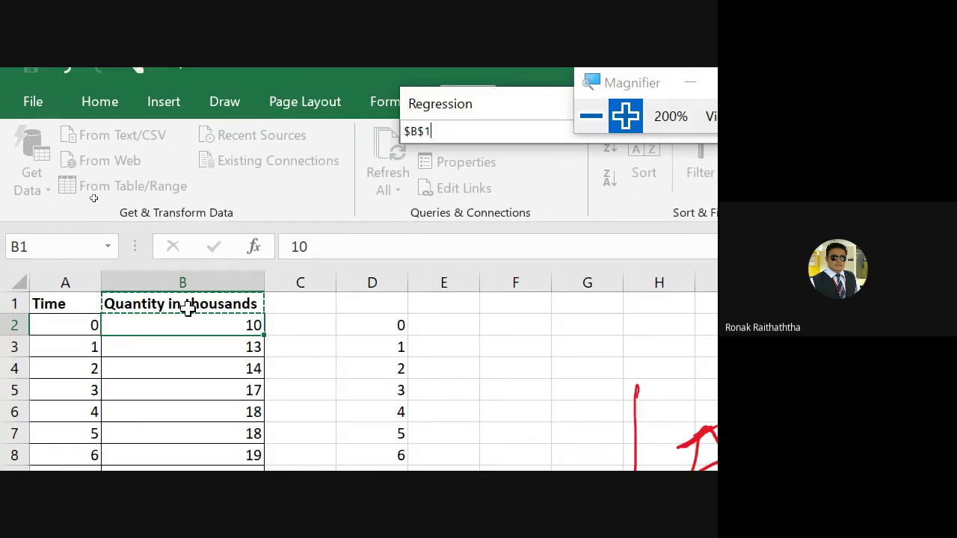
pyautogui.hotkey('ctrl', 'shift', 'Down')
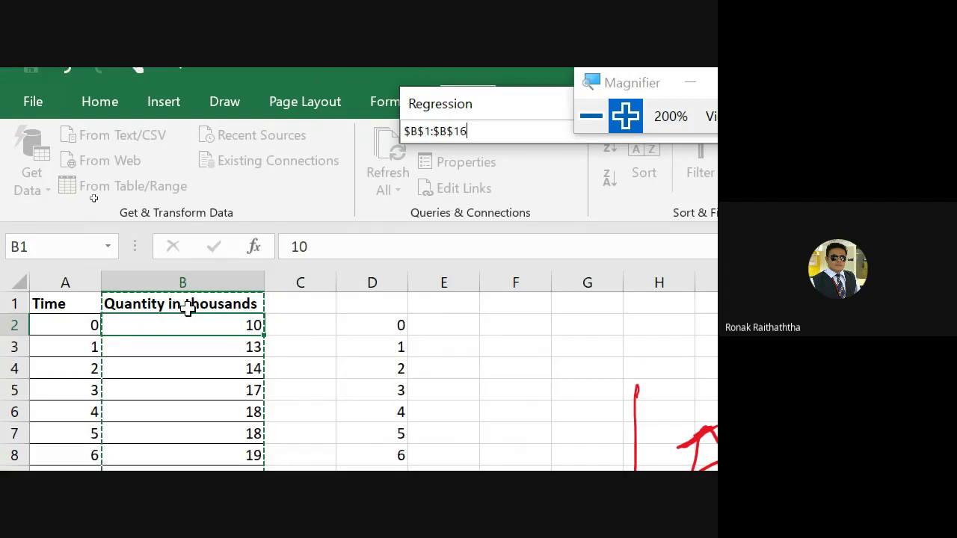
pyautogui.scroll(-4, 177, 356)
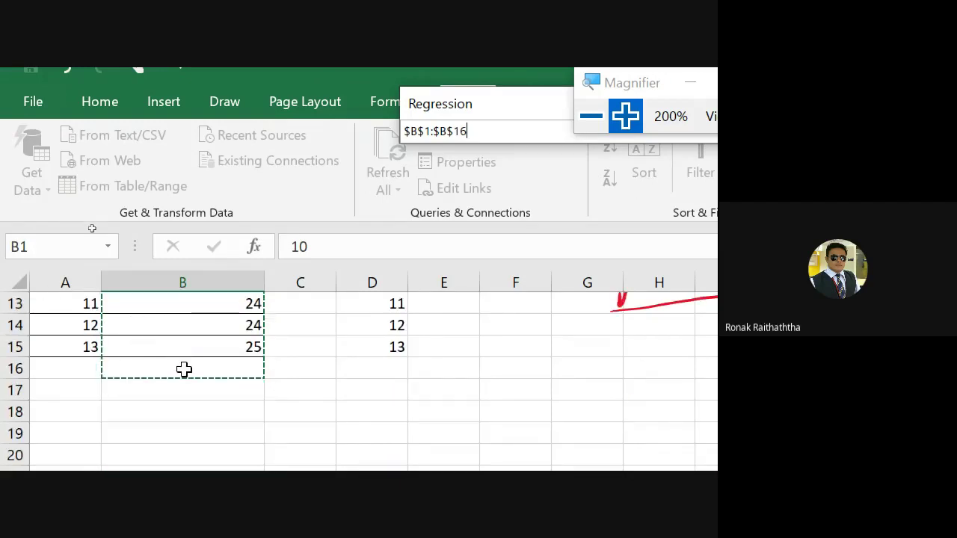
pyautogui.hotkey('shift', 'Up')
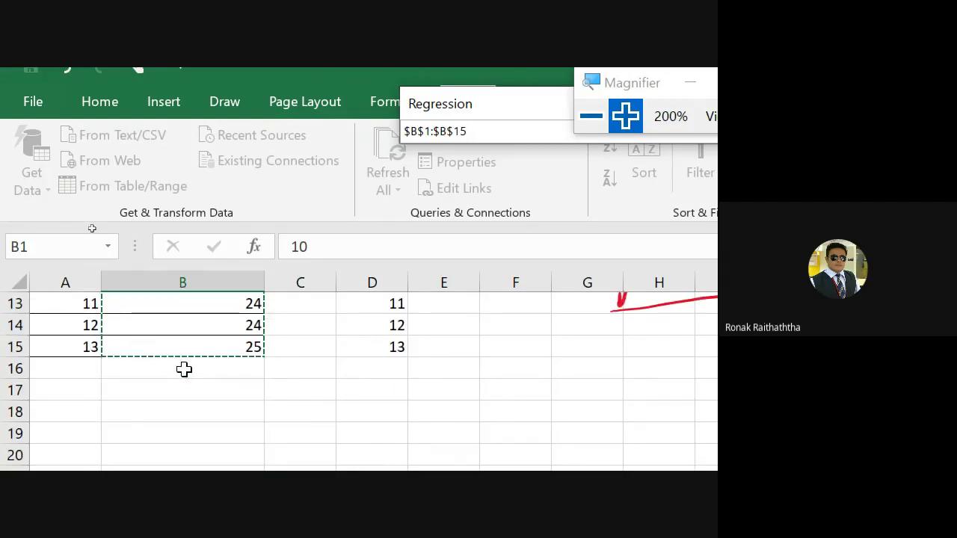
pyautogui.scroll(4, 131, 384)
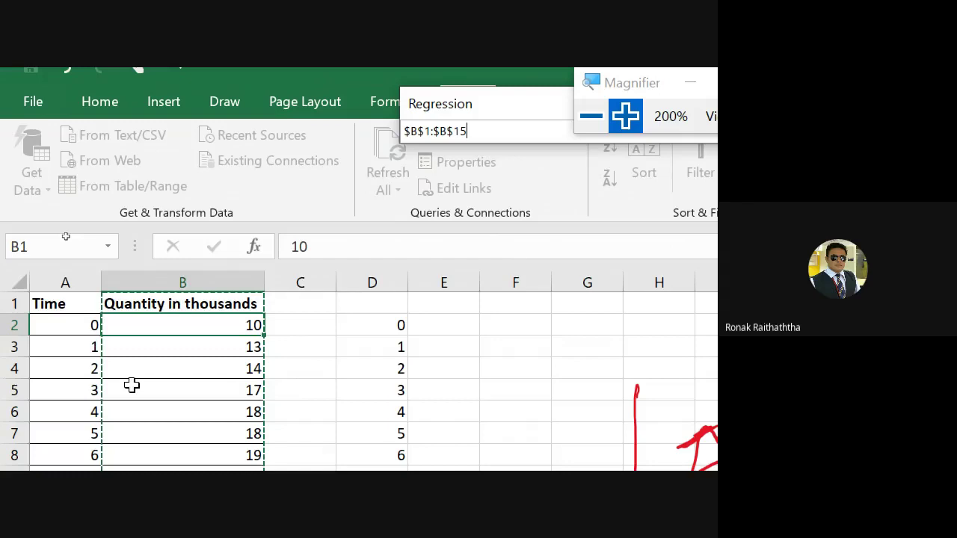
pyautogui.scroll(-1, 131, 385)
pyautogui.scroll(-2, 131, 385)
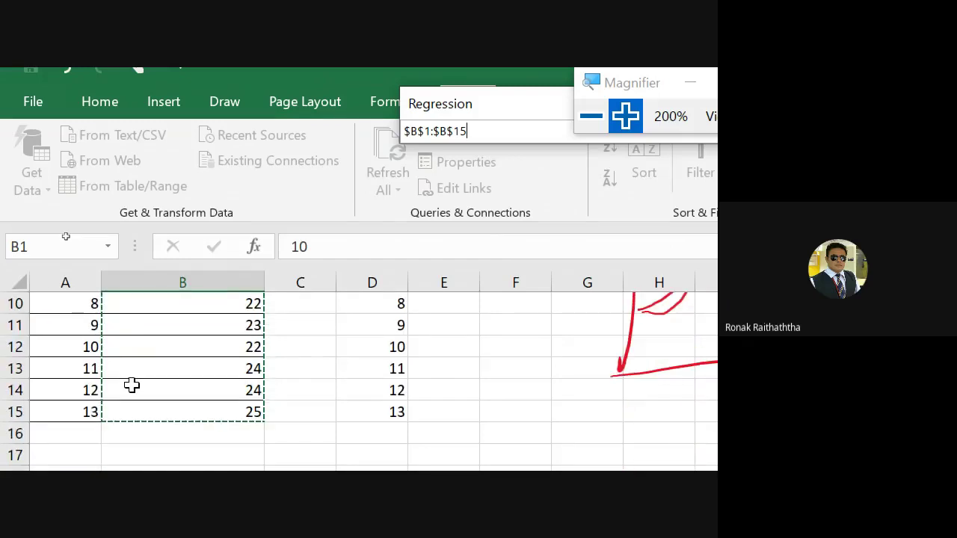
pyautogui.scroll(3, 132, 385)
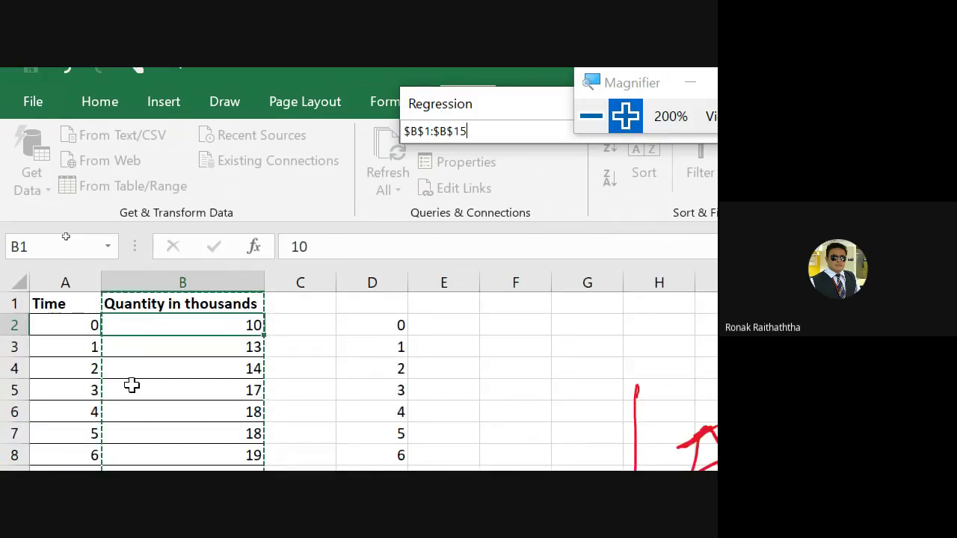
pyautogui.press('Return')
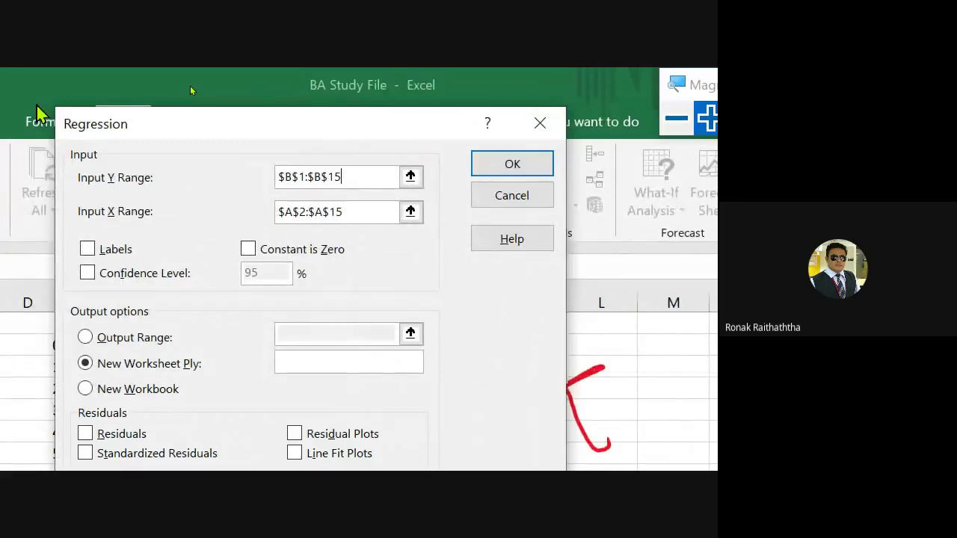
# - Select A1 through A15 on the sheet as the regression's Input X Range, including the Time header
pyautogui.click(411, 215)
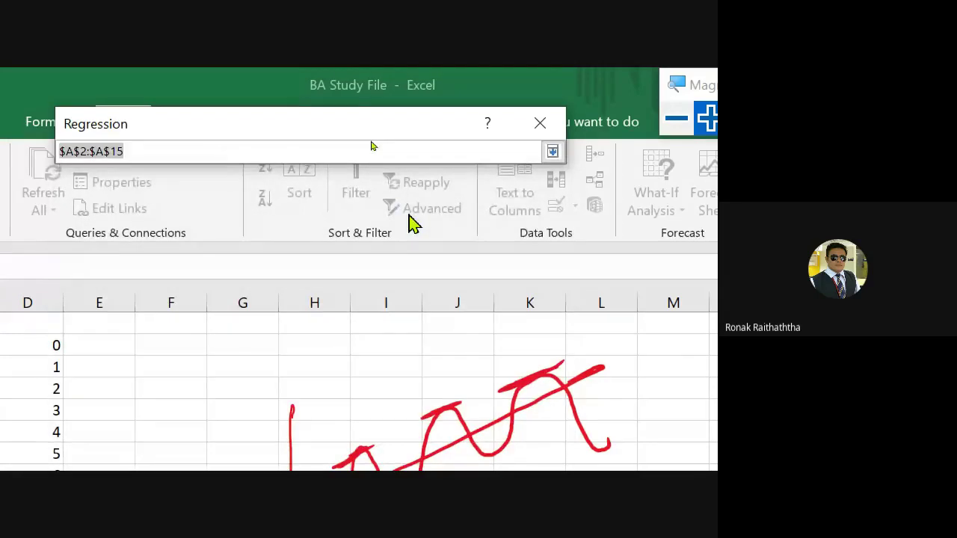
pyautogui.click(79, 287)
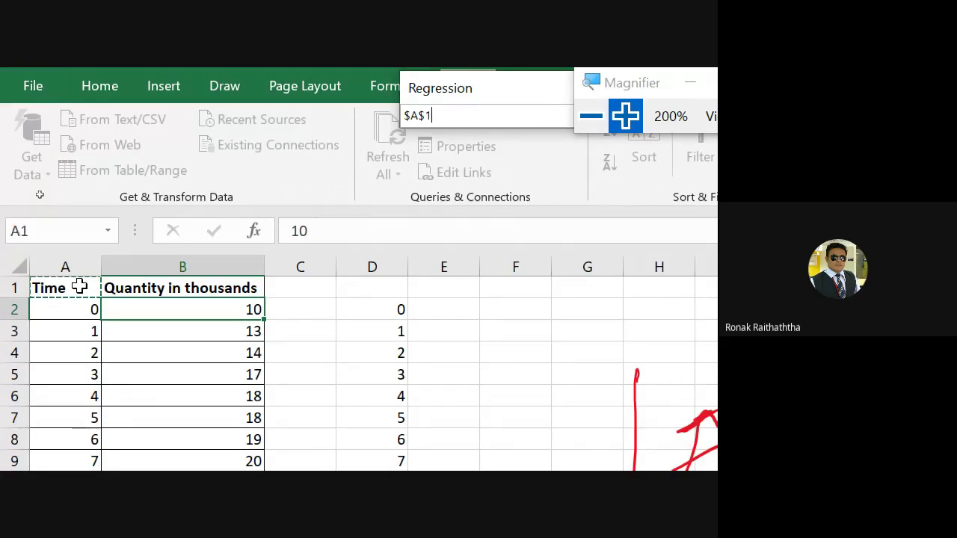
pyautogui.hotkey('ctrl', 'shift', 'Down')
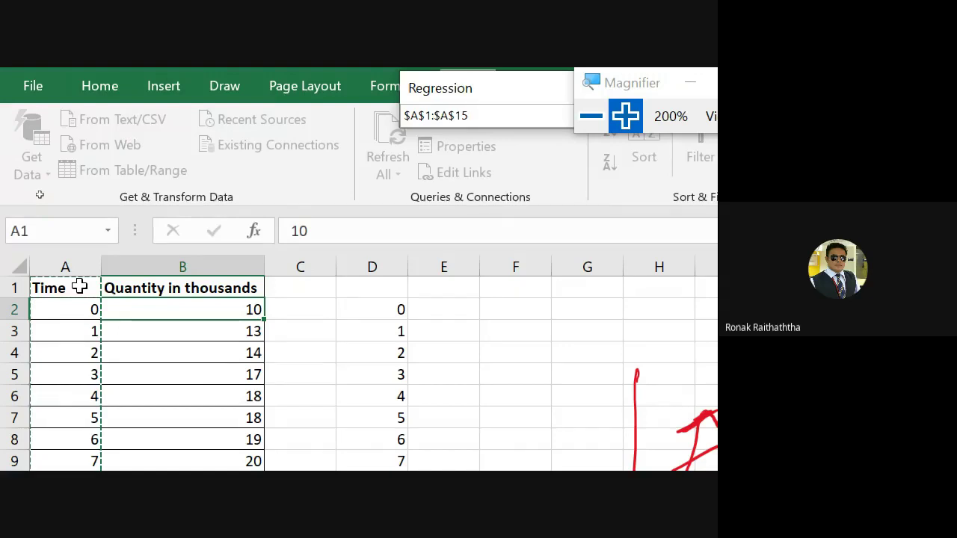
pyautogui.press('Return')
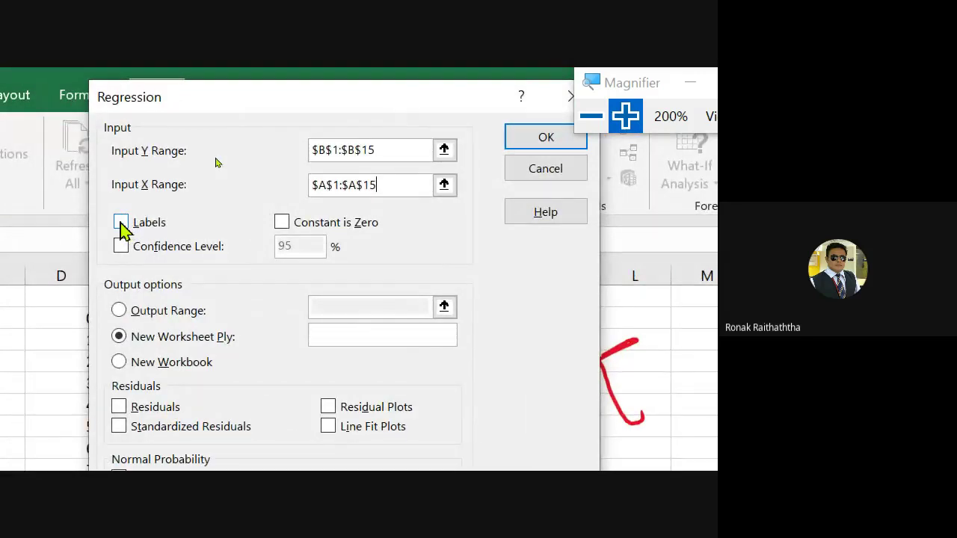
# - Tick Labels so row 1 headers of B1:B15 and A1:A15 are treated as labels
pyautogui.click(122, 225)
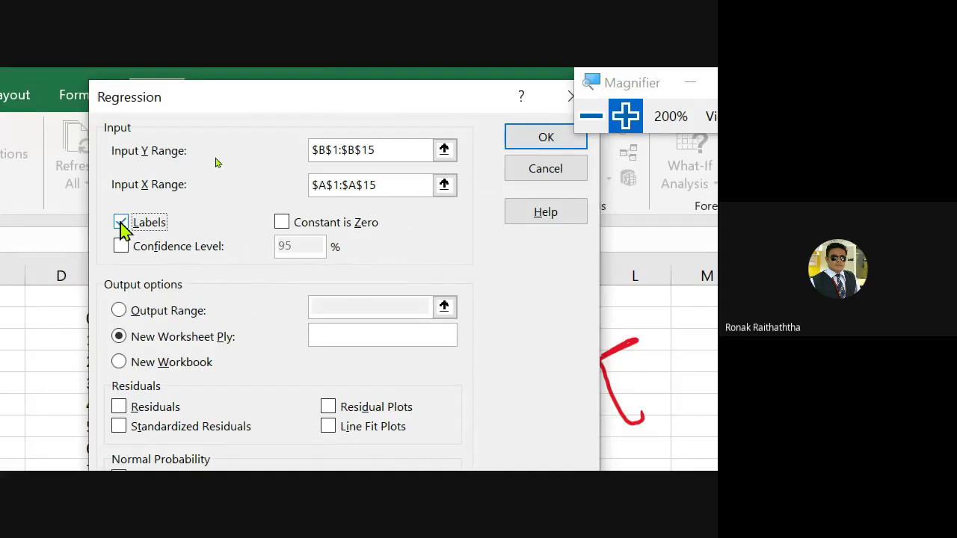
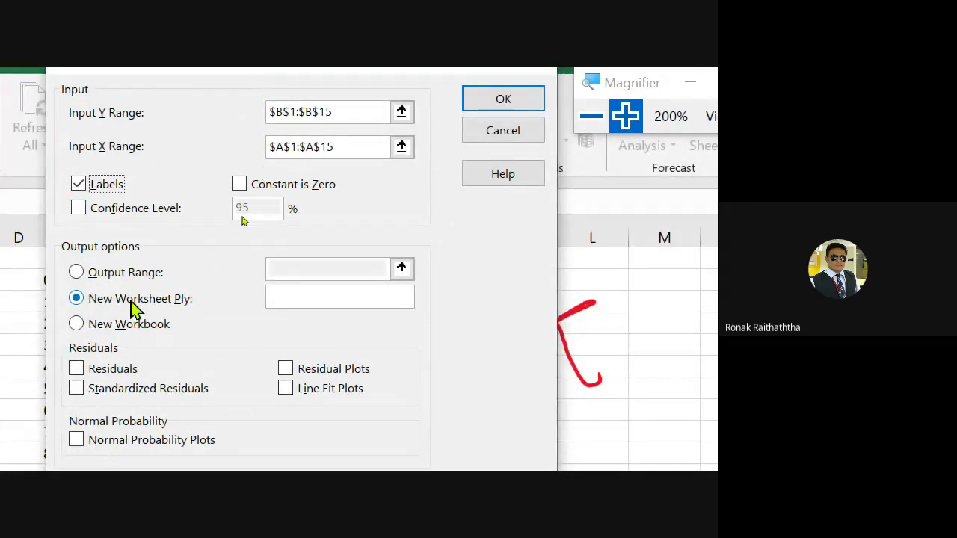
# - Run the regression with the chosen ranges to output the summary on a new sheet
pyautogui.click(482, 105)
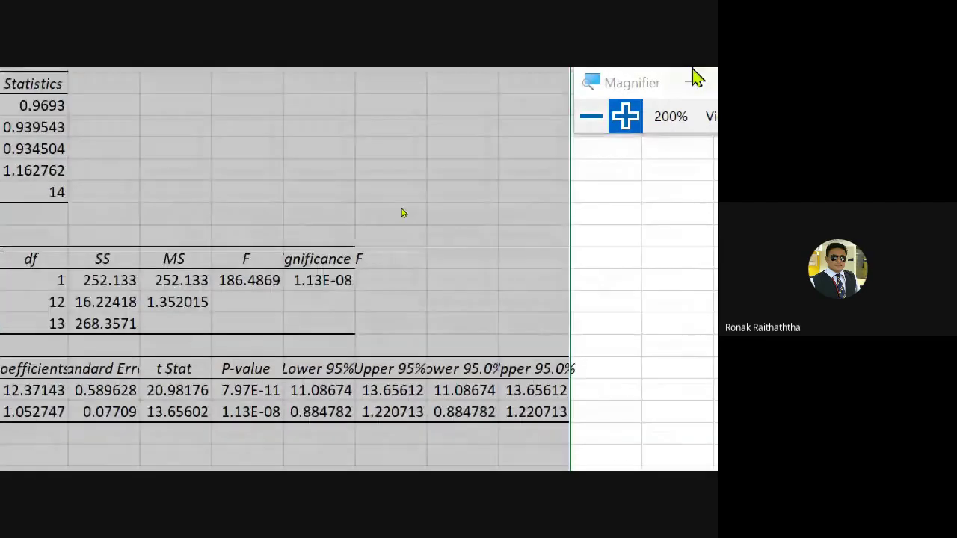
pyautogui.click(602, 121)
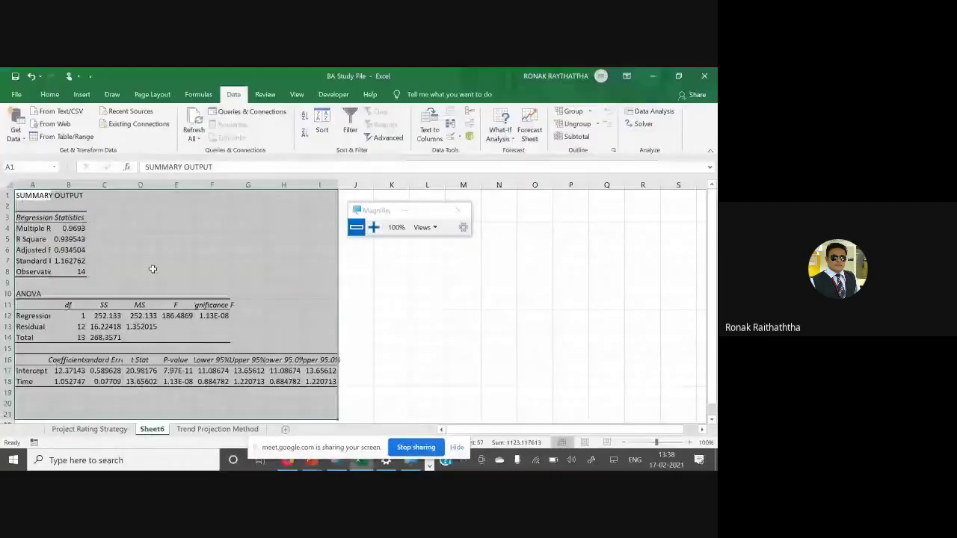
pyautogui.moveTo(374, 210); pyautogui.dragTo(627, 166)
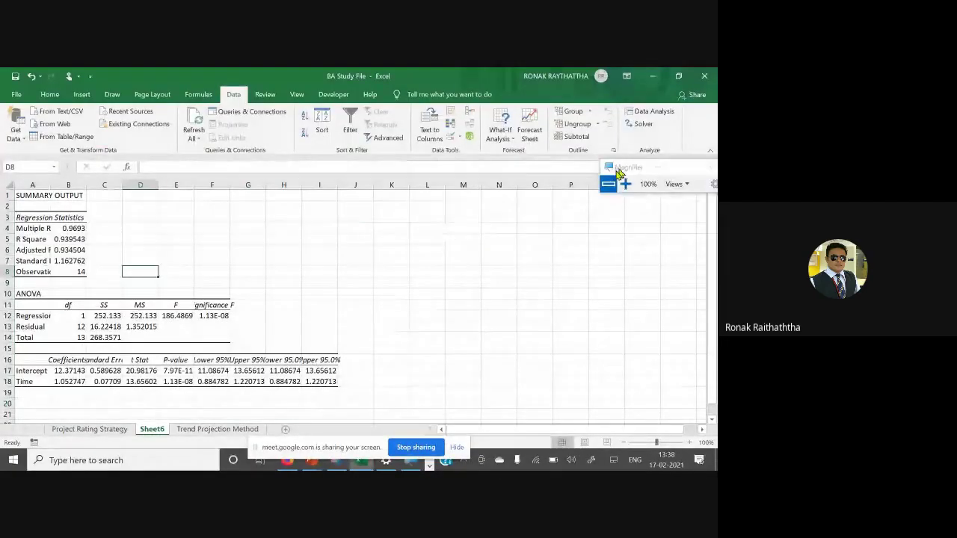
# - Autofit column A so labels like Multiple R and Adjusted R Square show in full
pyautogui.keyDown('ctrl'); pyautogui.scroll(5, 505, 197); pyautogui.keyUp('ctrl')
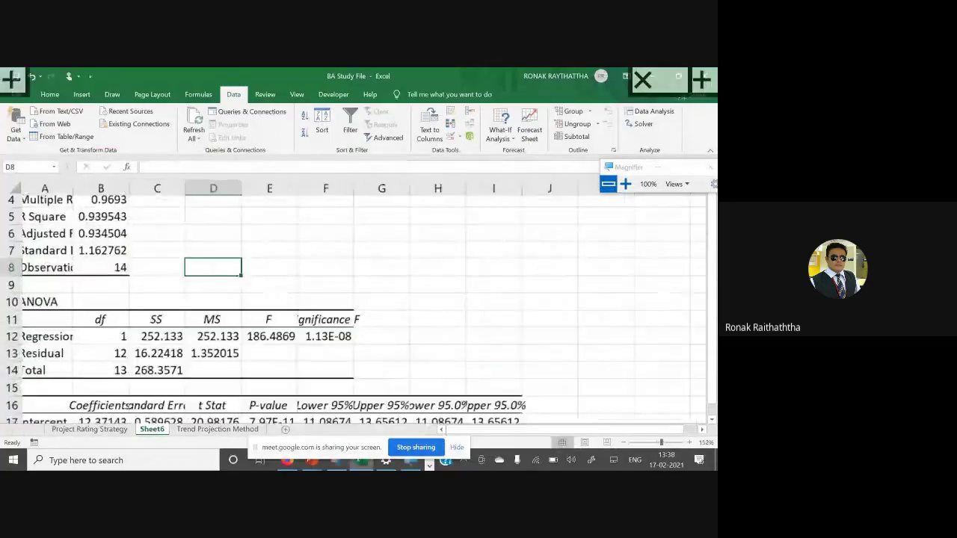
pyautogui.keyDown('ctrl'); pyautogui.scroll(1, 506, 197); pyautogui.keyUp('ctrl')
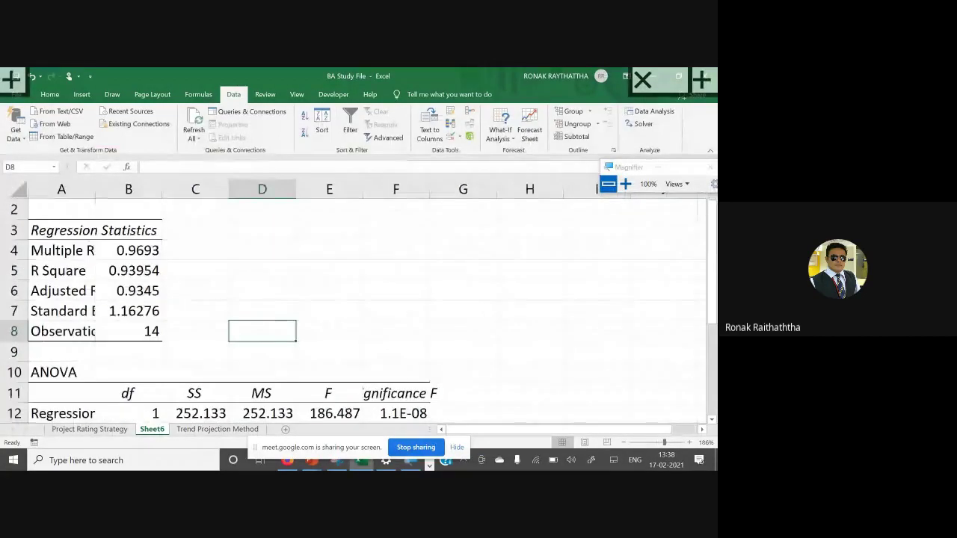
pyautogui.keyDown('ctrl'); pyautogui.scroll(1, 506, 197); pyautogui.keyUp('ctrl')
pyautogui.keyDown('ctrl'); pyautogui.scroll(1, 506, 197); pyautogui.keyUp('ctrl')
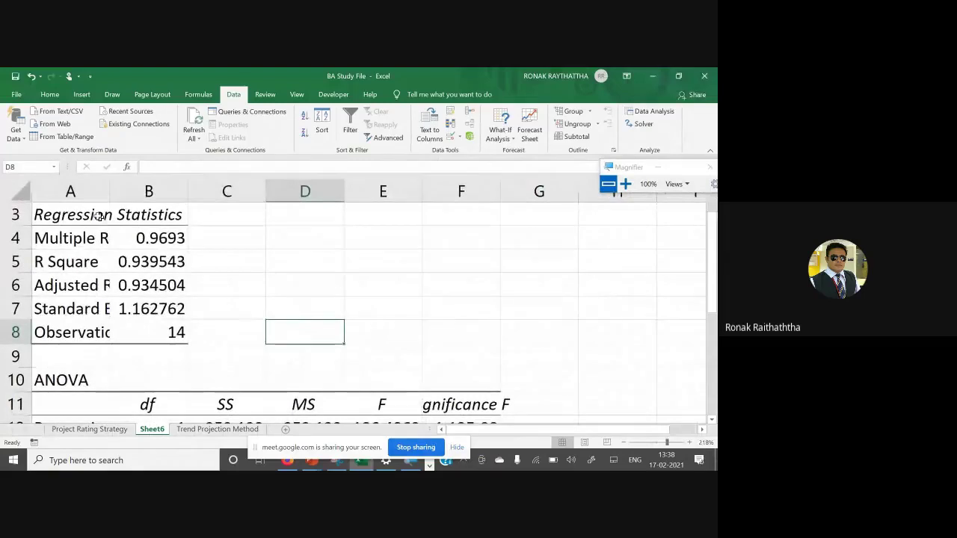
pyautogui.doubleClick(109, 192)
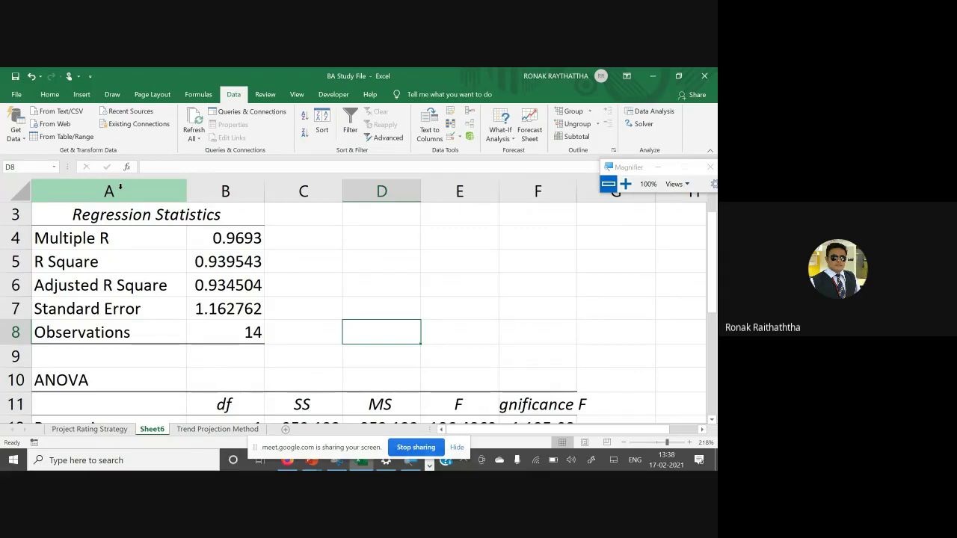
# - On the Trend Projection Method sheet, enter =CORREL(A2:A15,B2:B15) in B17, giving 0.969300055
pyautogui.click(196, 431)
pyautogui.click(111, 370)
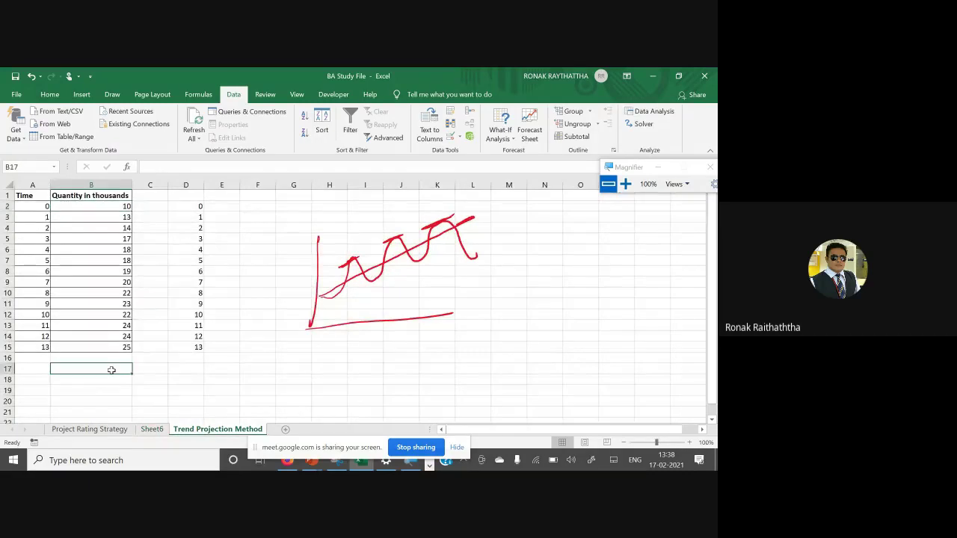
pyautogui.write('=')
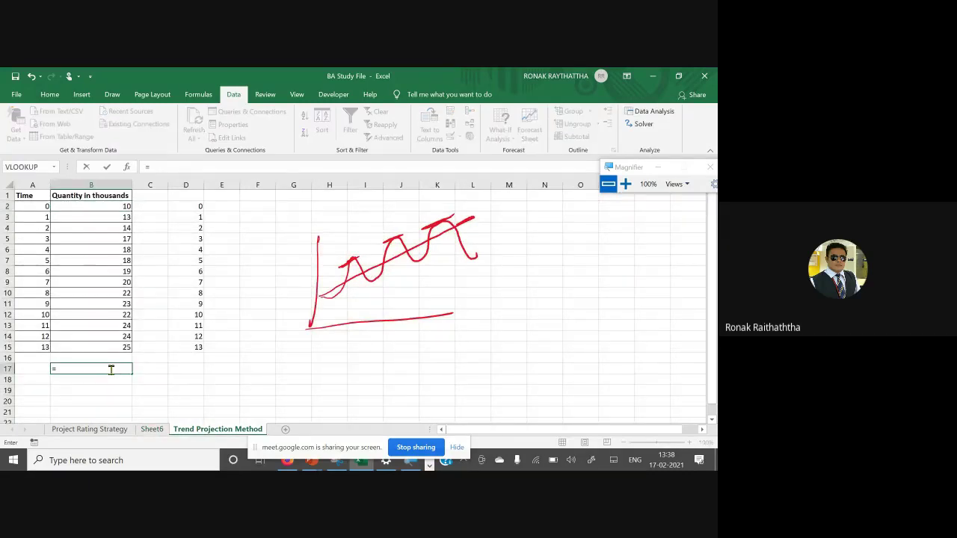
pyautogui.write('corr')
pyautogui.press('Tab')
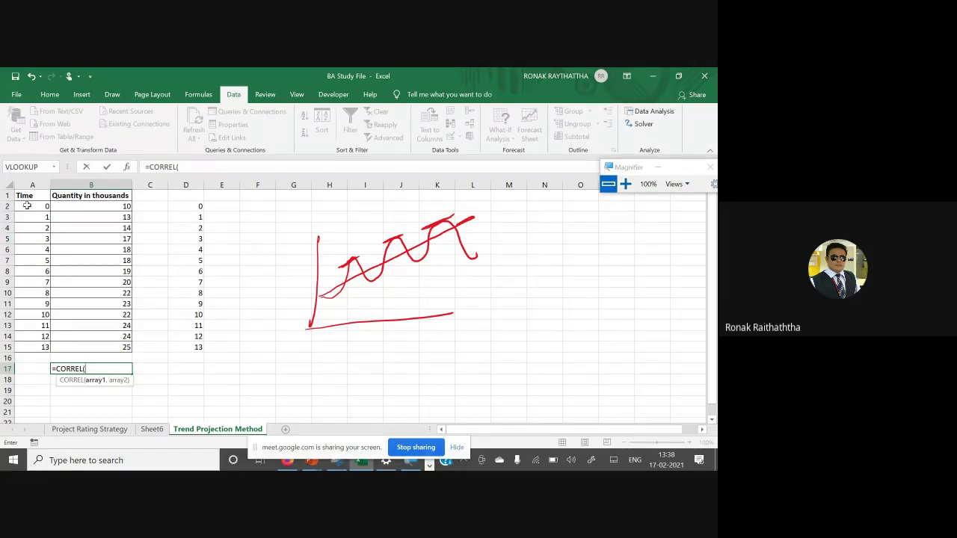
pyautogui.moveTo(26, 206)
pyautogui.mouseDown()
pyautogui.moveTo(40, 353)
pyautogui.moveTo(32, 346)
pyautogui.mouseUp()
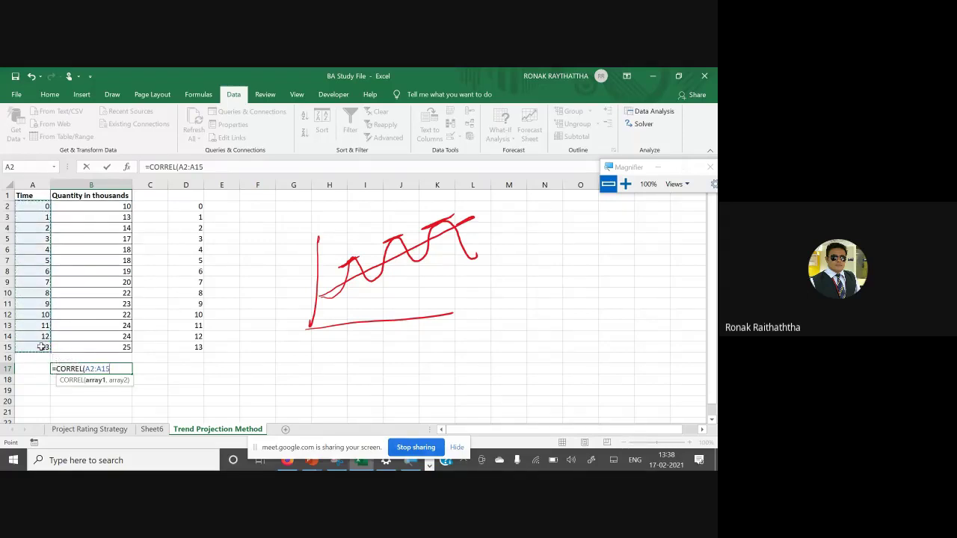
pyautogui.write(',')
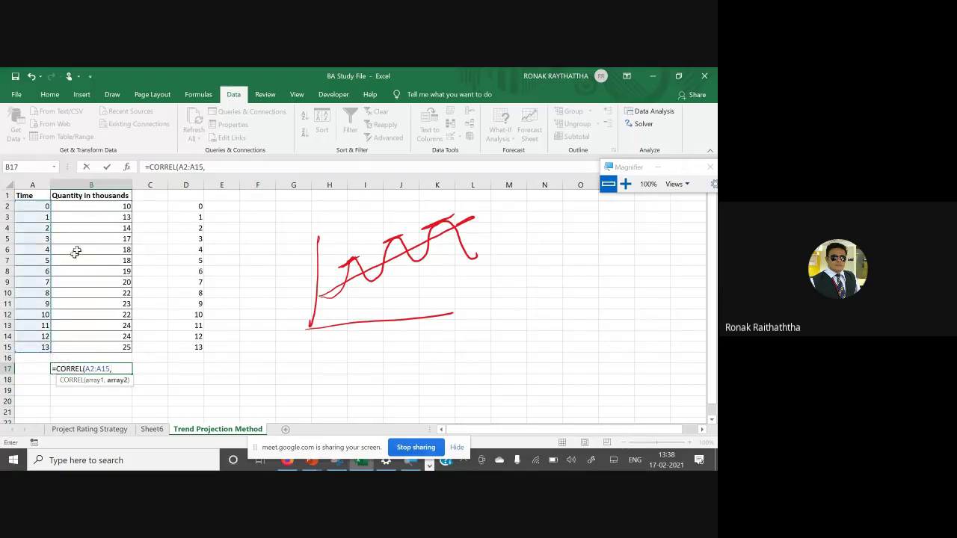
pyautogui.moveTo(97, 211); pyautogui.dragTo(128, 345)
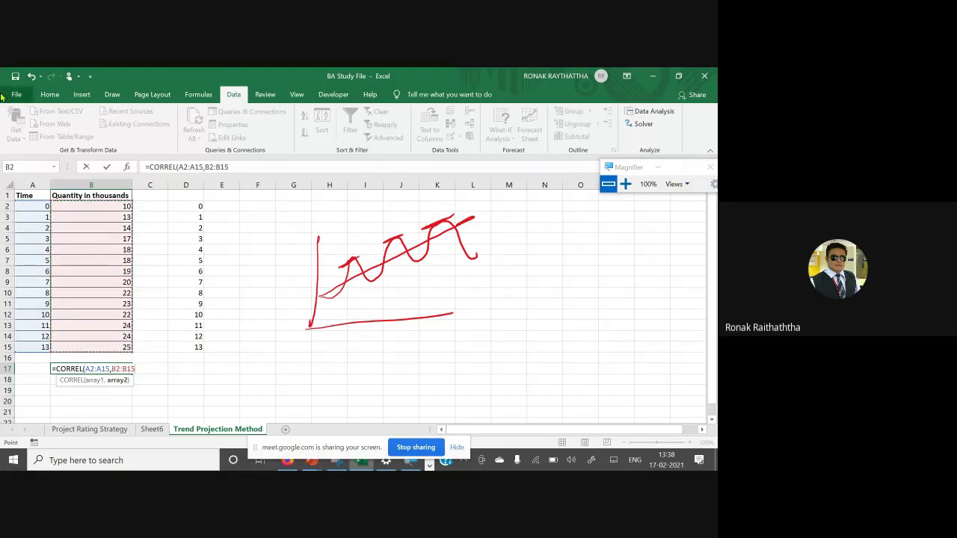
pyautogui.write(')')
pyautogui.press('Return')
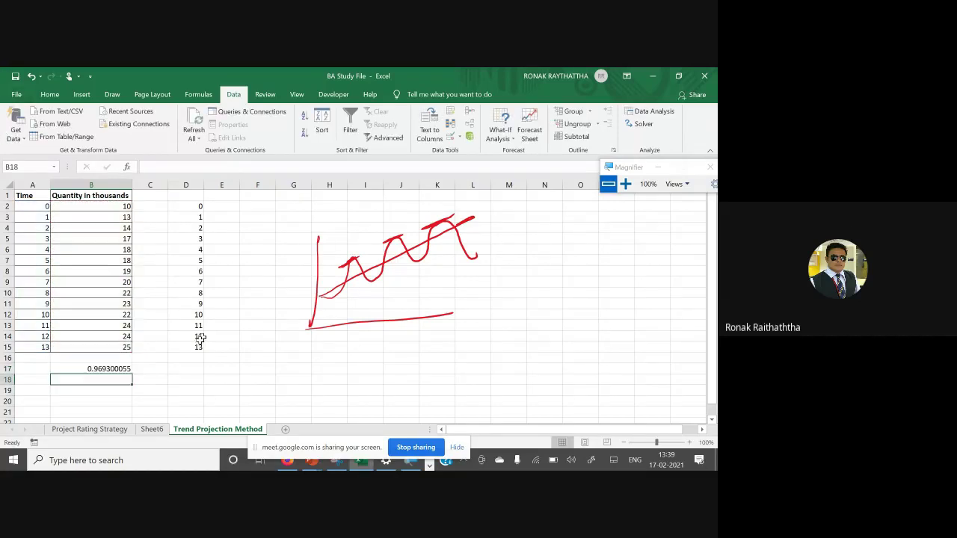
pyautogui.click(152, 429)
# - Check the full Multiple R value in B4 and pen a red tick beside it
pyautogui.click(231, 245)
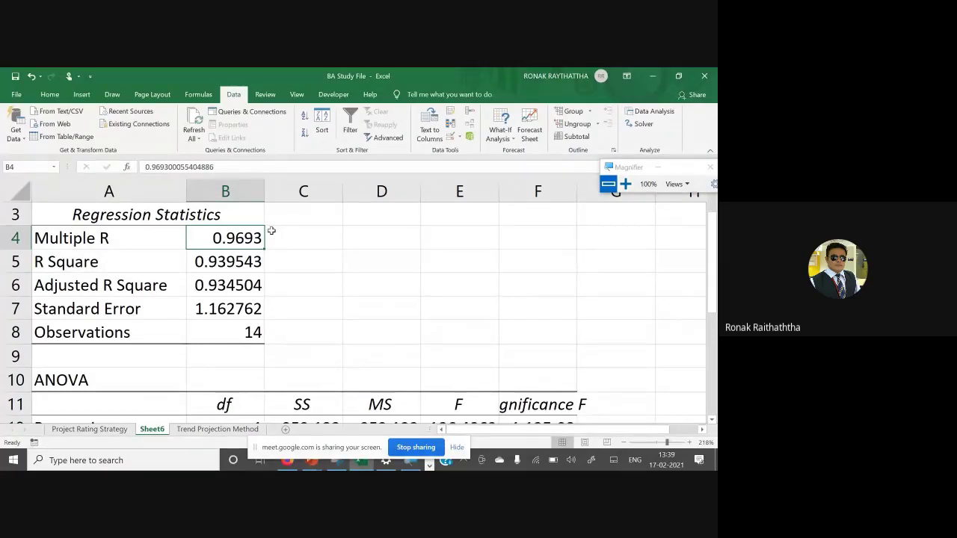
pyautogui.moveTo(279, 260); pyautogui.dragTo(325, 247)
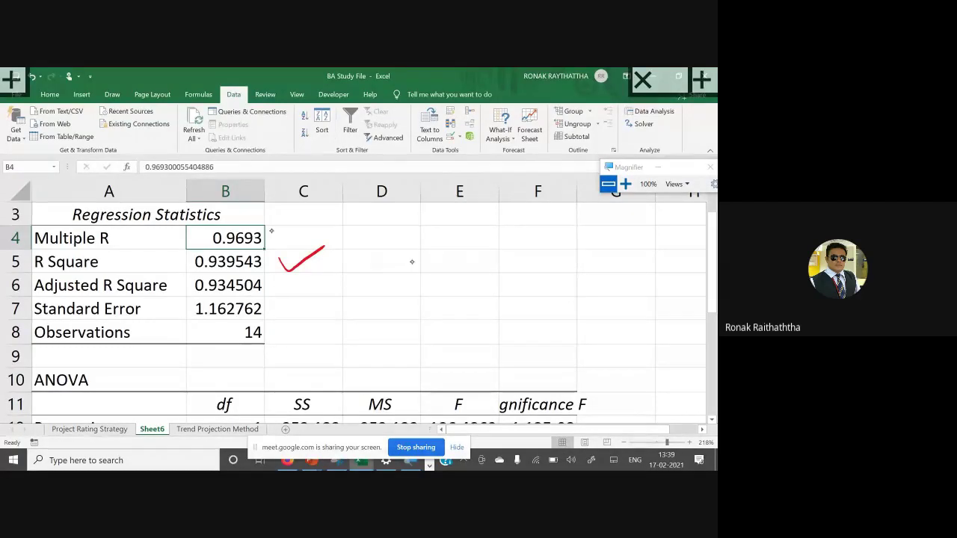
# - Handwrite a first draft of Intercept + β × value of x beside the statistics
pyautogui.moveTo(388, 267)
pyautogui.mouseDown()
pyautogui.moveTo(388, 288)
pyautogui.moveTo(378, 285)
pyautogui.moveTo(405, 292)
pyautogui.moveTo(454, 269)
pyautogui.moveTo(465, 296)
pyautogui.moveTo(479, 258)
pyautogui.moveTo(513, 267)
pyautogui.moveTo(517, 256)
pyautogui.mouseUp()
pyautogui.moveTo(550, 240); pyautogui.dragTo(555, 260)
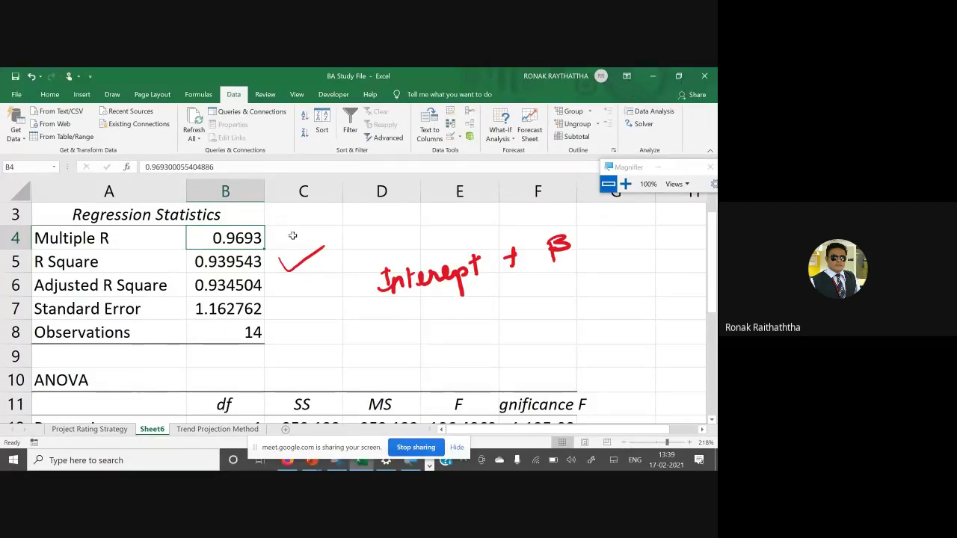
pyautogui.moveTo(579, 236)
pyautogui.mouseDown()
pyautogui.moveTo(588, 244)
pyautogui.moveTo(578, 245)
pyautogui.moveTo(577, 270)
pyautogui.moveTo(601, 267)
pyautogui.mouseUp()
pyautogui.moveTo(603, 259); pyautogui.dragTo(623, 257)
pyautogui.moveTo(632, 248); pyautogui.dragTo(638, 254)
pyautogui.moveTo(649, 236); pyautogui.dragTo(644, 274)
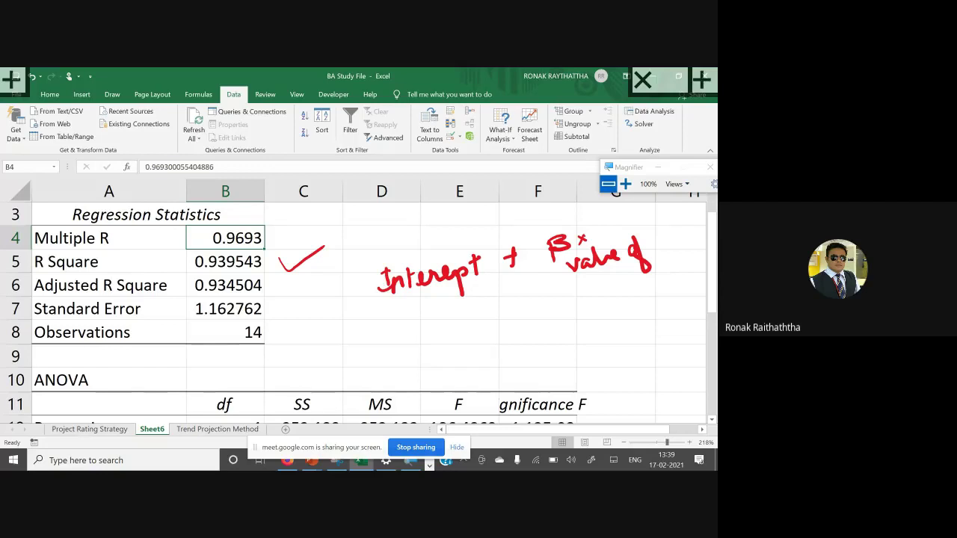
pyautogui.moveTo(588, 288); pyautogui.dragTo(595, 308)
pyautogui.moveTo(293, 300); pyautogui.dragTo(300, 317)
pyautogui.moveTo(335, 294); pyautogui.dragTo(355, 295)
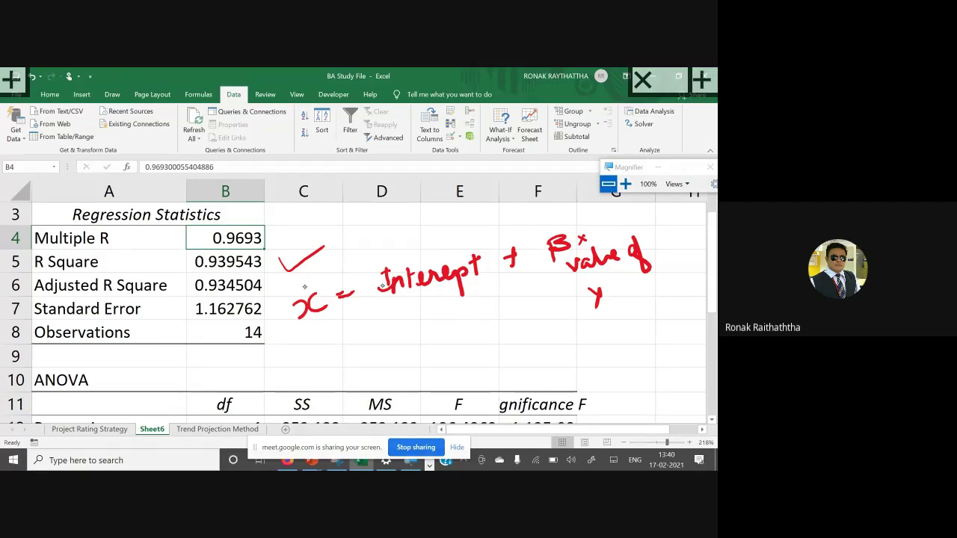
pyautogui.moveTo(297, 314); pyautogui.dragTo(317, 299)
# - Write the corrected equation y = Intercept + β × value of x on a new line
pyautogui.moveTo(333, 330); pyautogui.dragTo(347, 353)
pyautogui.moveTo(360, 341)
pyautogui.mouseDown()
pyautogui.moveTo(449, 333)
pyautogui.moveTo(474, 320)
pyautogui.moveTo(480, 339)
pyautogui.mouseUp()
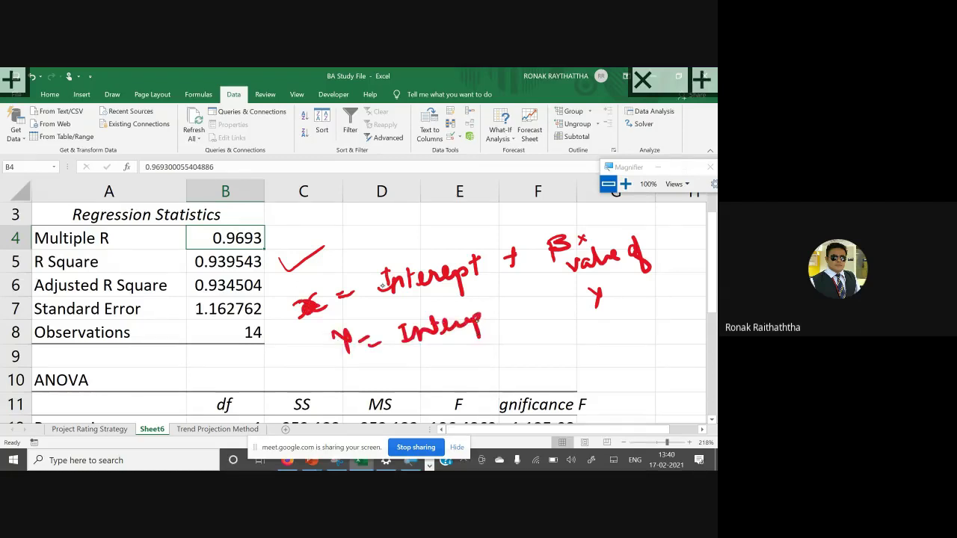
pyautogui.moveTo(496, 302)
pyautogui.mouseDown()
pyautogui.moveTo(496, 319)
pyautogui.moveTo(506, 313)
pyautogui.mouseUp()
pyautogui.moveTo(516, 297)
pyautogui.mouseDown()
pyautogui.moveTo(523, 315)
pyautogui.moveTo(559, 322)
pyautogui.mouseUp()
pyautogui.moveTo(559, 301)
pyautogui.mouseDown()
pyautogui.moveTo(537, 334)
pyautogui.moveTo(553, 349)
pyautogui.mouseUp()
pyautogui.moveTo(573, 331)
pyautogui.mouseDown()
pyautogui.moveTo(571, 367)
pyautogui.moveTo(581, 344)
pyautogui.mouseUp()
pyautogui.moveTo(580, 336)
pyautogui.mouseDown()
pyautogui.moveTo(595, 356)
pyautogui.moveTo(608, 345)
pyautogui.mouseUp()
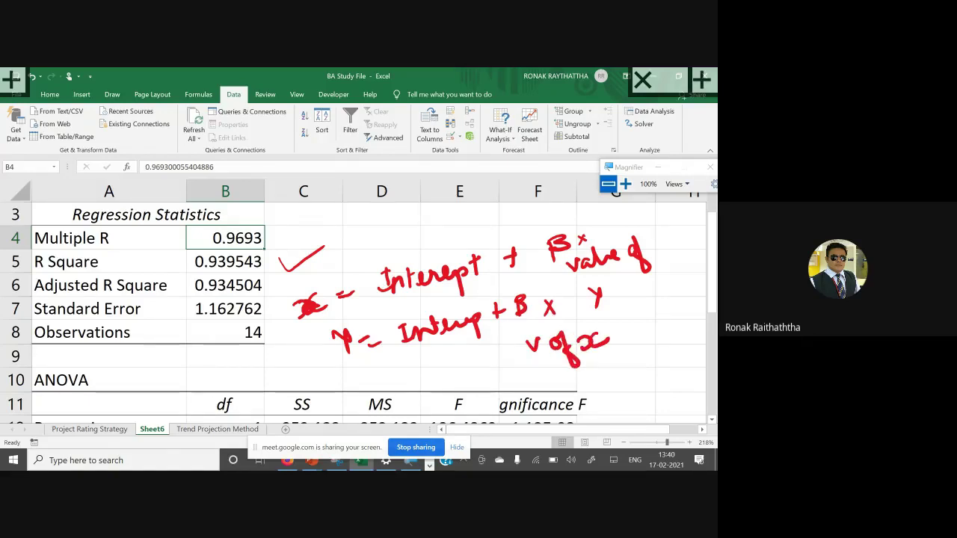
# - Strike through the first draft and circle β in the equation
pyautogui.moveTo(381, 290); pyautogui.dragTo(594, 236)
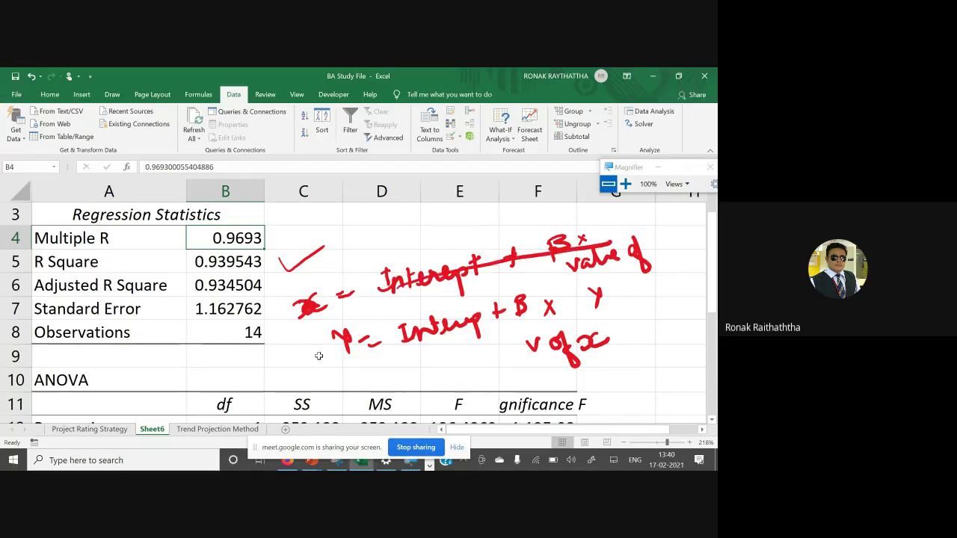
pyautogui.scroll(-1, 320, 356)
pyautogui.scroll(1, 321, 353)
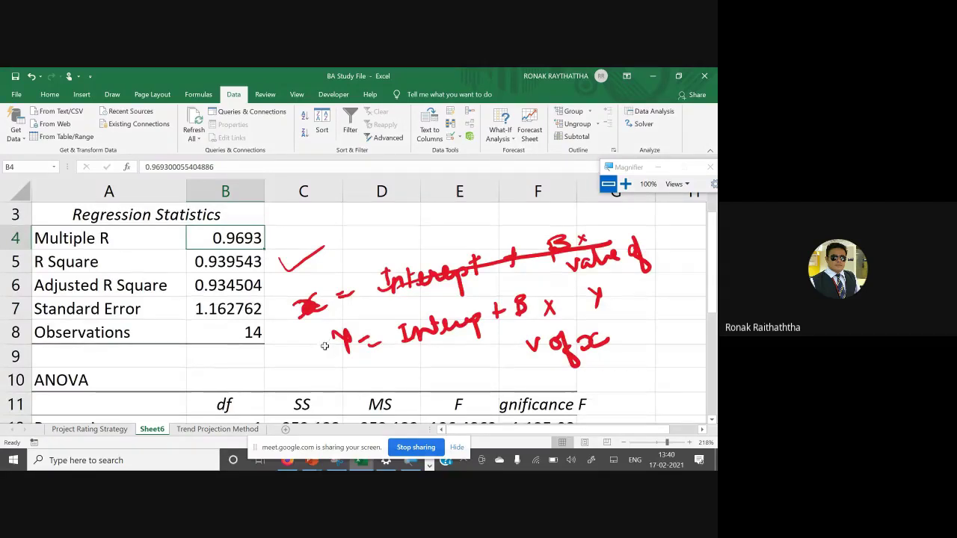
pyautogui.moveTo(520, 281); pyautogui.dragTo(516, 289)
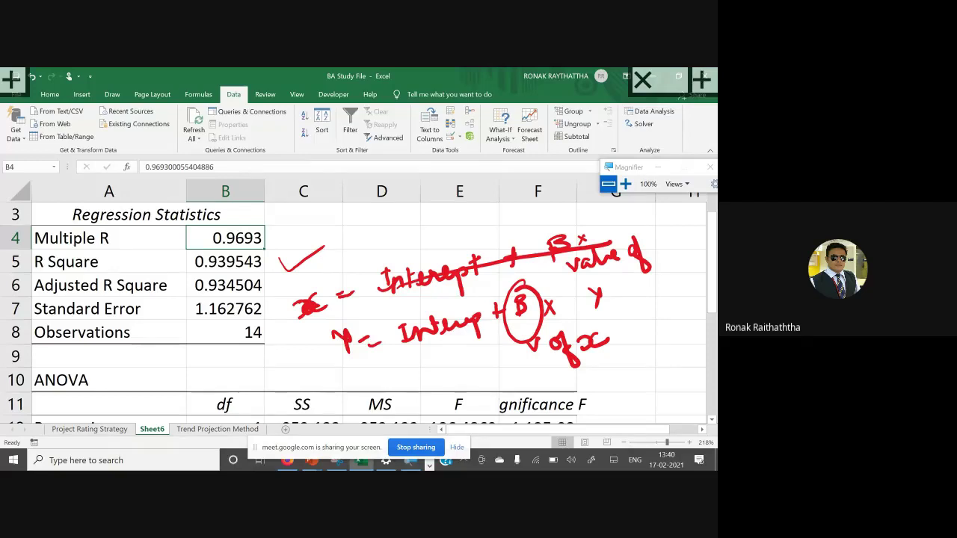
pyautogui.press('Escape')
# - Tick the Intercept 12.37143 and circle the Time coefficient 1.052747 in red
pyautogui.scroll(-1, 212, 385)
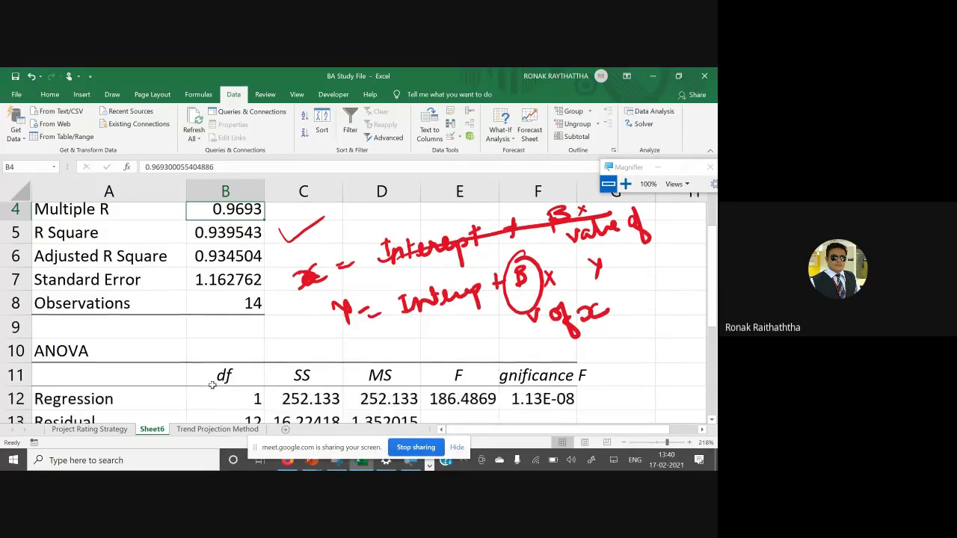
pyautogui.scroll(-2, 195, 367)
pyautogui.moveTo(147, 328); pyautogui.dragTo(208, 315)
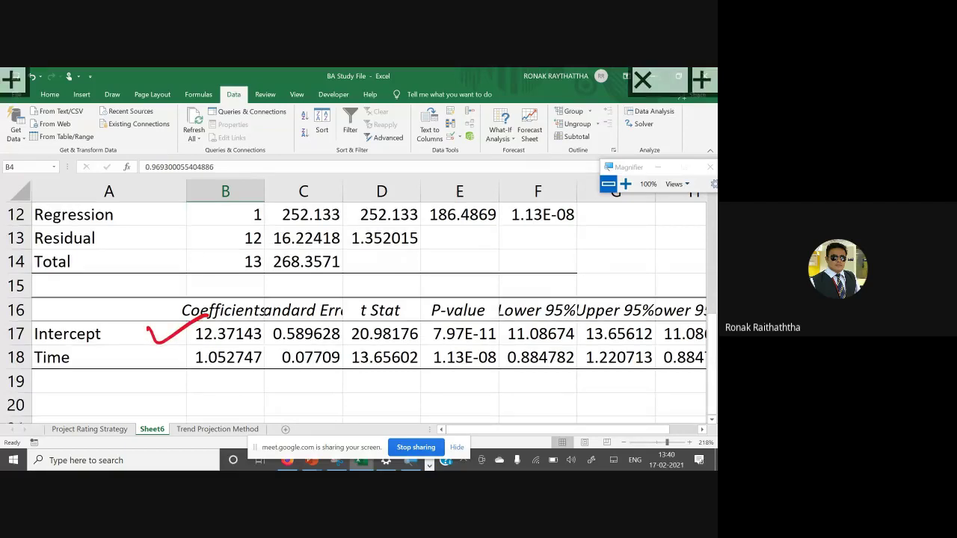
pyautogui.moveTo(271, 346); pyautogui.dragTo(254, 344)
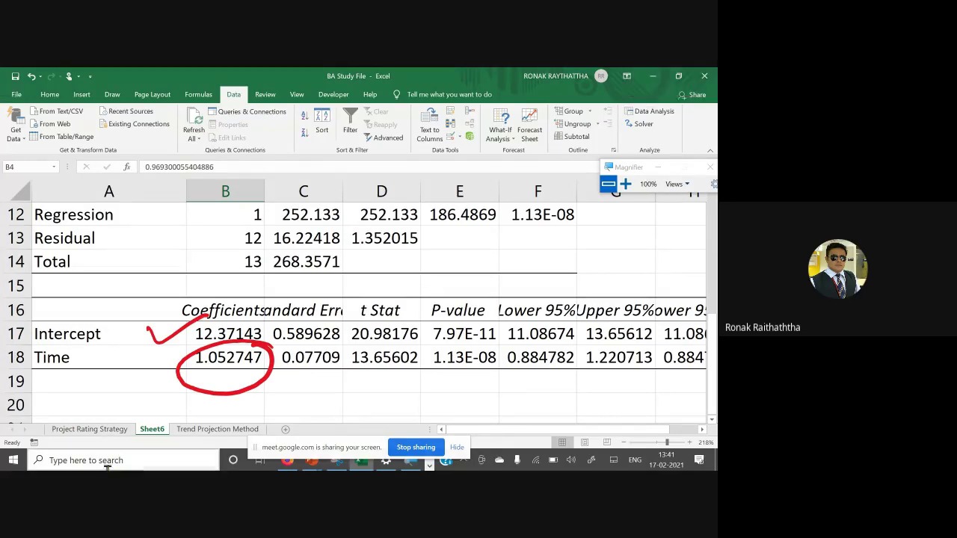
# - Flip through the Project Rating Strategy and Trend Projection Method sheets, then return to Sheet6
pyautogui.click(116, 432)
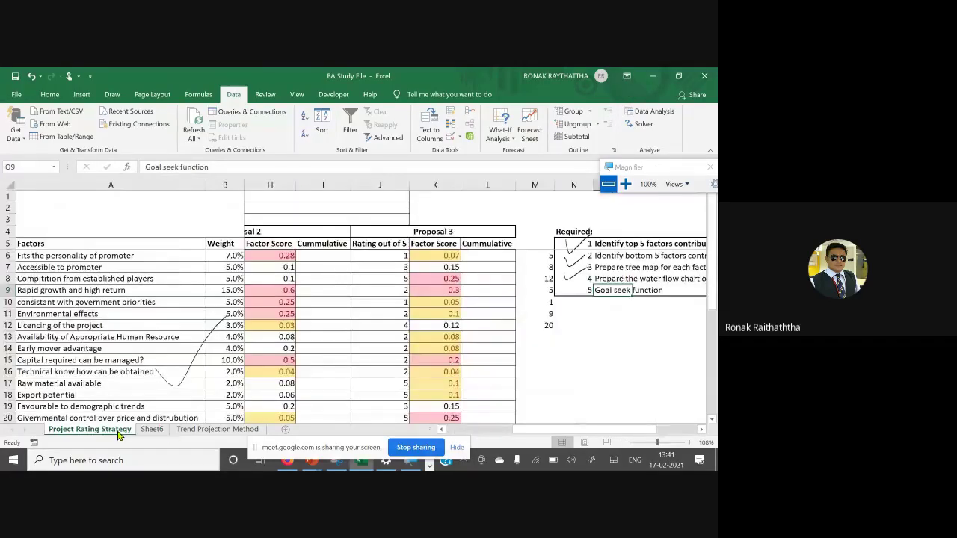
pyautogui.click(202, 429)
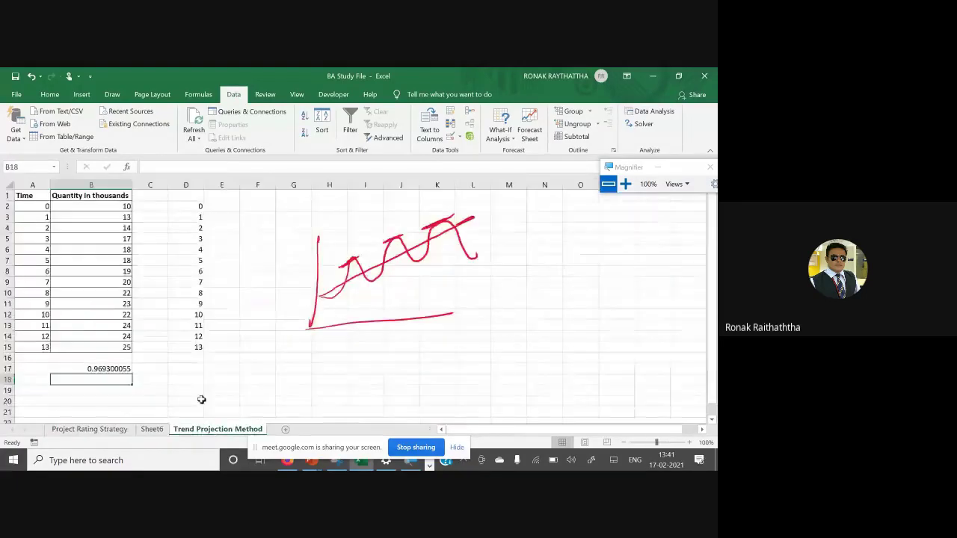
pyautogui.click(156, 428)
pyautogui.scroll(-1, 141, 382)
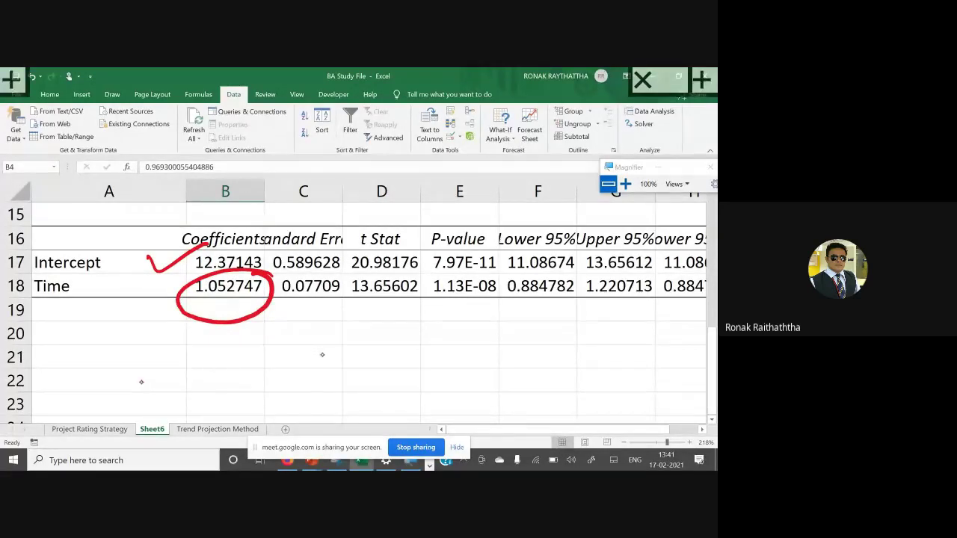
# - Write 12.37 + below the coefficients table and tick the Time coefficient
pyautogui.moveTo(320, 348)
pyautogui.mouseDown()
pyautogui.moveTo(318, 369)
pyautogui.moveTo(374, 352)
pyautogui.moveTo(369, 364)
pyautogui.mouseUp()
pyautogui.click(352, 360)
pyautogui.moveTo(378, 342)
pyautogui.mouseDown()
pyautogui.moveTo(394, 357)
pyautogui.moveTo(385, 362)
pyautogui.mouseUp()
pyautogui.moveTo(432, 332); pyautogui.dragTo(428, 350)
pyautogui.moveTo(422, 345); pyautogui.dragTo(443, 337)
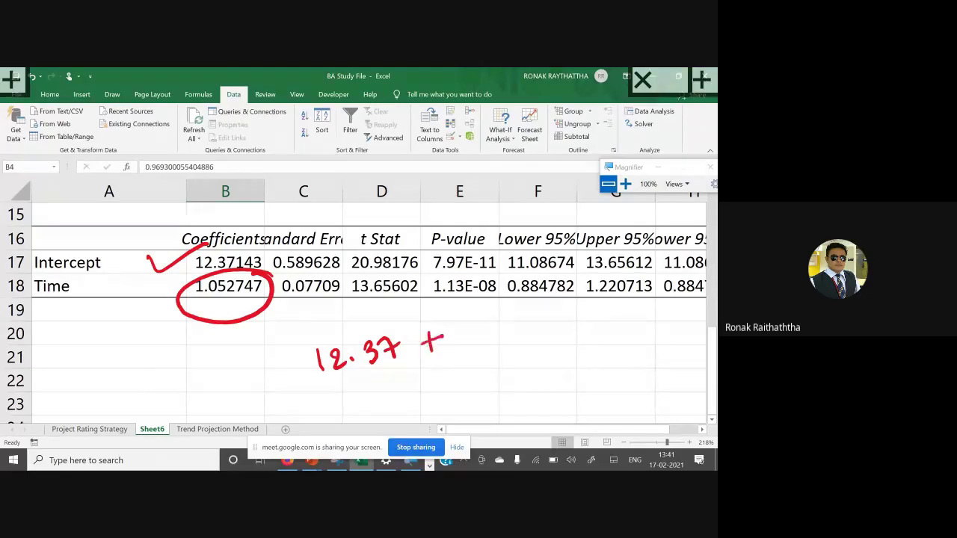
pyautogui.moveTo(135, 327)
pyautogui.mouseDown()
pyautogui.moveTo(146, 348)
pyautogui.moveTo(200, 302)
pyautogui.mouseUp()
# - Complete the equation with 1.05 × 13, circle 13, and box the whole equation
pyautogui.click(481, 340)
pyautogui.moveTo(469, 326)
pyautogui.mouseDown()
pyautogui.moveTo(470, 346)
pyautogui.moveTo(495, 328)
pyautogui.moveTo(511, 338)
pyautogui.moveTo(551, 335)
pyautogui.moveTo(536, 336)
pyautogui.mouseUp()
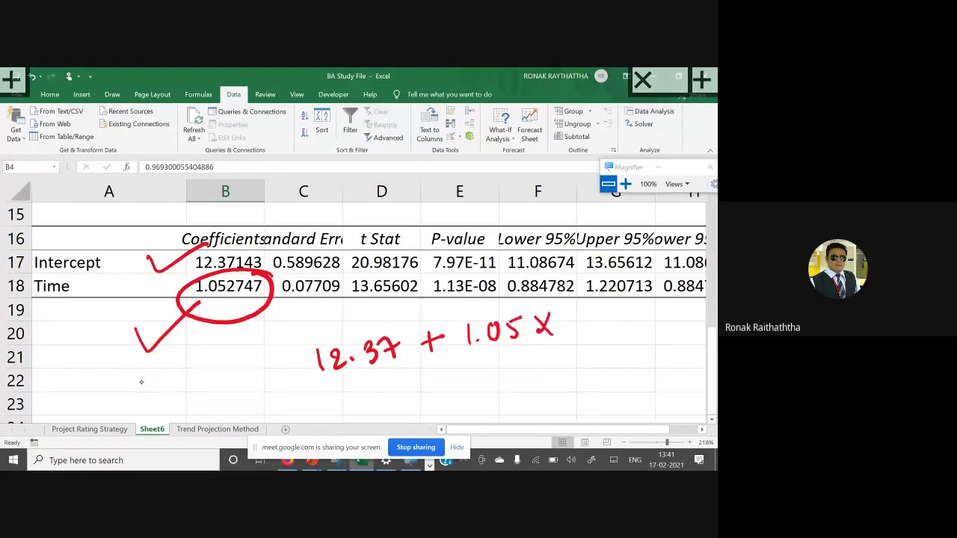
pyautogui.moveTo(169, 376)
pyautogui.mouseDown()
pyautogui.moveTo(175, 394)
pyautogui.moveTo(192, 384)
pyautogui.moveTo(180, 394)
pyautogui.mouseUp()
pyautogui.moveTo(186, 356)
pyautogui.mouseDown()
pyautogui.moveTo(163, 373)
pyautogui.moveTo(188, 354)
pyautogui.mouseUp()
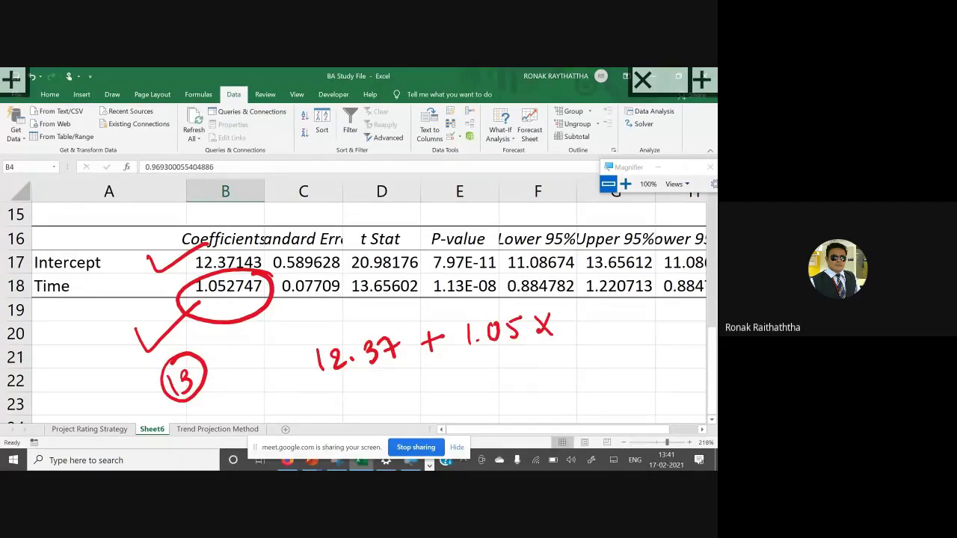
pyautogui.moveTo(563, 312)
pyautogui.mouseDown()
pyautogui.moveTo(565, 330)
pyautogui.moveTo(580, 321)
pyautogui.moveTo(574, 331)
pyautogui.mouseUp()
pyautogui.moveTo(291, 347)
pyautogui.mouseDown()
pyautogui.moveTo(305, 395)
pyautogui.moveTo(345, 329)
pyautogui.moveTo(598, 283)
pyautogui.mouseUp()
pyautogui.moveTo(598, 282)
pyautogui.mouseDown()
pyautogui.moveTo(606, 349)
pyautogui.moveTo(315, 401)
pyautogui.mouseUp()
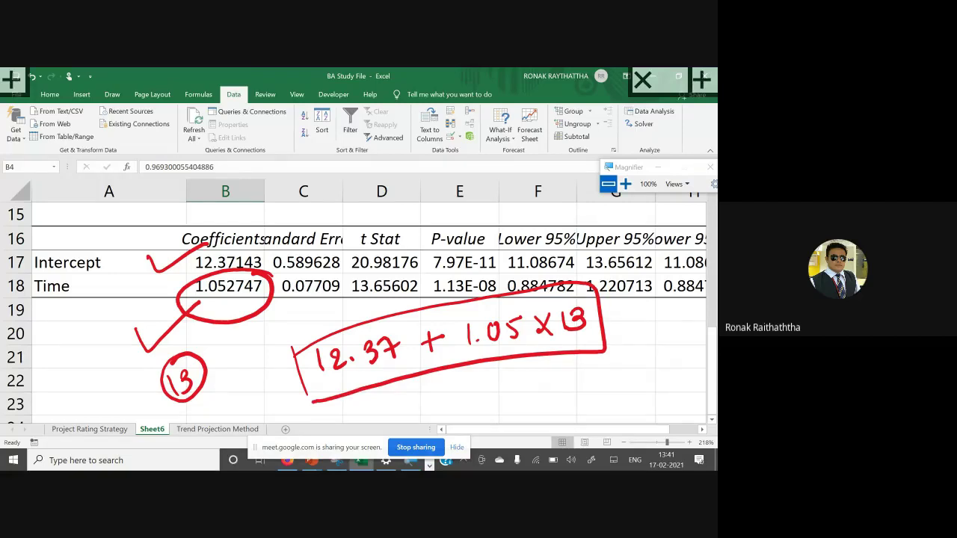
pyautogui.moveTo(564, 341); pyautogui.dragTo(598, 340)
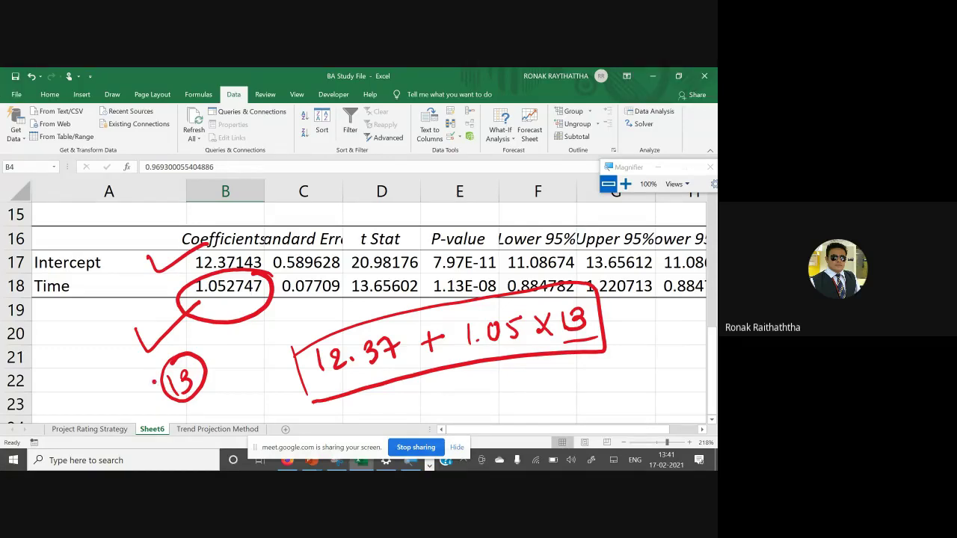
pyautogui.scroll(3, 166, 300)
# - Select the Significance F value 1.13E-08 in F12 and write 1.13/10⁸ beside it
pyautogui.scroll(1, 165, 300)
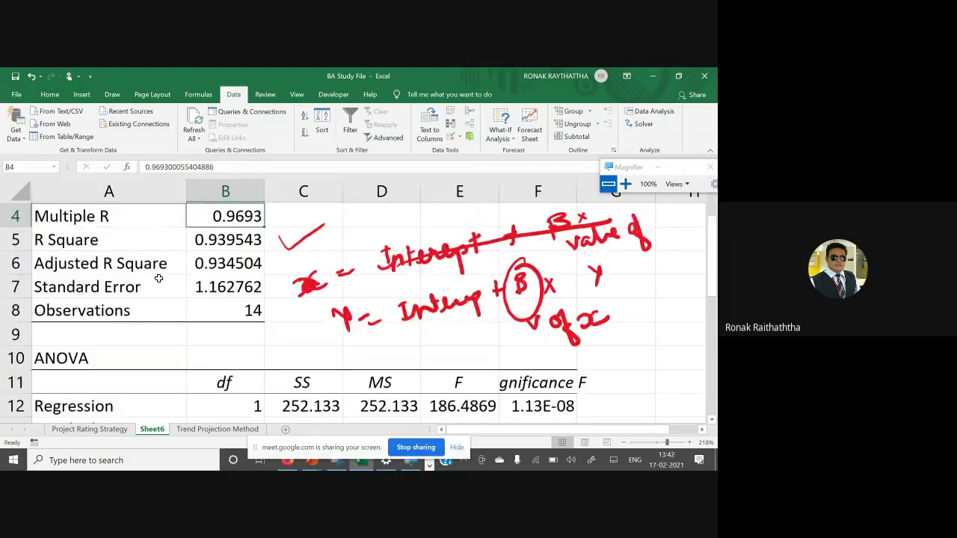
pyautogui.scroll(-2, 166, 300)
pyautogui.click(570, 290)
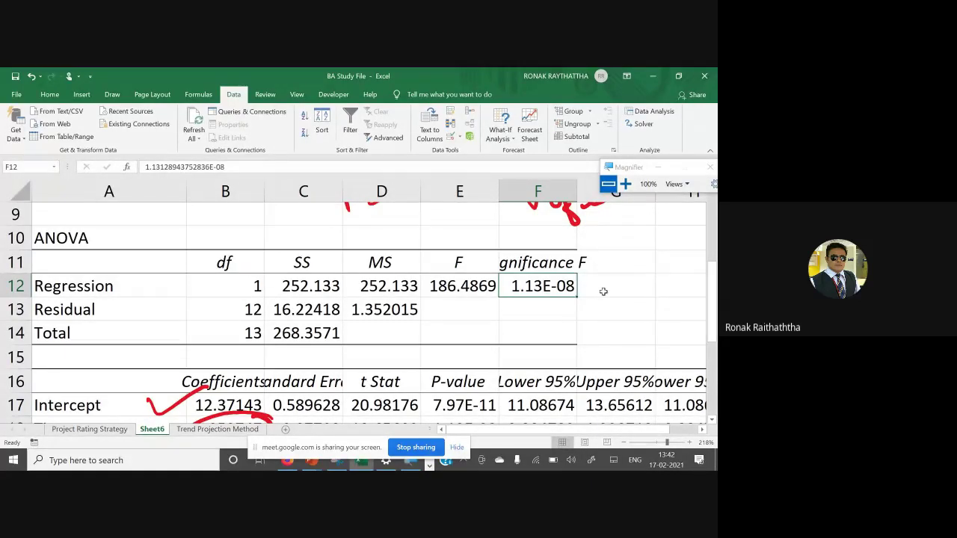
pyautogui.moveTo(620, 275)
pyautogui.mouseDown()
pyautogui.moveTo(618, 289)
pyautogui.moveTo(632, 289)
pyautogui.mouseUp()
pyautogui.click(625, 289)
pyautogui.moveTo(642, 276)
pyautogui.mouseDown()
pyautogui.moveTo(648, 268)
pyautogui.moveTo(642, 291)
pyautogui.moveTo(664, 299)
pyautogui.moveTo(622, 340)
pyautogui.moveTo(653, 308)
pyautogui.mouseUp()
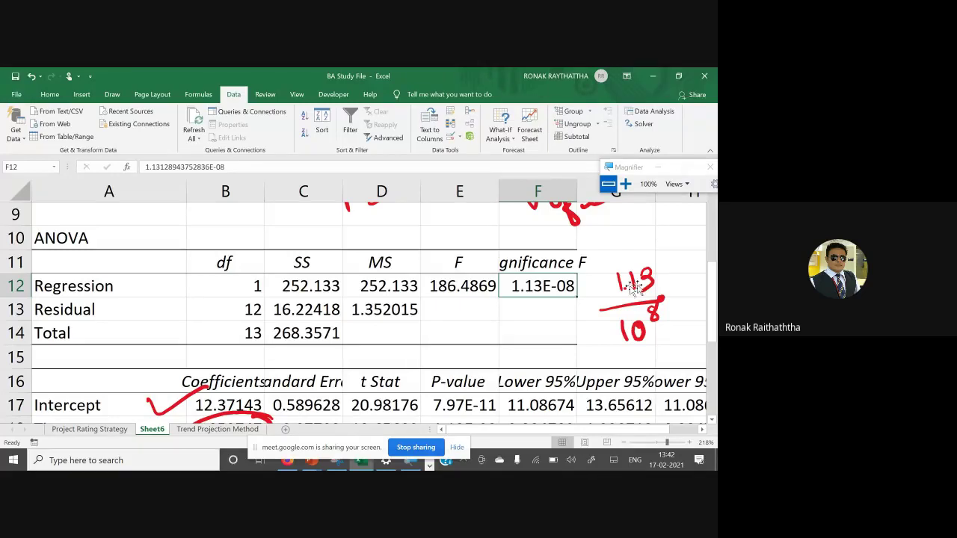
# - Format F12 as Number and add decimal places so it reads 0.0000000
pyautogui.click(50, 94)
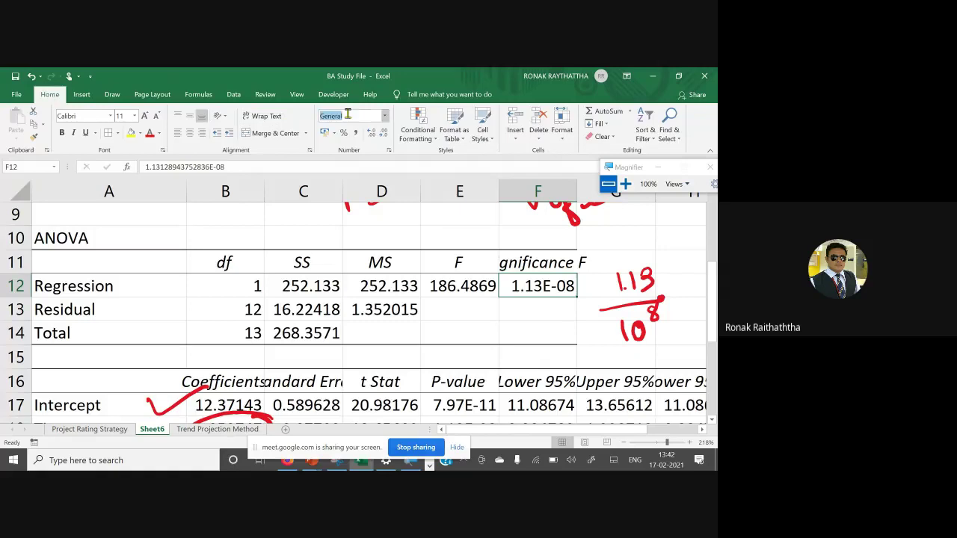
pyautogui.press('Down')
pyautogui.press('Return')
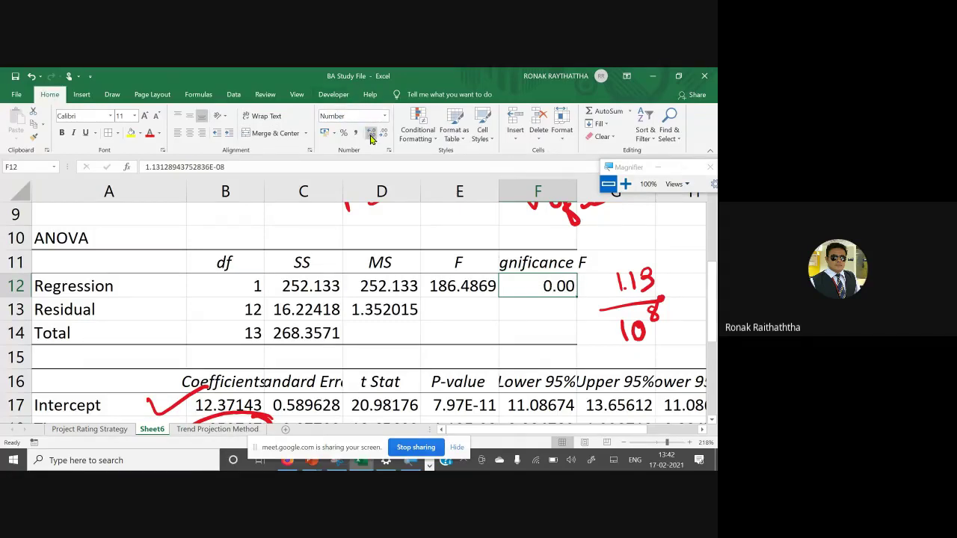
pyautogui.click(371, 134)
pyautogui.click(371, 134)
pyautogui.click(372, 133)
pyautogui.click(371, 133)
pyautogui.click(371, 134)
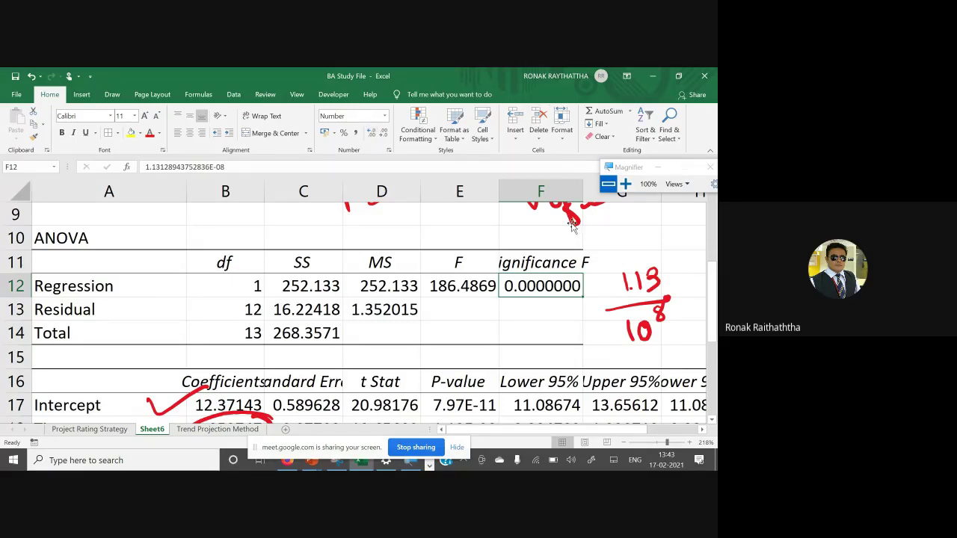
pyautogui.scroll(-1, 556, 242)
pyautogui.scroll(-3, 557, 242)
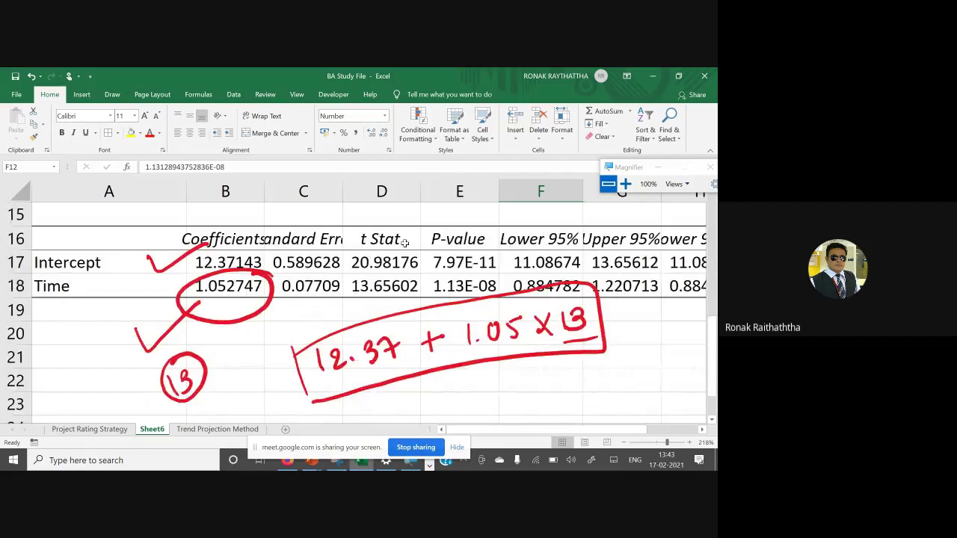
# - Select the P-values in E17:E18 and write 7.97/10¹¹ under the boxed equation
pyautogui.moveTo(452, 267); pyautogui.dragTo(459, 277)
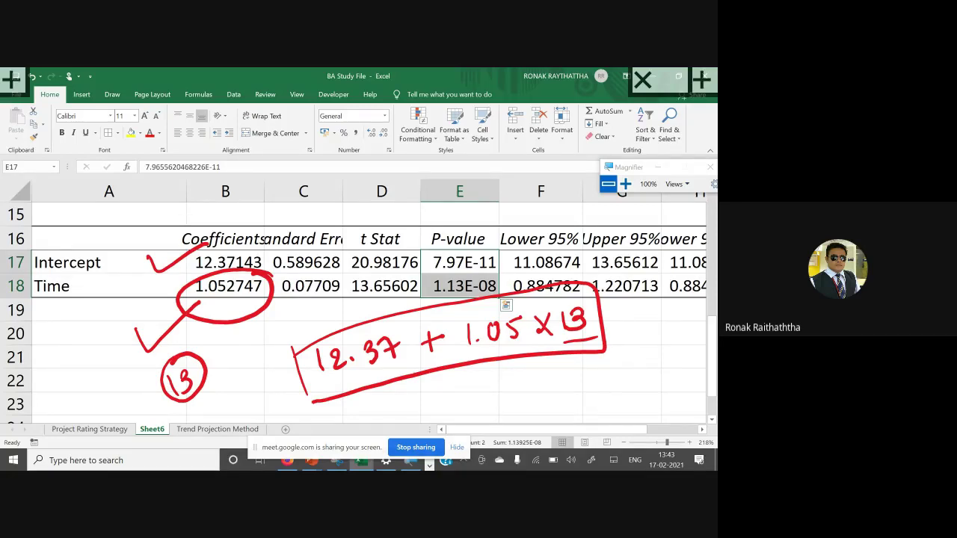
pyautogui.moveTo(556, 372)
pyautogui.mouseDown()
pyautogui.moveTo(566, 390)
pyautogui.moveTo(613, 384)
pyautogui.mouseUp()
pyautogui.click(574, 379)
pyautogui.moveTo(553, 403); pyautogui.dragTo(643, 380)
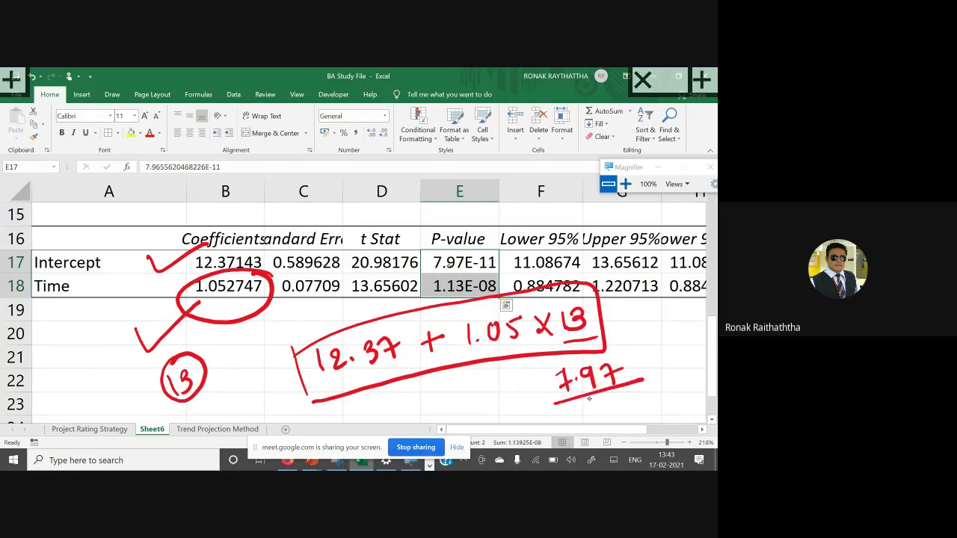
pyautogui.moveTo(588, 405); pyautogui.dragTo(587, 420)
pyautogui.moveTo(601, 403); pyautogui.dragTo(623, 396)
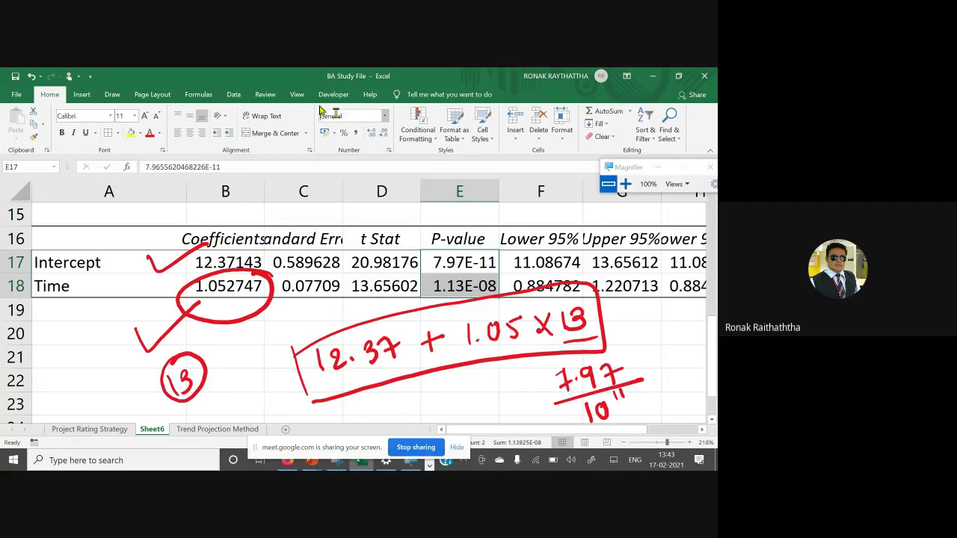
# - Apply Number format to E17:E18 and add two decimals so both P-values read 0.0000
pyautogui.click(322, 114)
pyautogui.write('Number')
pyautogui.press('Return')
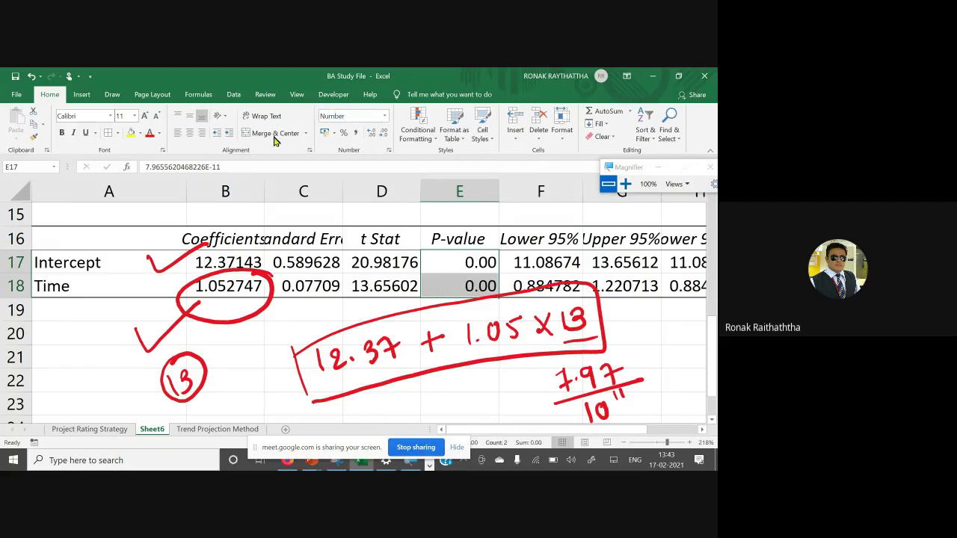
pyautogui.doubleClick(372, 135)
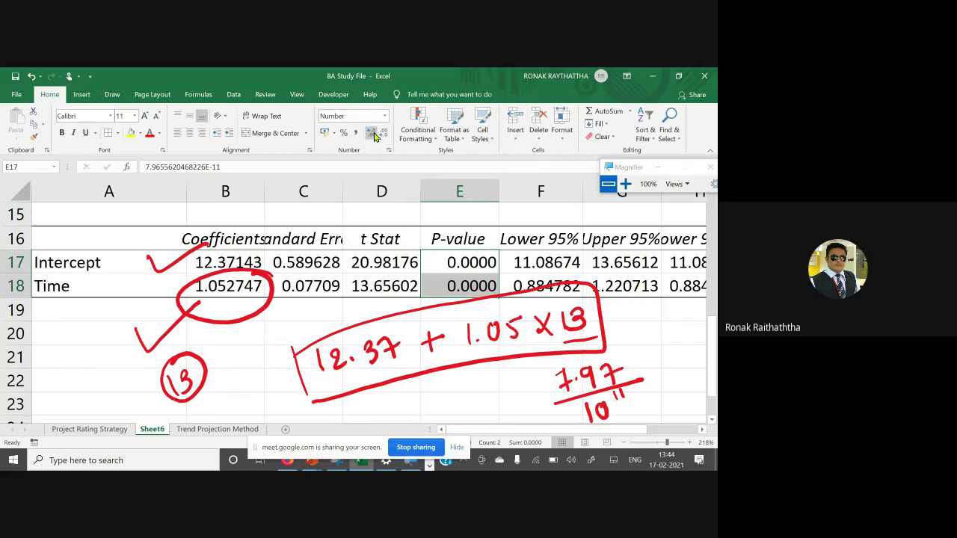
# - Move from the Project Rating Strategy and Sheet6 tabs to the Trend Projection Method sheet's Time and quantity data
pyautogui.scroll(1, 272, 221)
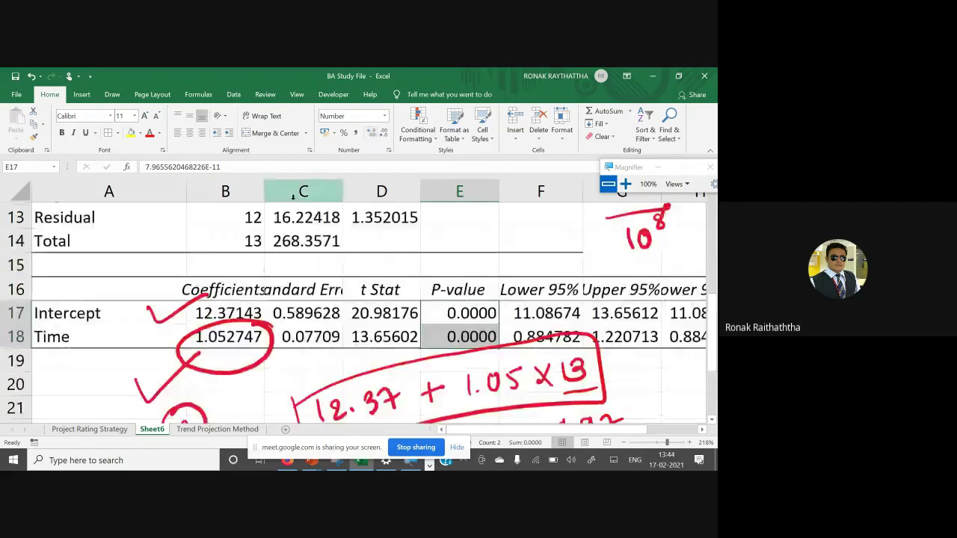
pyautogui.scroll(3, 272, 221)
pyautogui.scroll(-1, 272, 221)
pyautogui.scroll(-1, 272, 222)
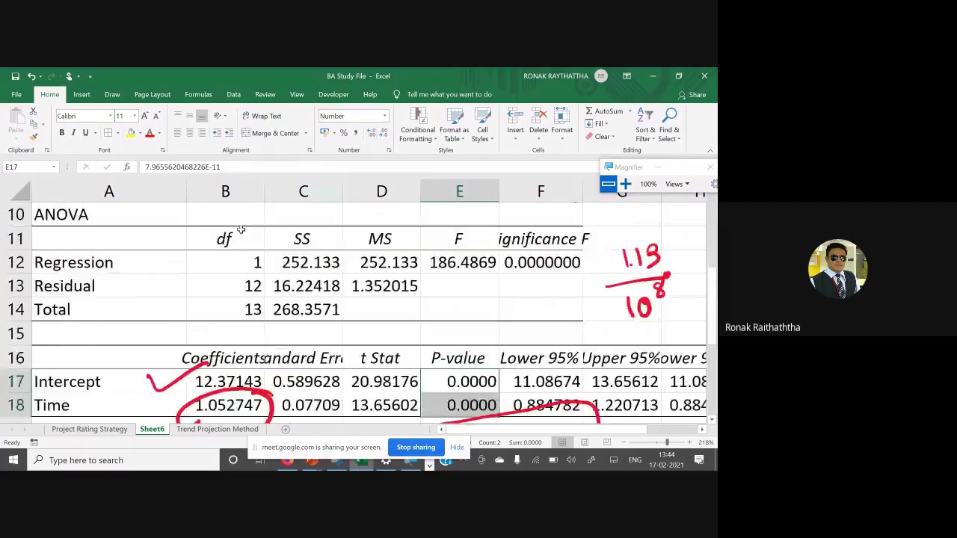
pyautogui.scroll(-2, 272, 221)
pyautogui.scroll(2, 240, 230)
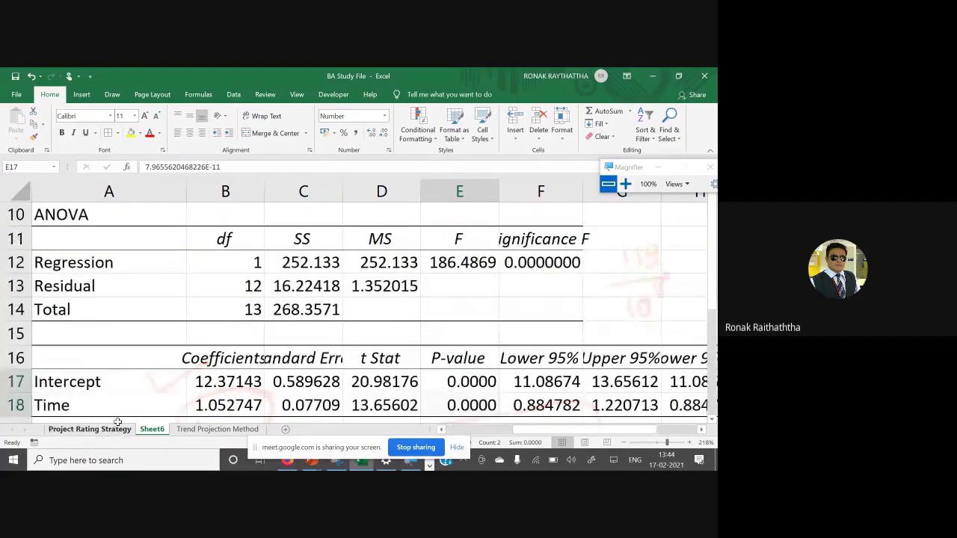
pyautogui.click(112, 429)
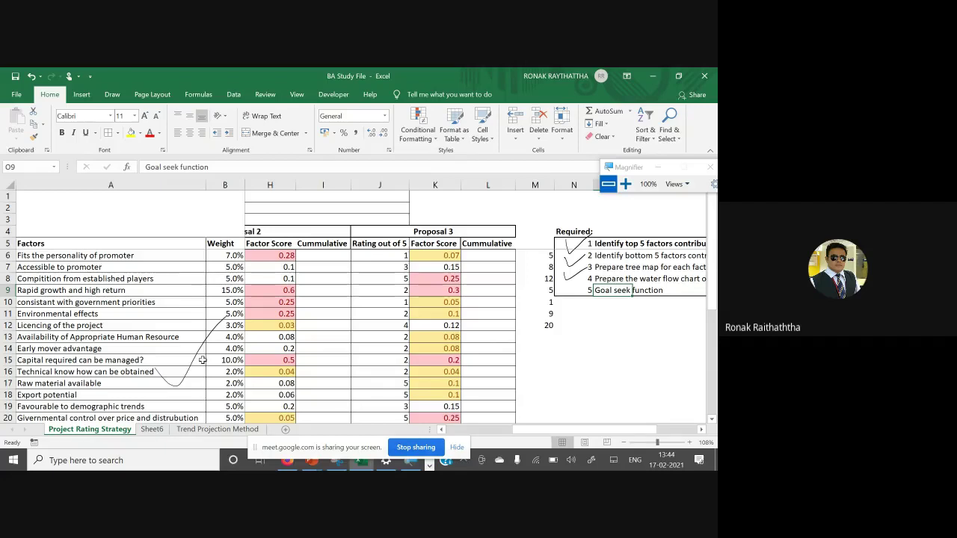
pyautogui.click(193, 430)
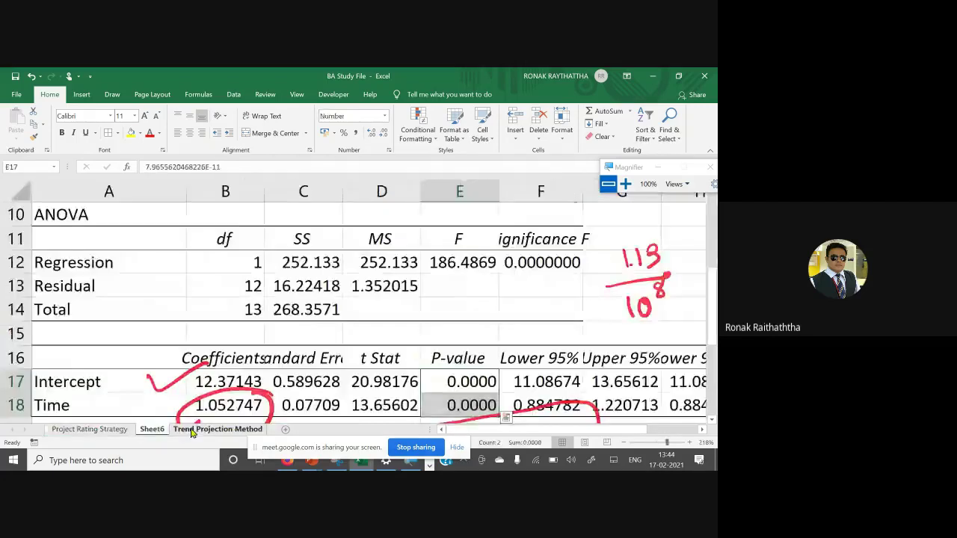
pyautogui.click(192, 432)
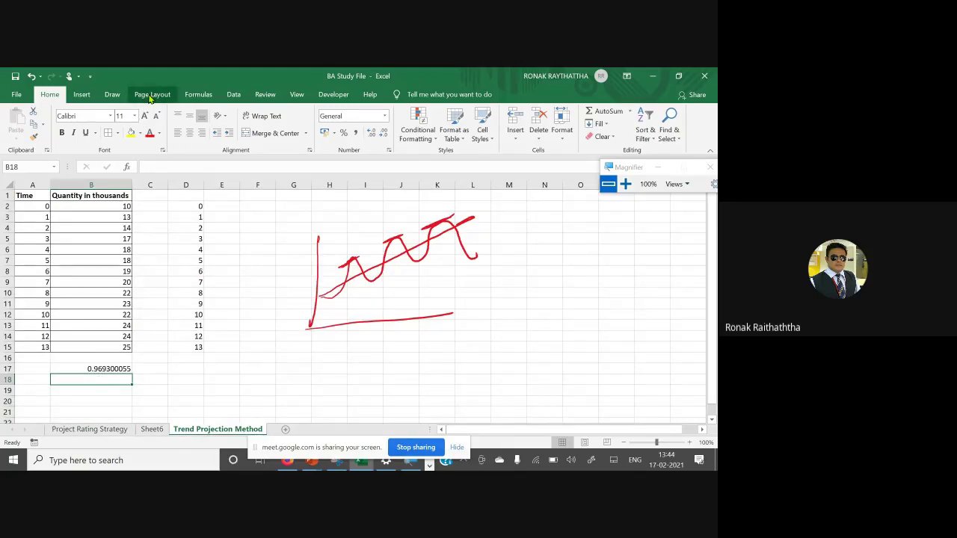
# - Glance at Sheet6's regression output, then return to the Trend Projection Method sheet
pyautogui.click(152, 430)
pyautogui.scroll(-3, 135, 349)
pyautogui.scroll(1, 136, 349)
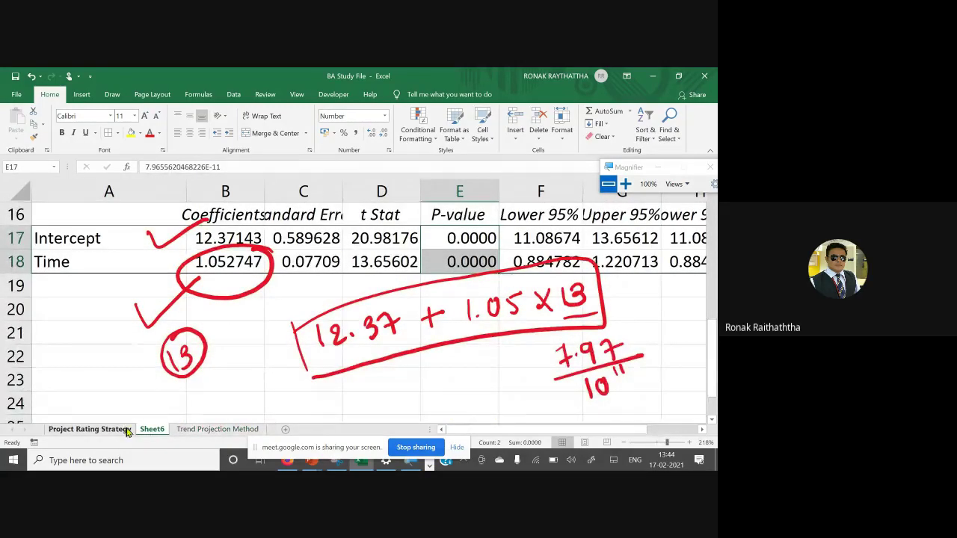
pyautogui.click(196, 431)
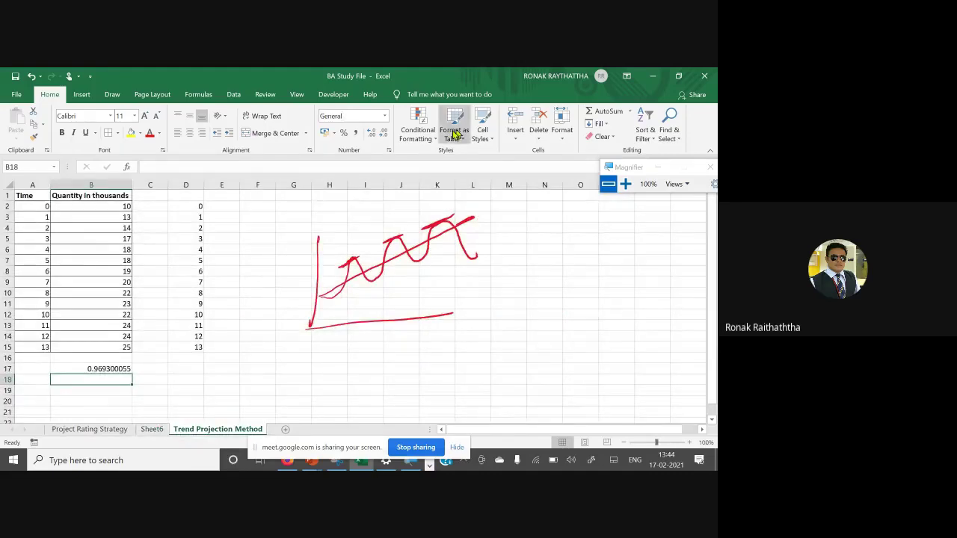
# - Enter =SLOPE(B2:B15,A2:A15) in B18, giving 1.052747253 below the 0.969300055 correlation
pyautogui.click(624, 185)
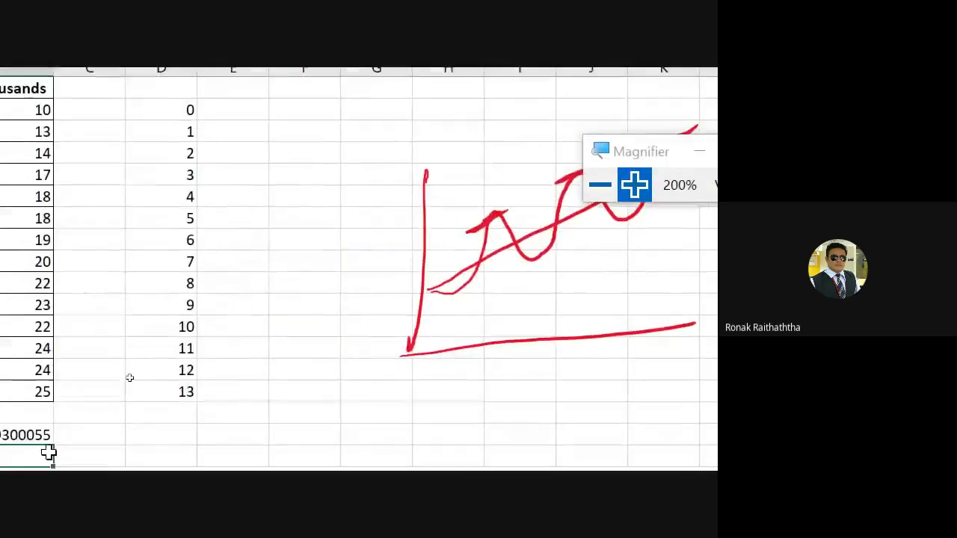
pyautogui.write('=')
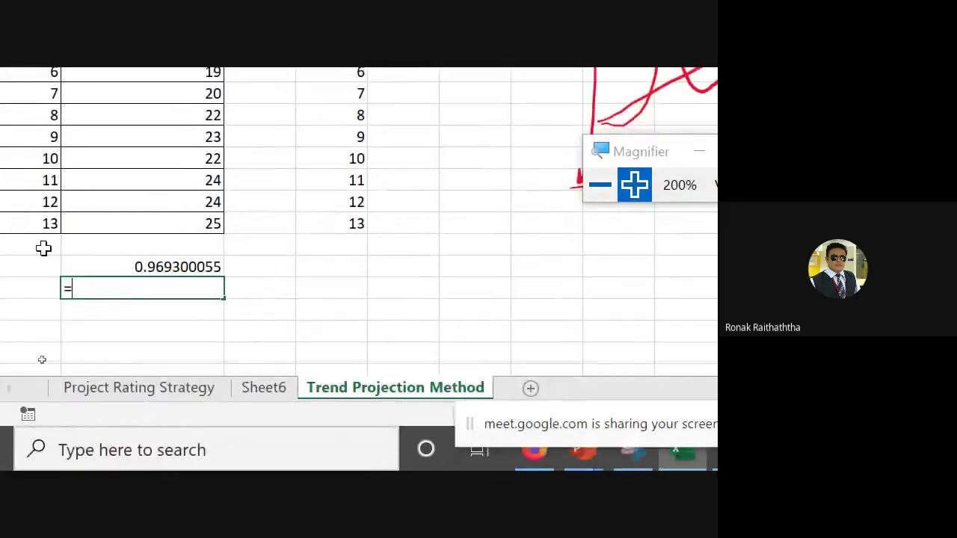
pyautogui.write('slope')
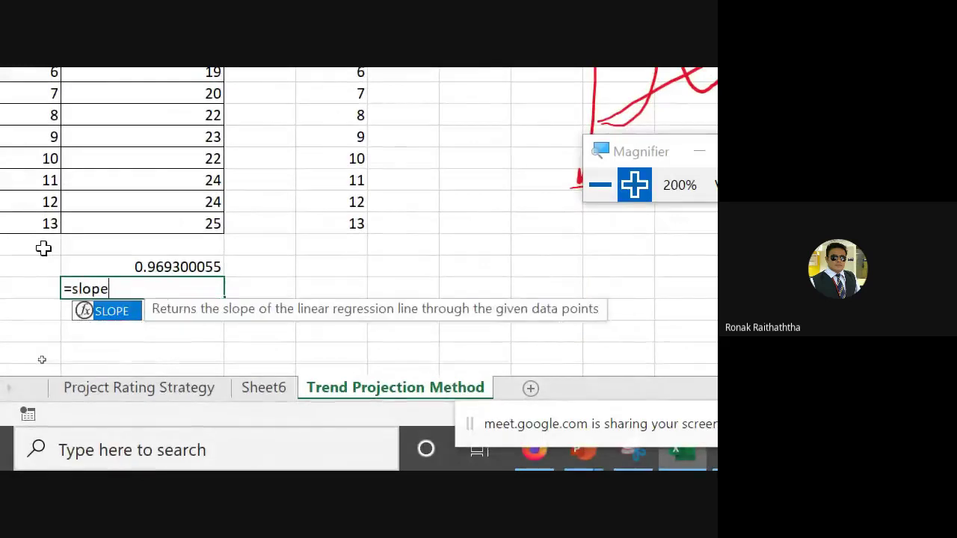
pyautogui.press('Tab')
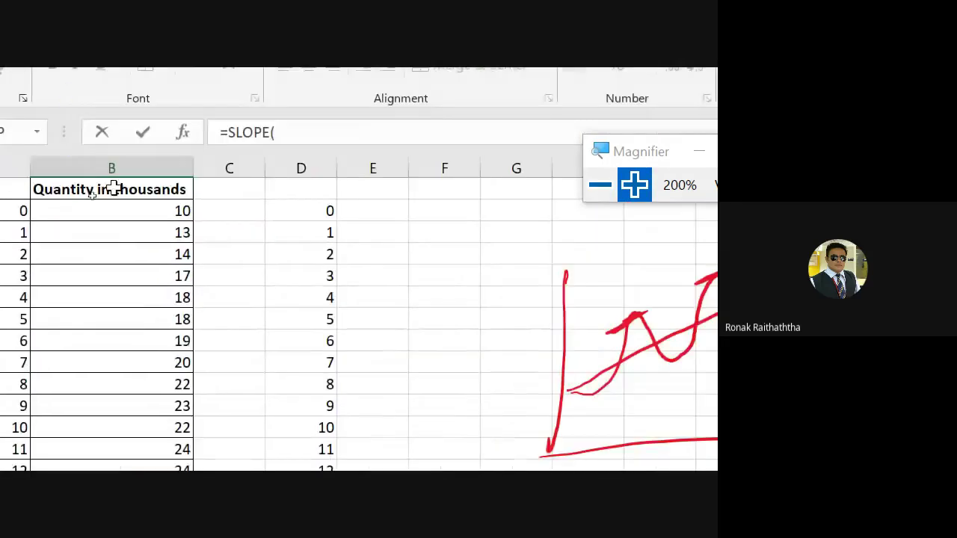
pyautogui.click(97, 195)
pyautogui.click(103, 212)
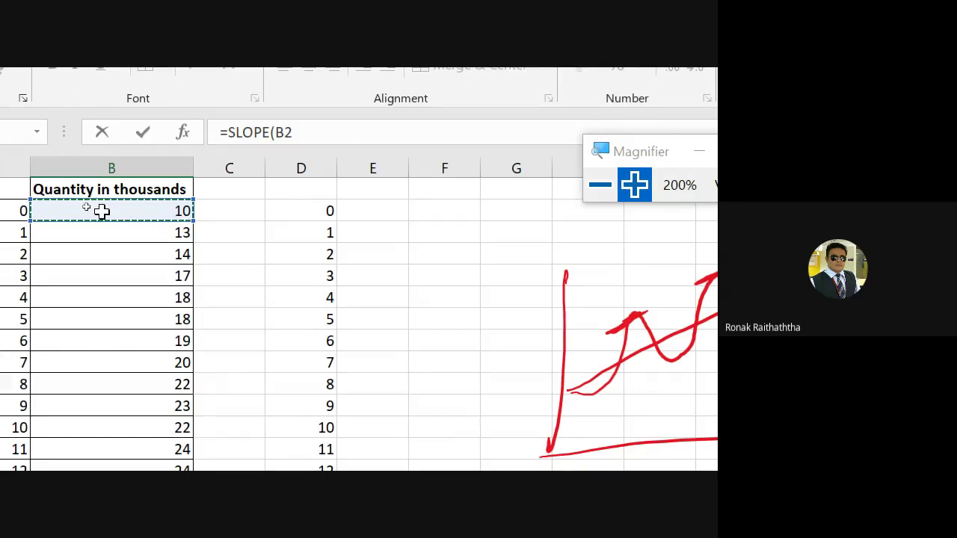
pyautogui.moveTo(101, 211); pyautogui.dragTo(86, 206)
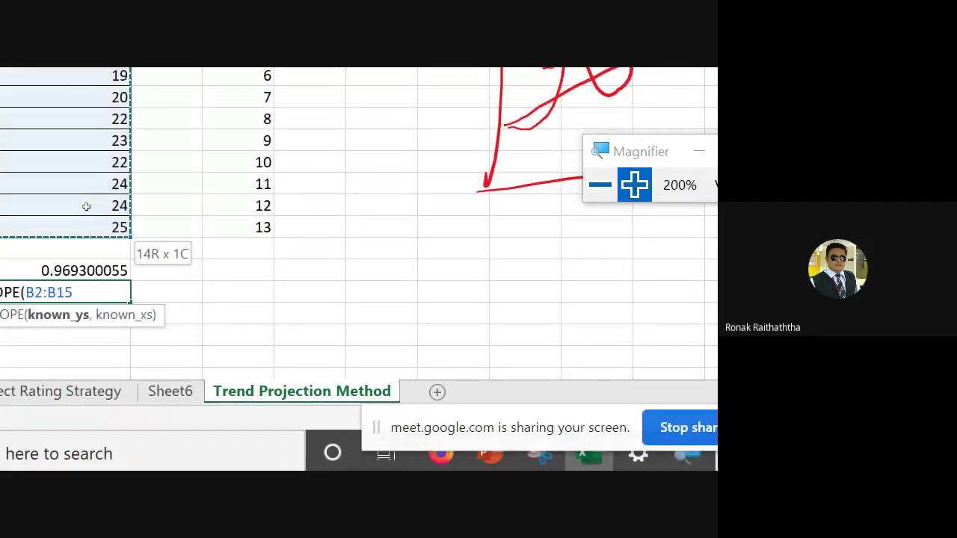
pyautogui.write(',')
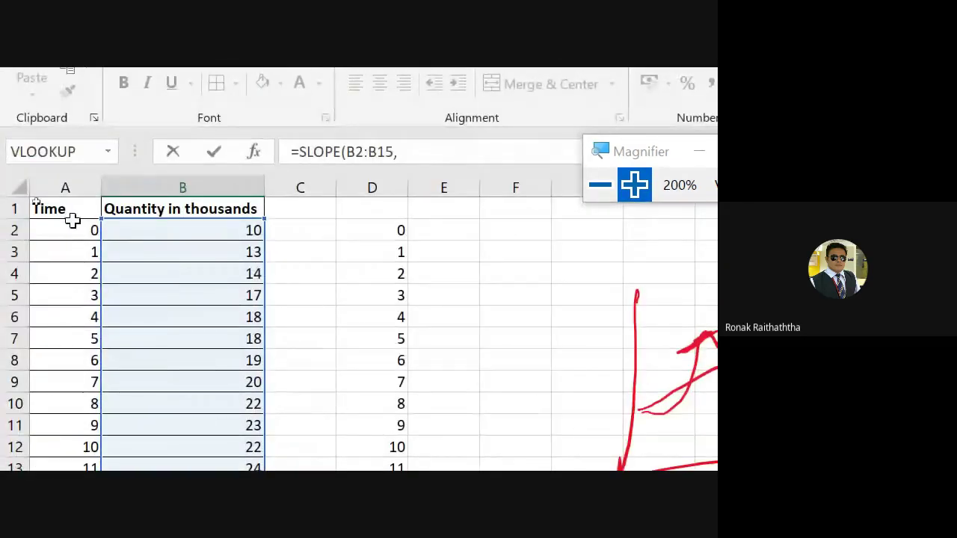
pyautogui.click(75, 229)
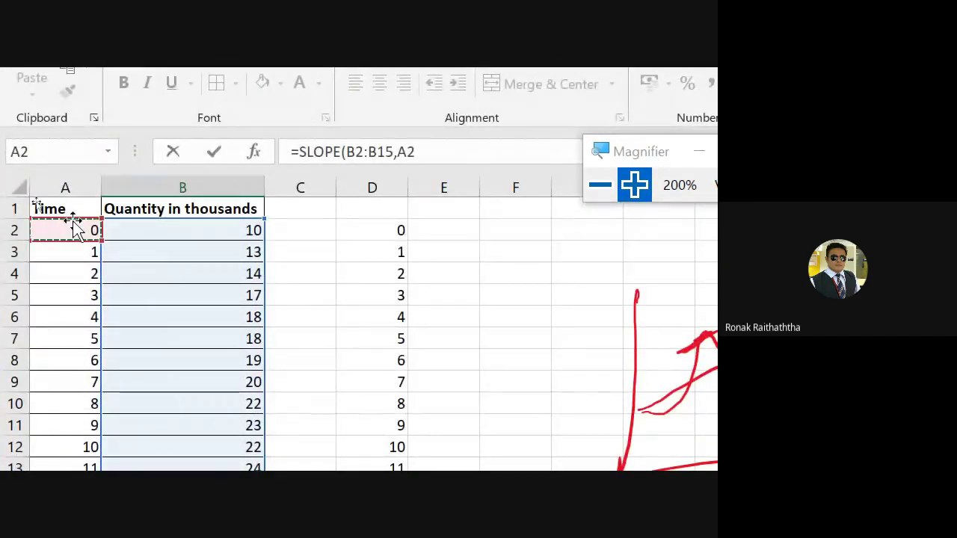
pyautogui.moveTo(75, 229); pyautogui.dragTo(36, 205)
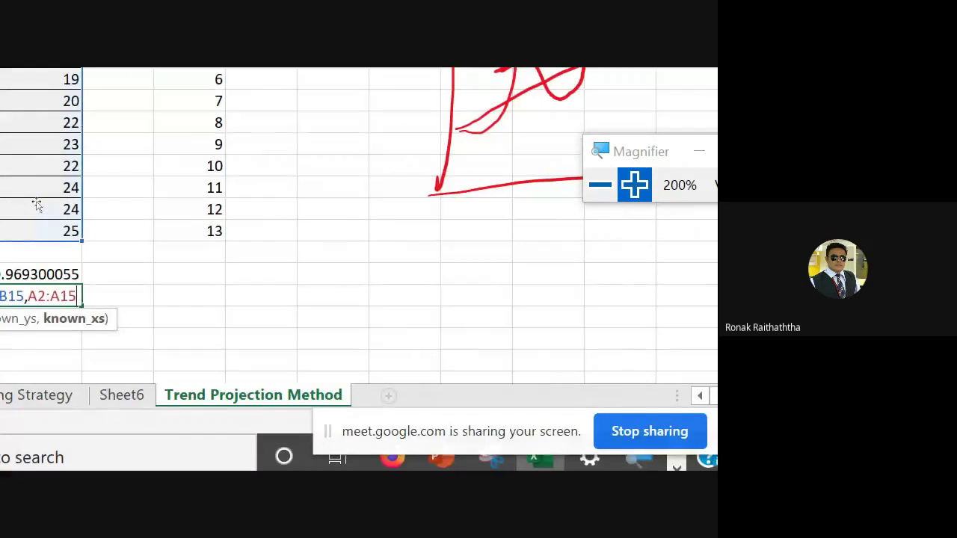
pyautogui.write(')')
pyautogui.click(34, 296)
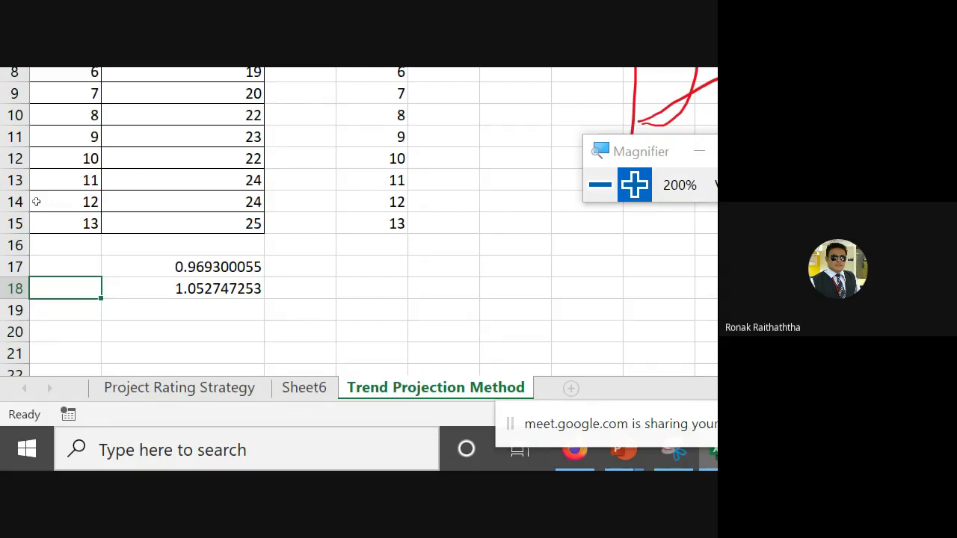
pyautogui.click(320, 398)
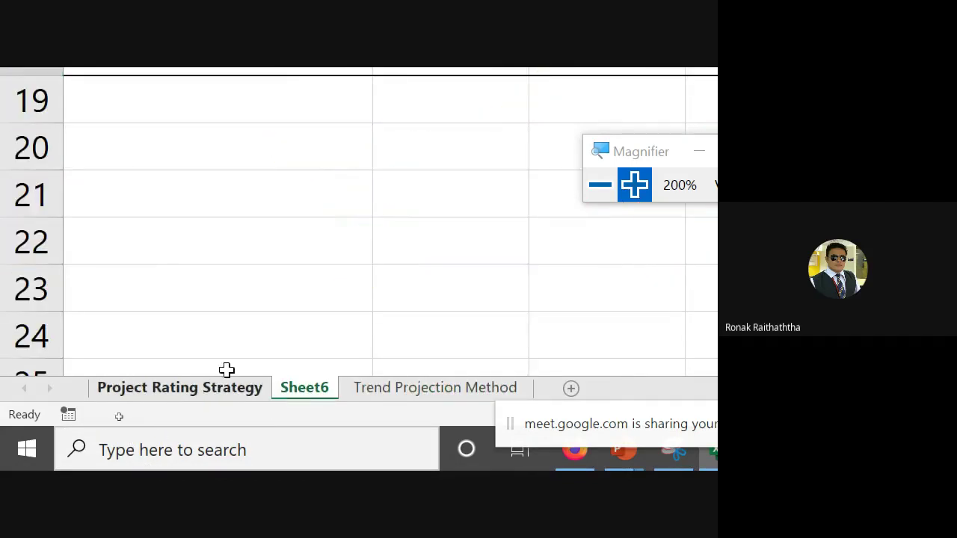
pyautogui.click(238, 396)
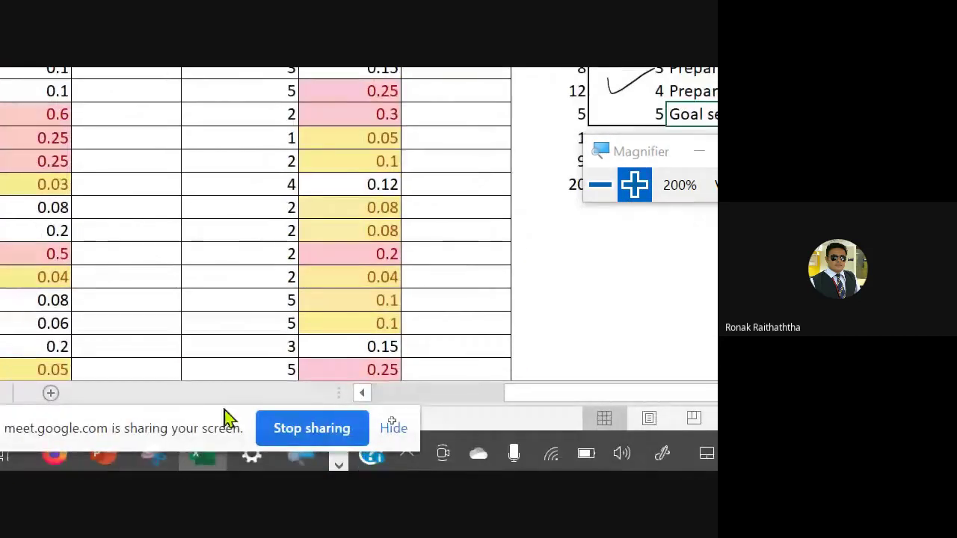
pyautogui.moveTo(190, 431); pyautogui.dragTo(256, 250)
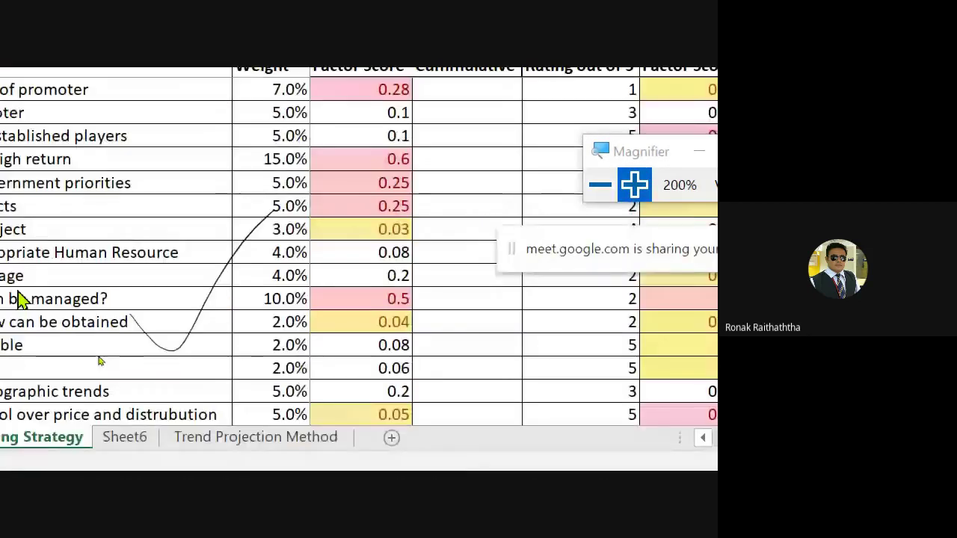
pyautogui.click(219, 441)
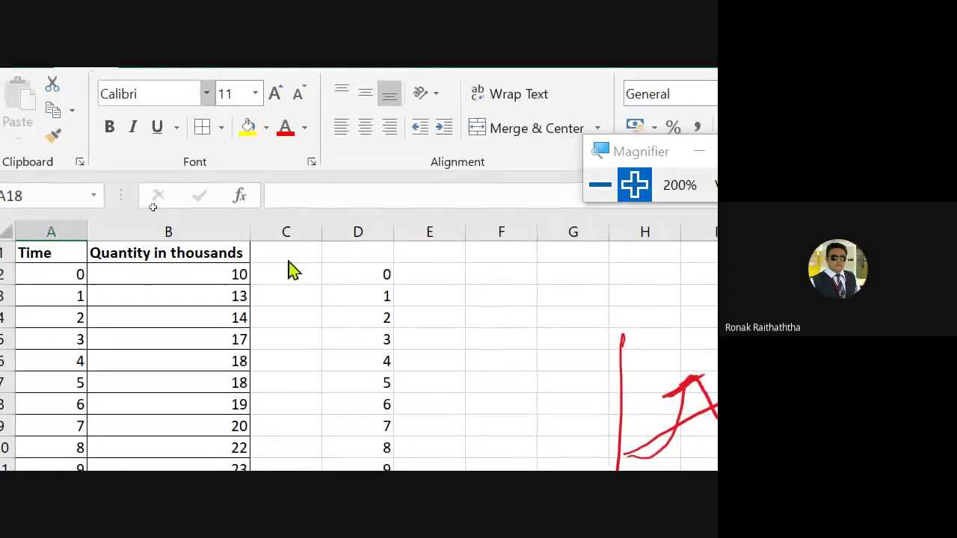
# - Reset the screen magnifier to 100%, select B16, and return to the regression output on Sheet6
pyautogui.scroll(-3, 309, 308)
pyautogui.scroll(-1, 314, 303)
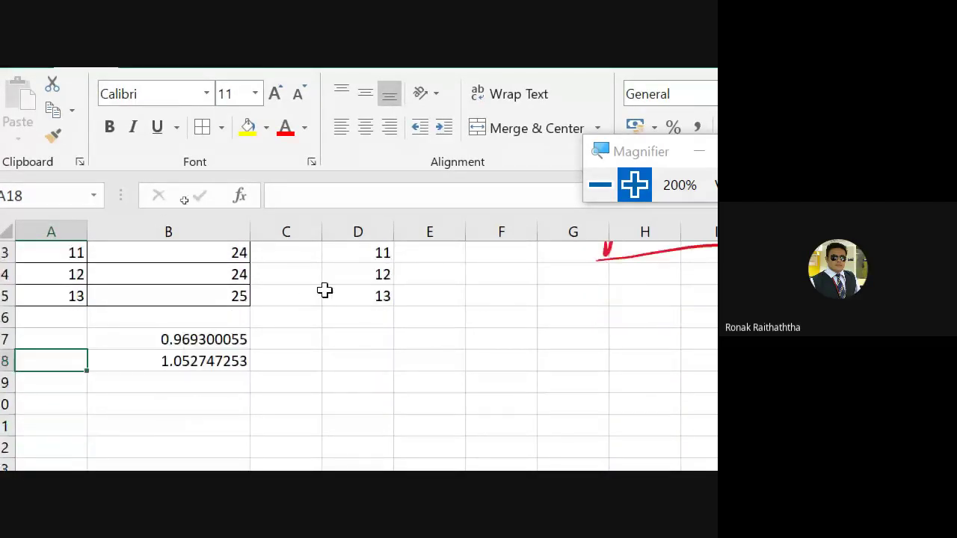
pyautogui.click(607, 191)
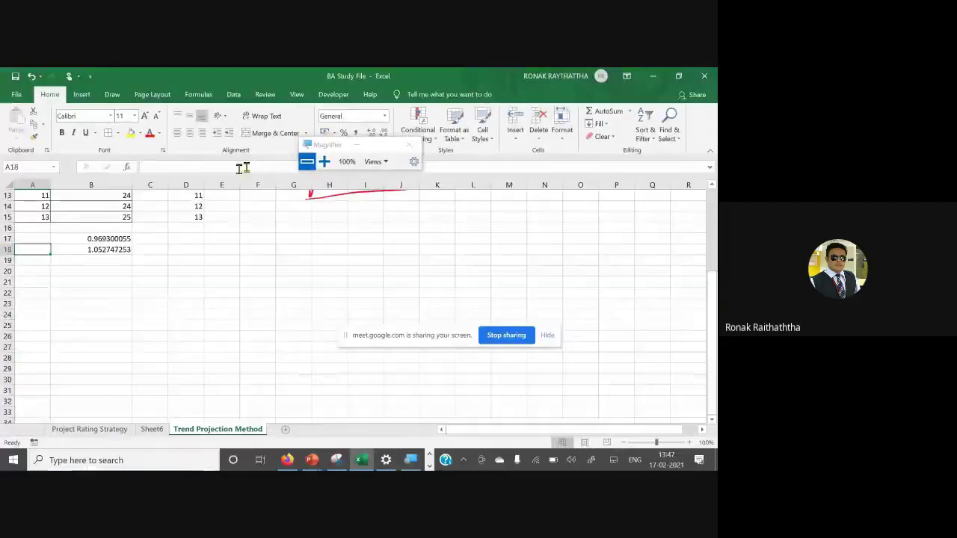
pyautogui.click(99, 230)
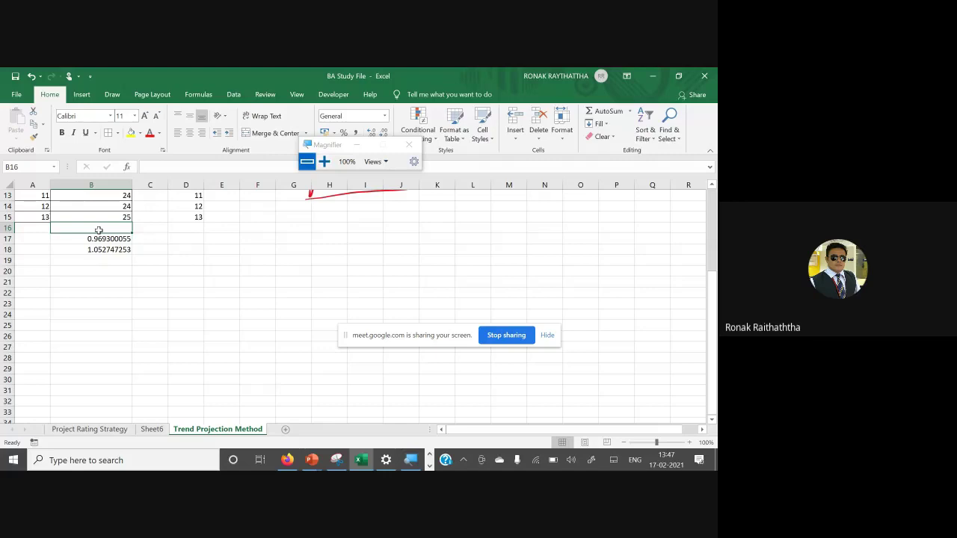
pyautogui.scroll(1, 69, 231)
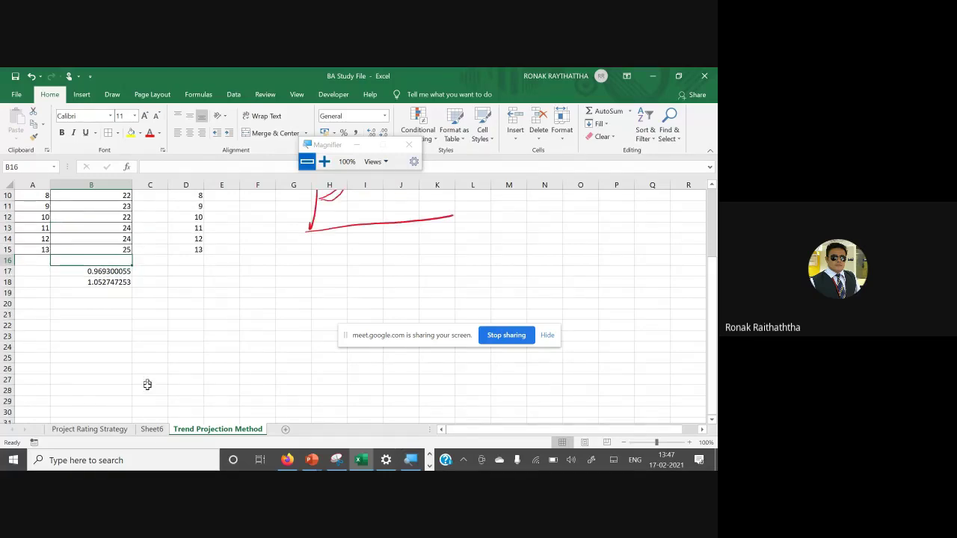
pyautogui.click(149, 429)
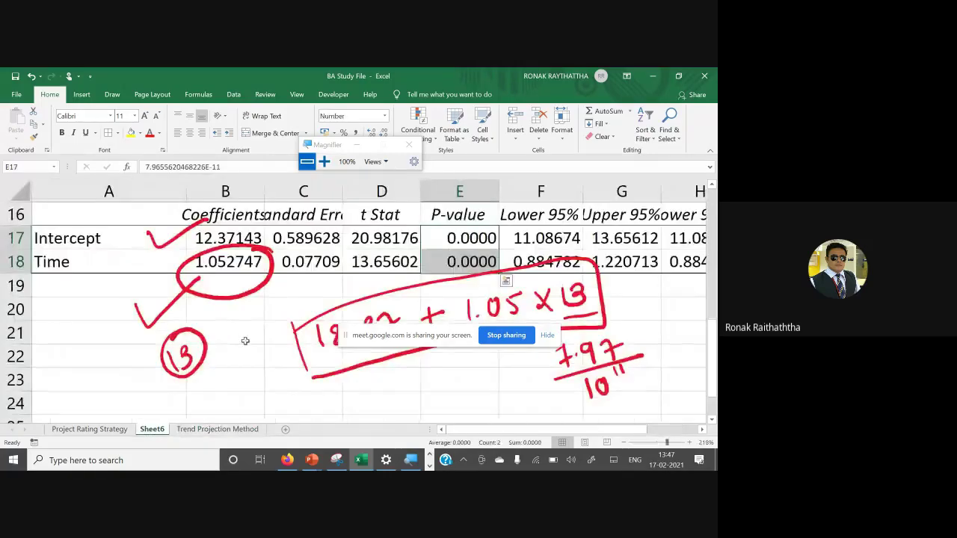
# - Add red ink checkmarks beside R Square and the regression statistics, and circle the 14 observations
pyautogui.scroll(2, 246, 341)
pyautogui.scroll(1, 245, 341)
pyautogui.scroll(1, 247, 333)
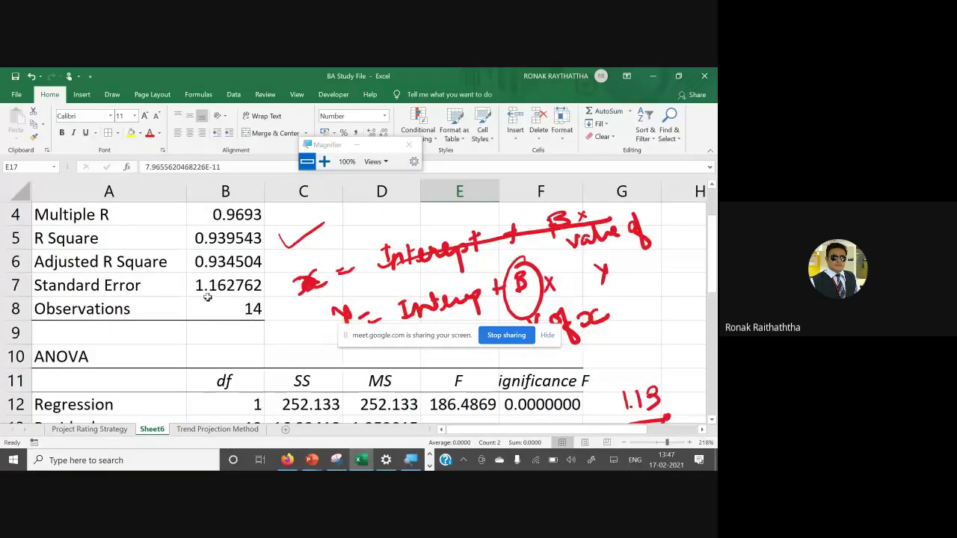
pyautogui.scroll(1, 198, 297)
pyautogui.scroll(1, 198, 296)
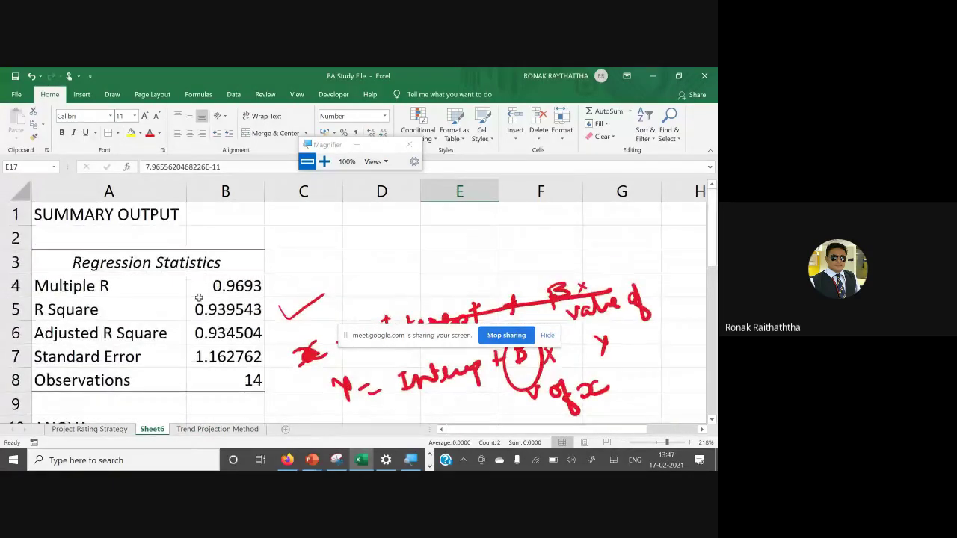
pyautogui.moveTo(278, 304); pyautogui.dragTo(332, 293)
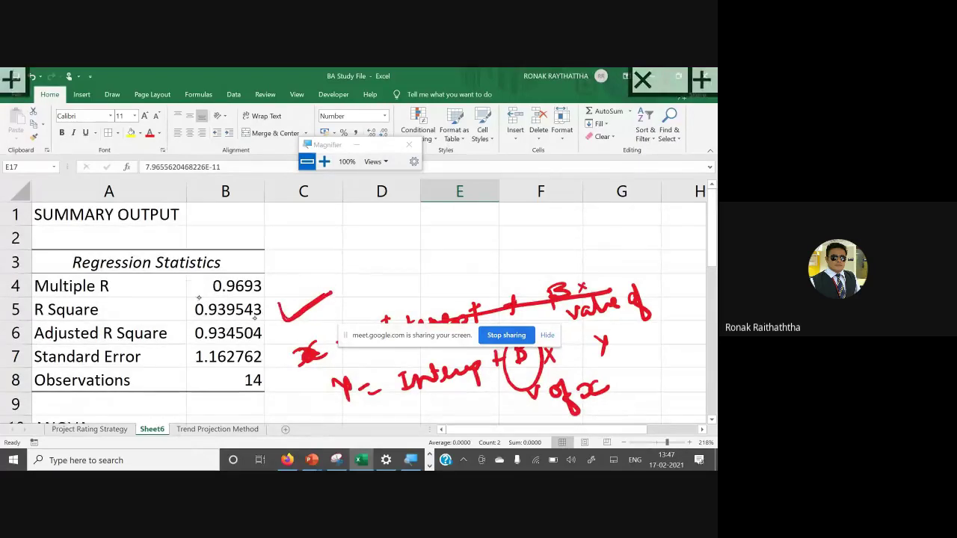
pyautogui.moveTo(272, 333); pyautogui.dragTo(302, 321)
pyautogui.moveTo(274, 362); pyautogui.dragTo(281, 372)
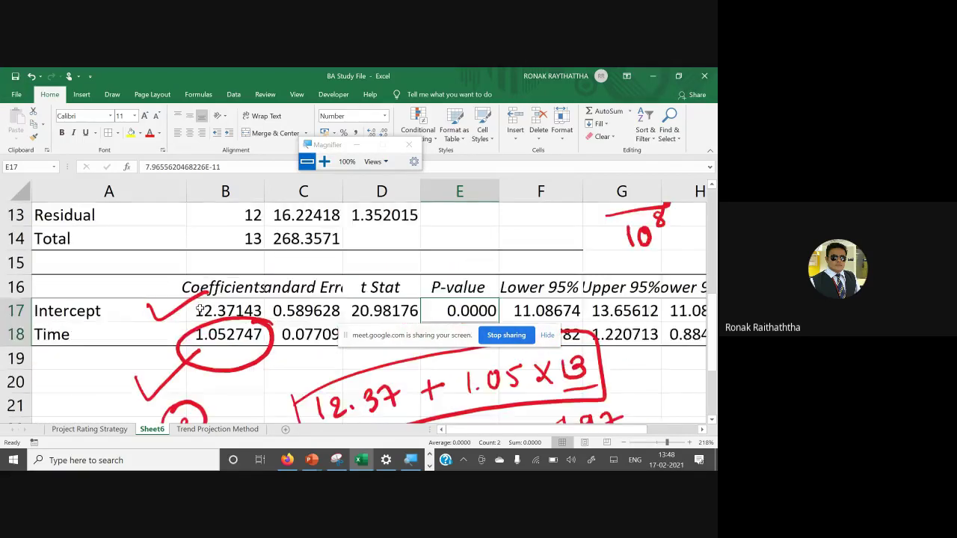
# - Check the exact Significance F value in F12 and the P-values in E17:E18
pyautogui.scroll(2, 200, 310)
pyautogui.scroll(-1, 204, 311)
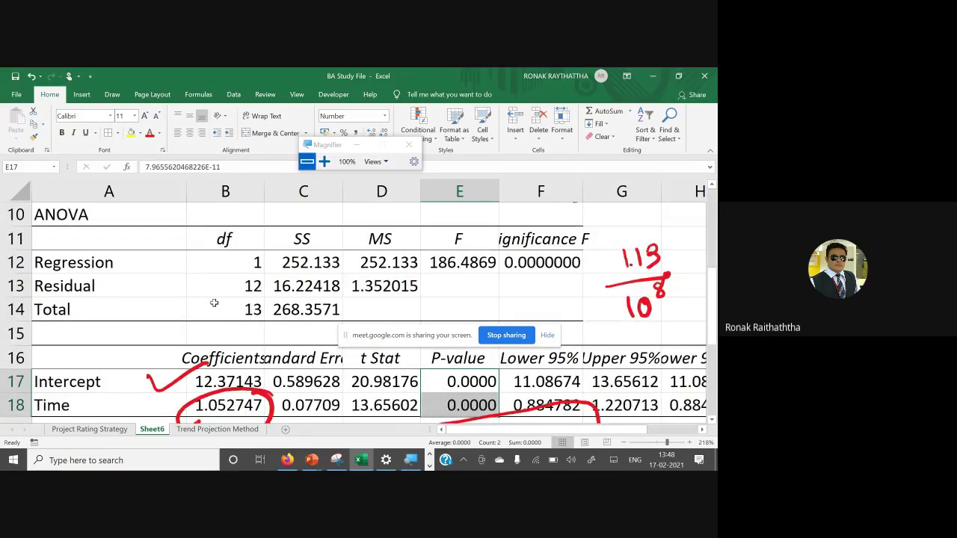
pyautogui.click(514, 261)
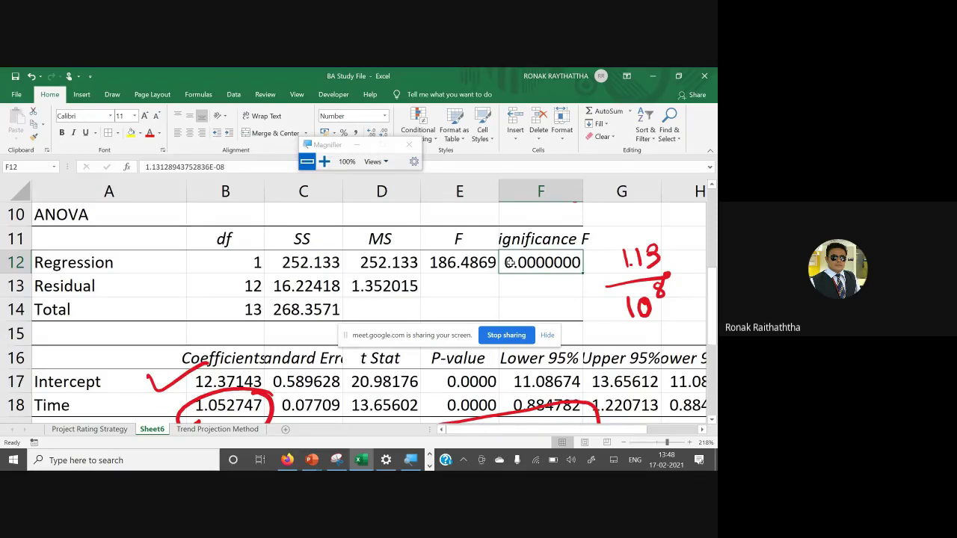
pyautogui.scroll(-2, 509, 262)
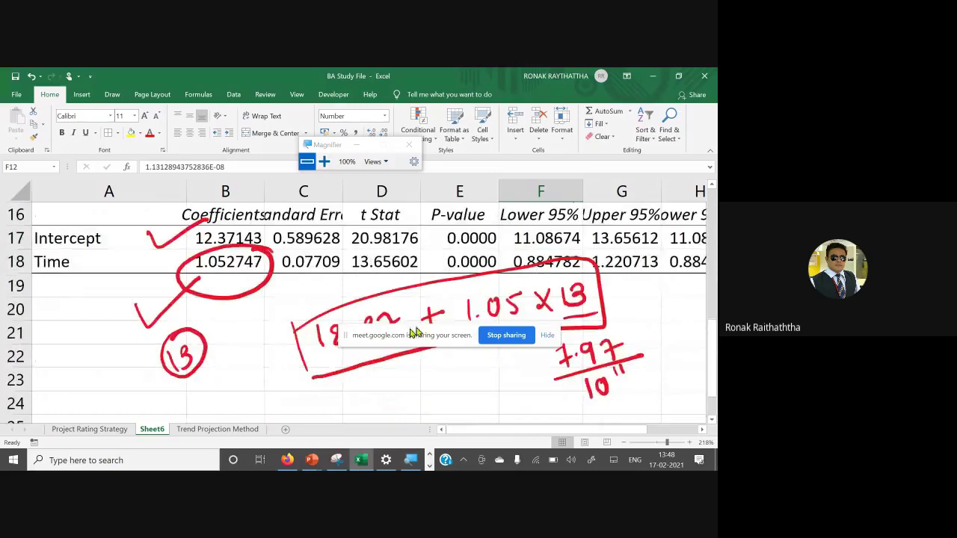
pyautogui.moveTo(444, 238); pyautogui.dragTo(450, 258)
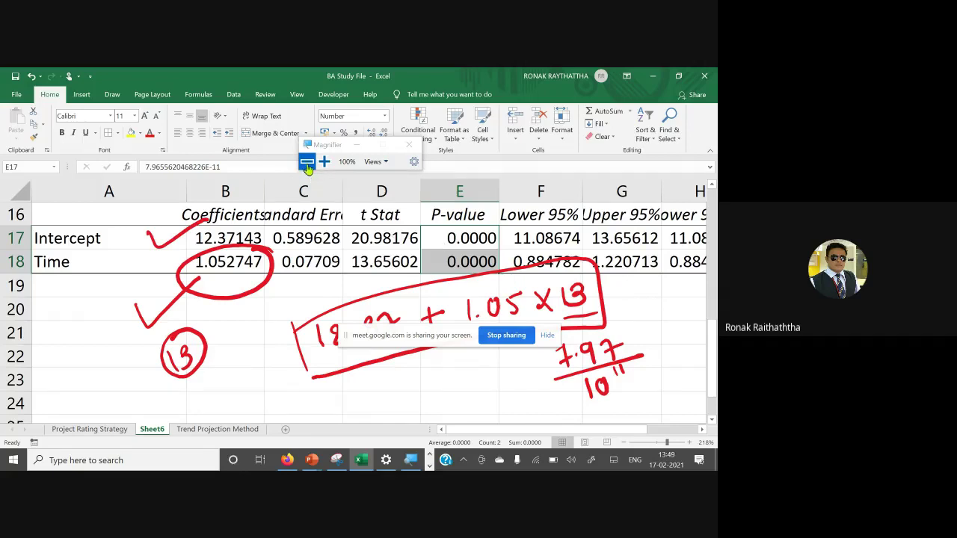
pyautogui.click(401, 315)
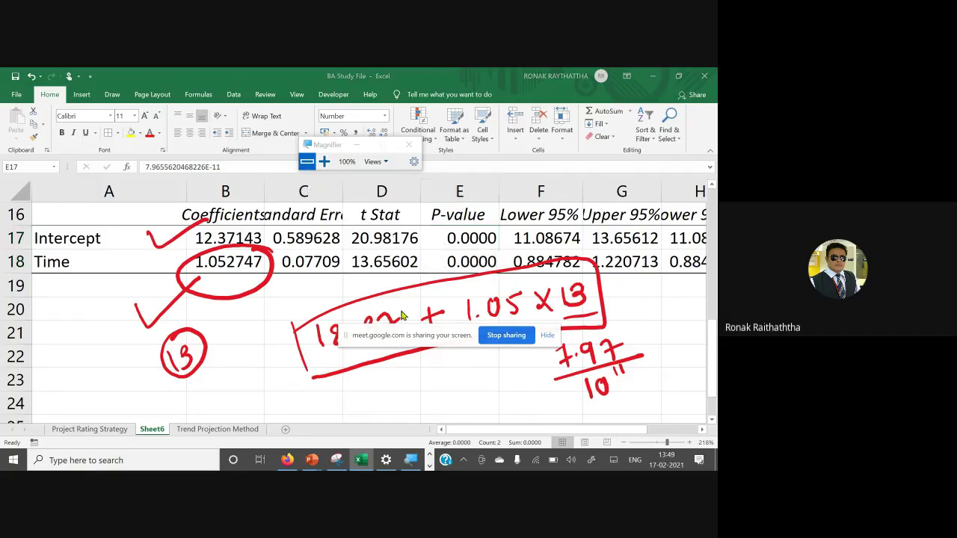
# - Post your name as a reply in the Google Meet chat and bring up the More options menu
pyautogui.hotkey('alt', 'Tab')
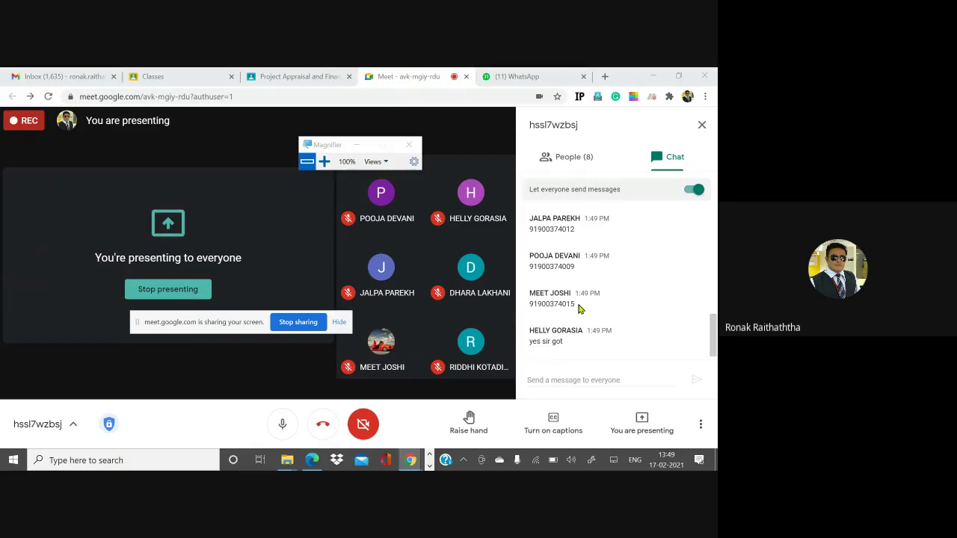
pyautogui.click(548, 380)
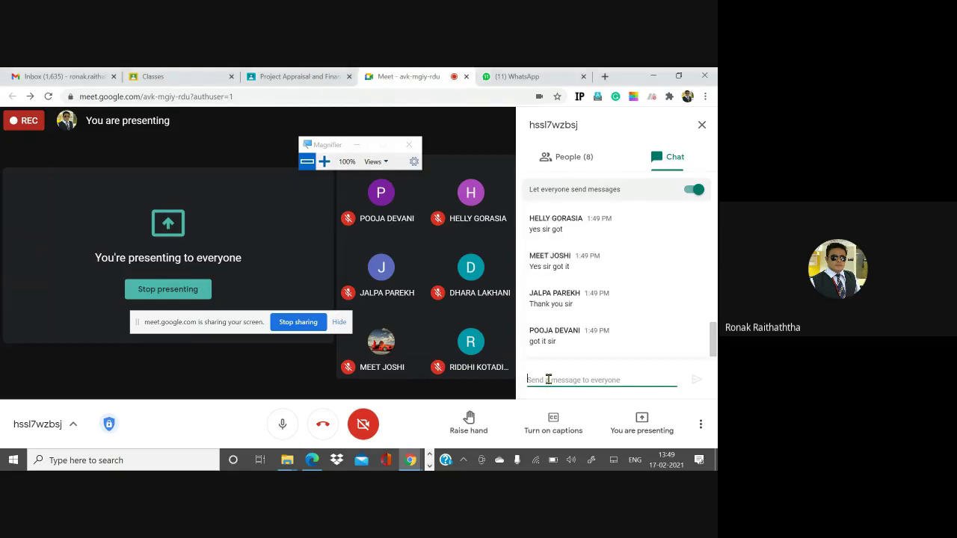
pyautogui.write('Aruna')
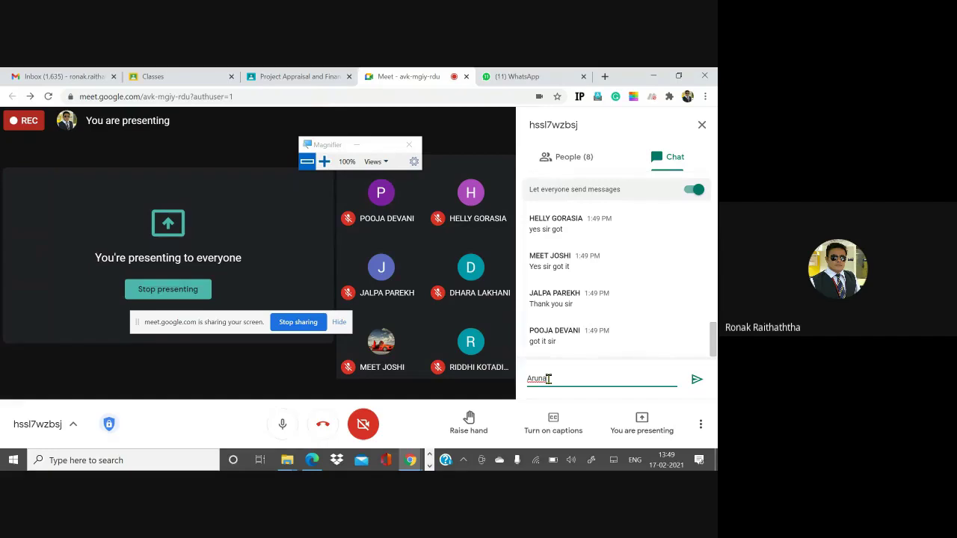
pyautogui.press('Return')
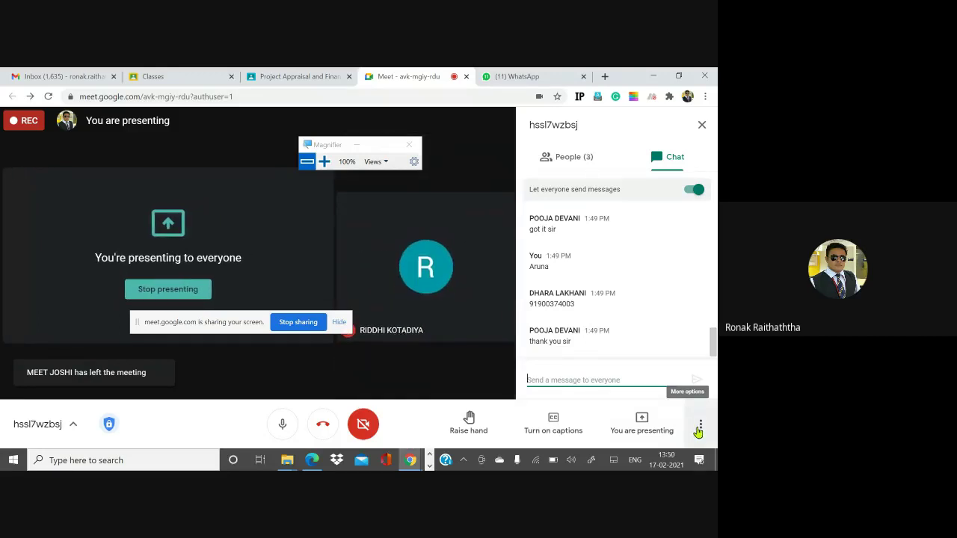
pyautogui.click(699, 426)
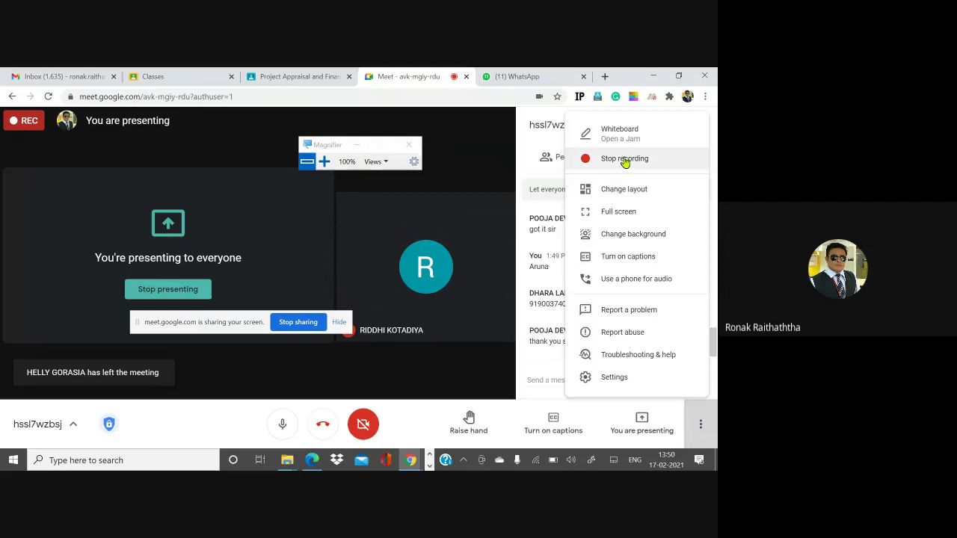